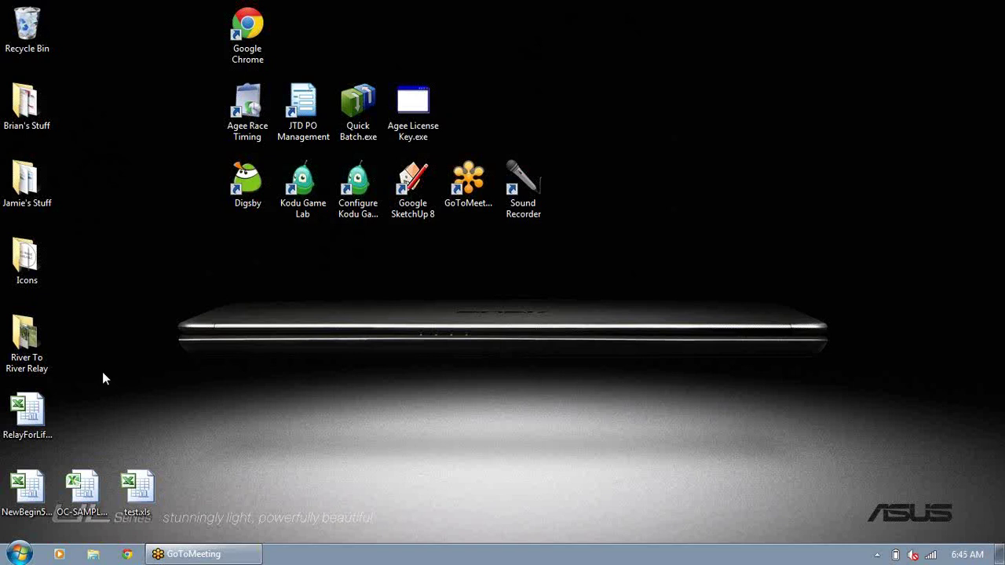
Step: Launch Agee Race Timing and open the Sample 5K race
{"action": "left_click", "coordinate": [252, 113]}
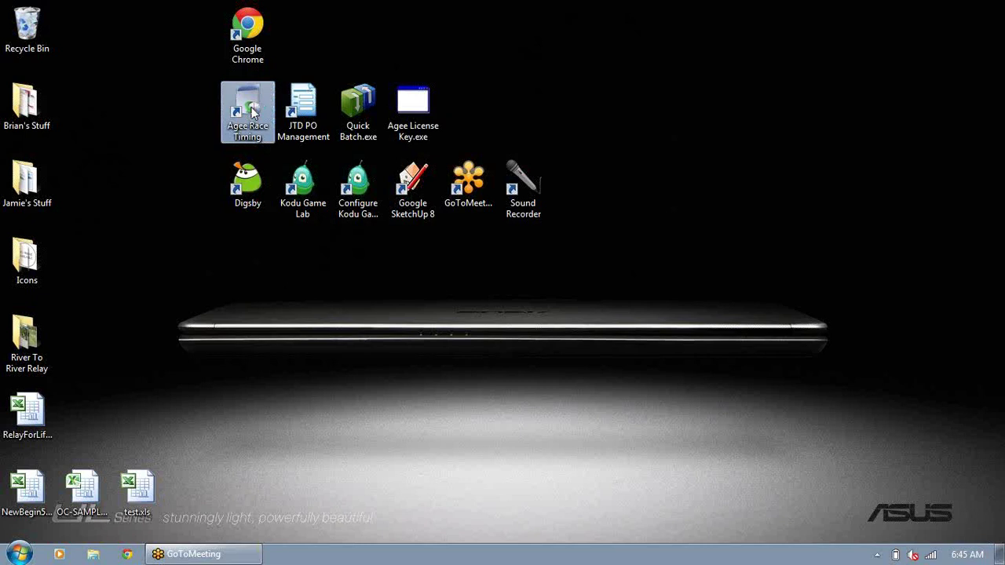
{"action": "double_click", "coordinate": [252, 113]}
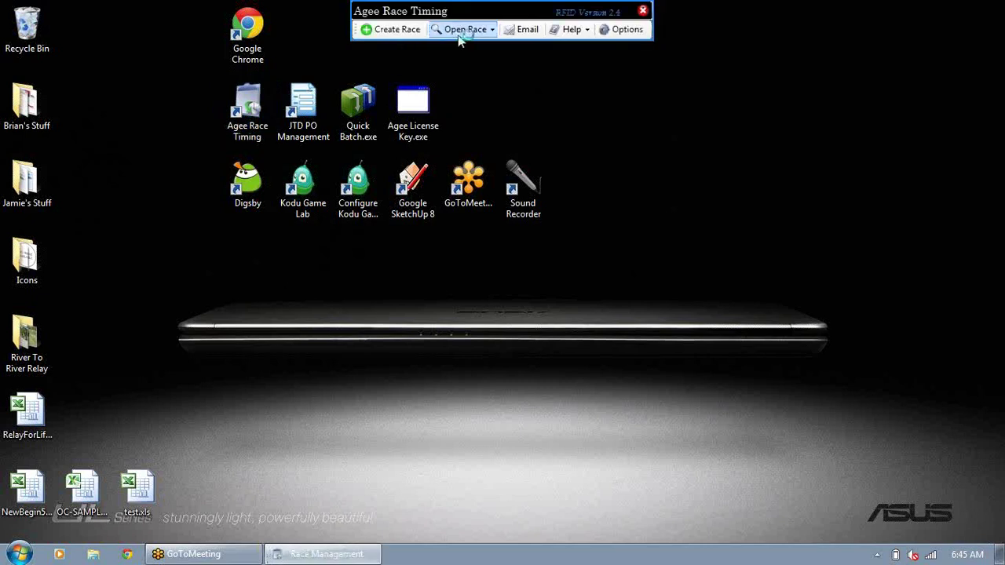
{"action": "left_click", "coordinate": [459, 35]}
{"action": "left_click", "coordinate": [464, 45]}
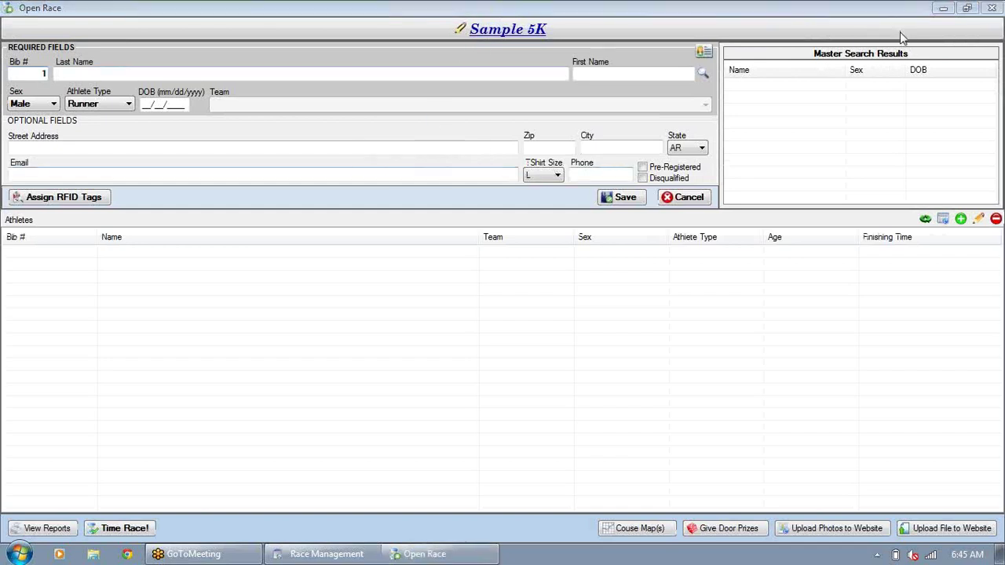
Step: Load NewBegin5ktest.xls into the Excel import without treating its first row as headers
{"action": "left_click", "coordinate": [945, 223]}
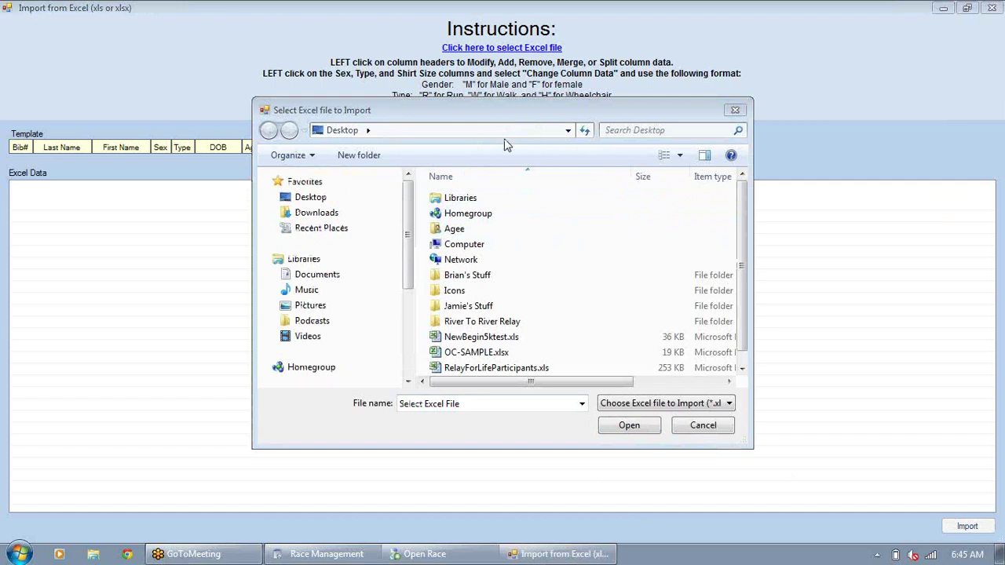
{"action": "left_click", "coordinate": [470, 340]}
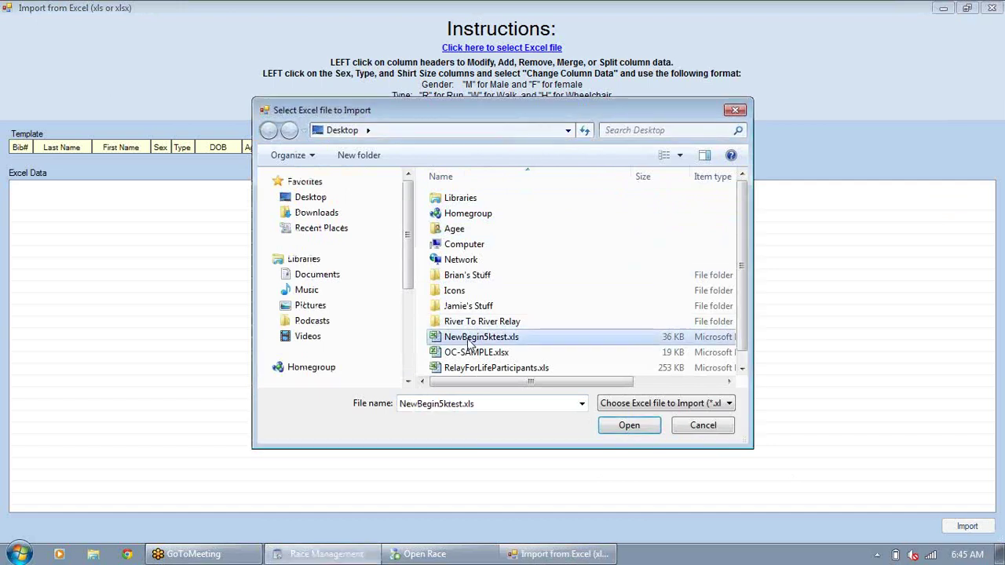
{"action": "left_click", "coordinate": [627, 426]}
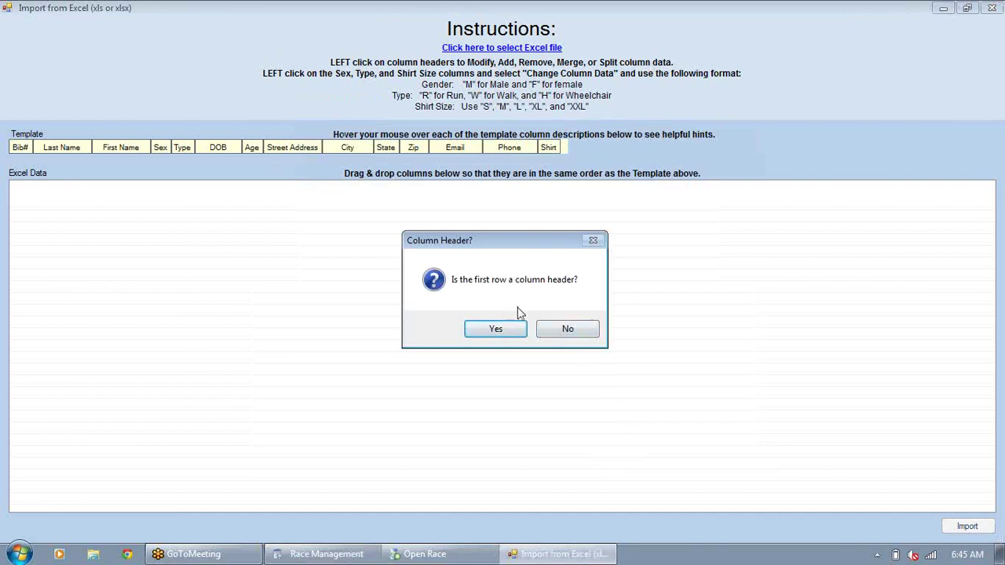
{"action": "left_click", "coordinate": [563, 330]}
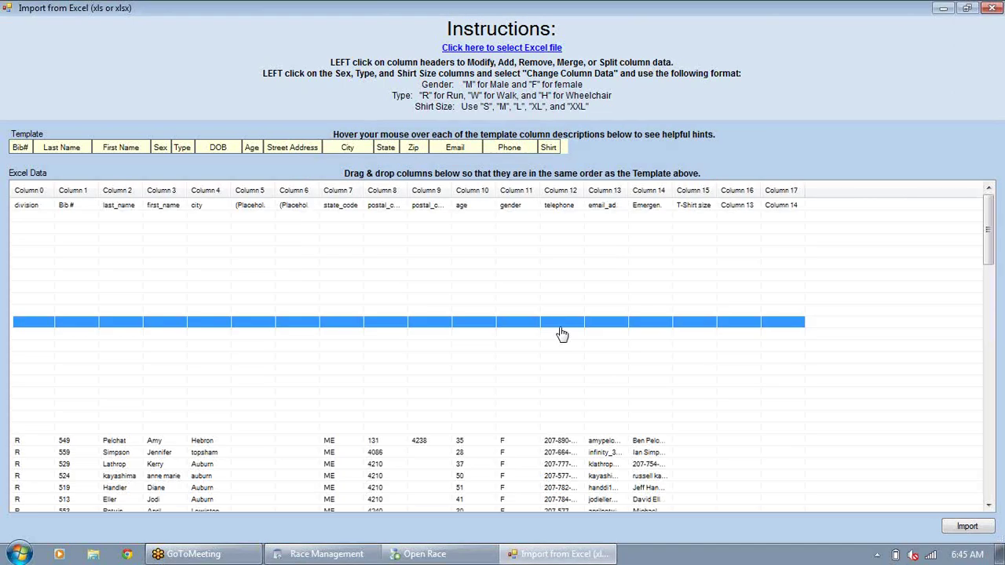
{"action": "left_click", "coordinate": [340, 252]}
{"action": "left_click", "coordinate": [26, 208]}
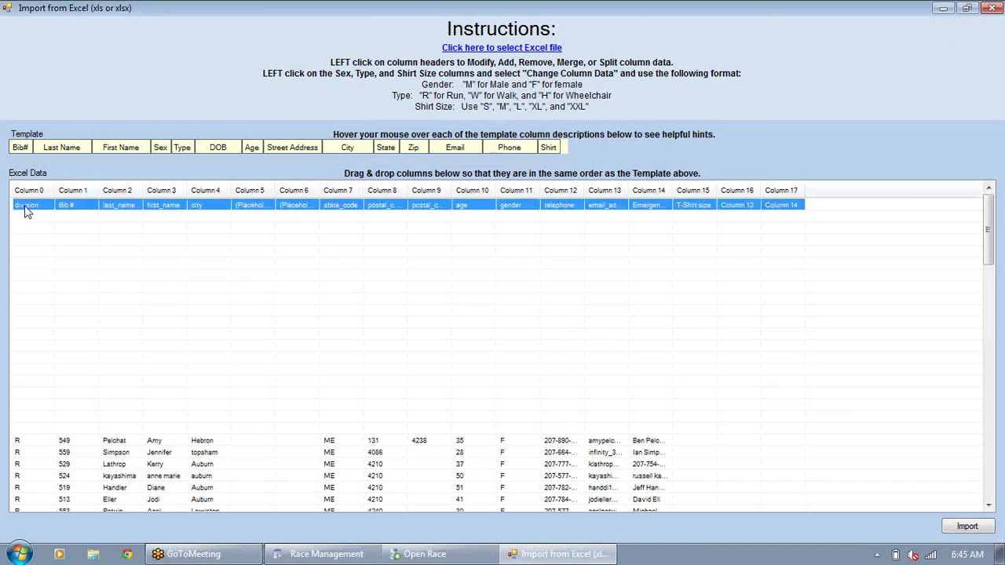
{"action": "left_click", "coordinate": [208, 219]}
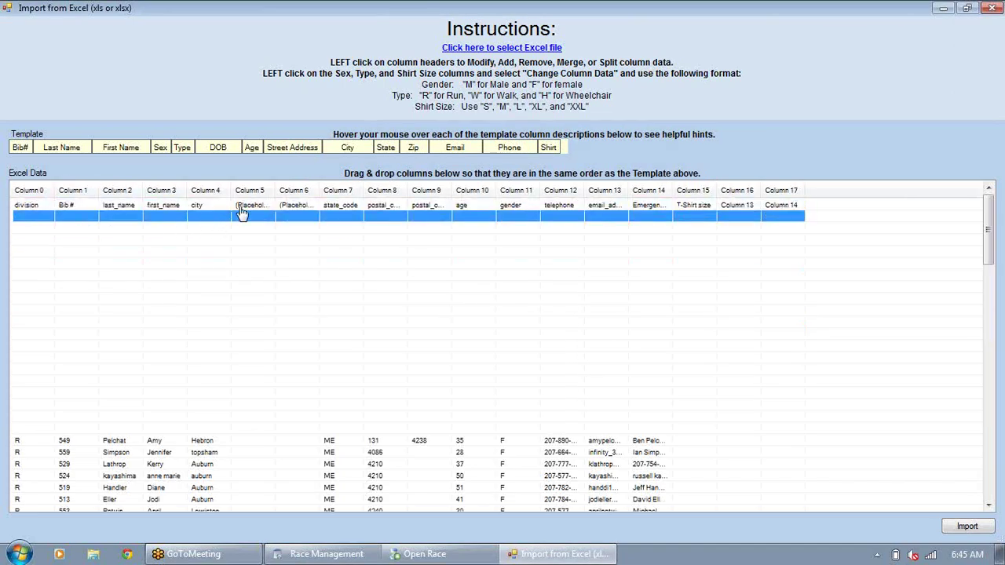
{"action": "left_click", "coordinate": [307, 206]}
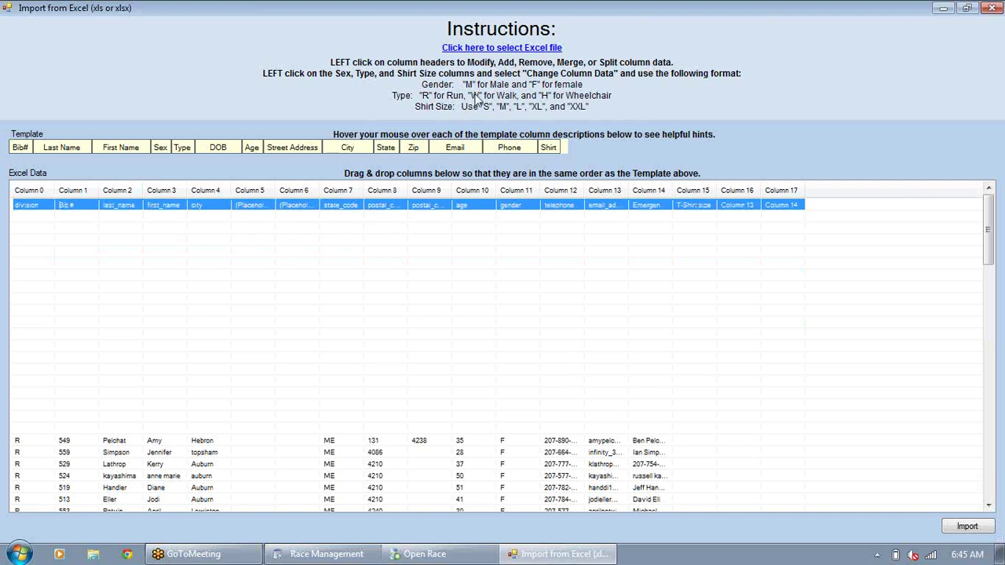
Step: Reload NewBegin5ktest.xls, this time using its first row as column headers
{"action": "left_click", "coordinate": [514, 48]}
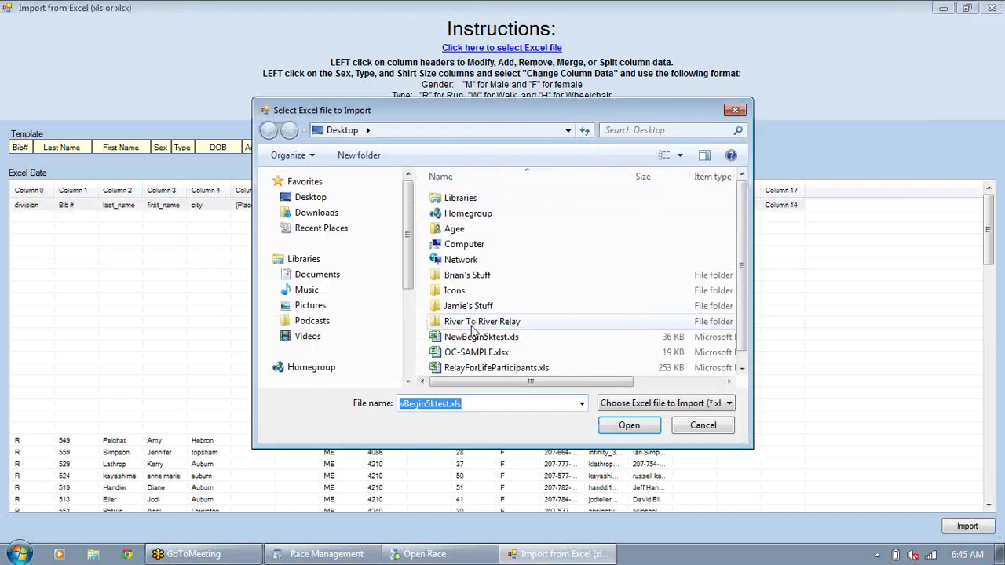
{"action": "left_click", "coordinate": [471, 337]}
{"action": "left_click", "coordinate": [629, 425]}
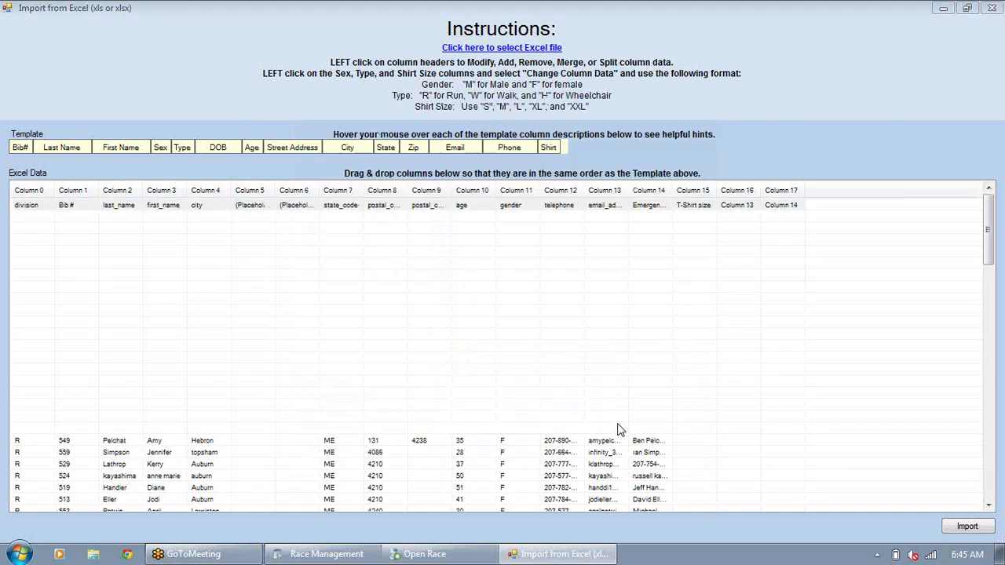
{"action": "left_click", "coordinate": [495, 336]}
{"action": "left_click", "coordinate": [496, 338]}
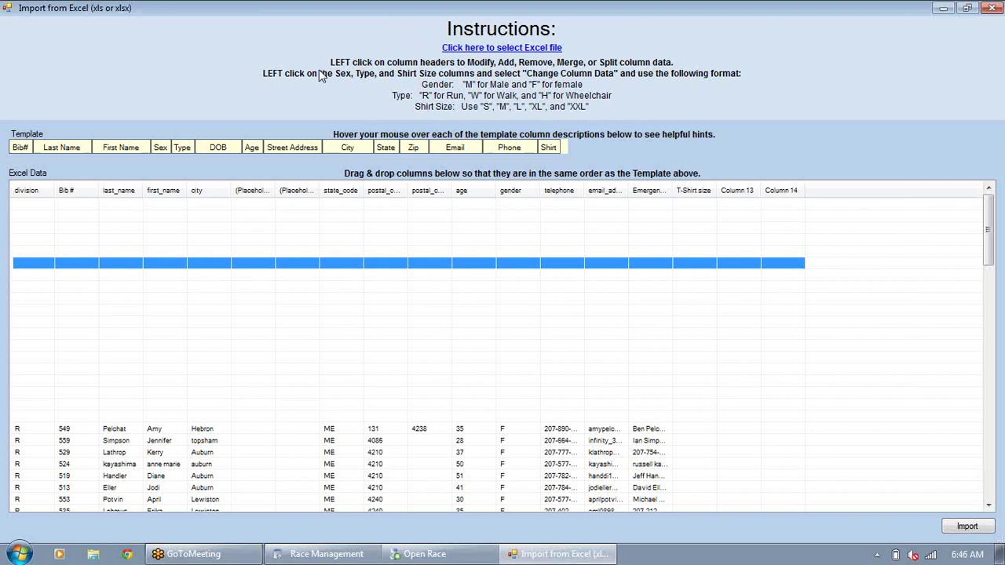
Step: Check the last_name column's options, then read the hints on the template column headers
{"action": "left_click", "coordinate": [116, 192]}
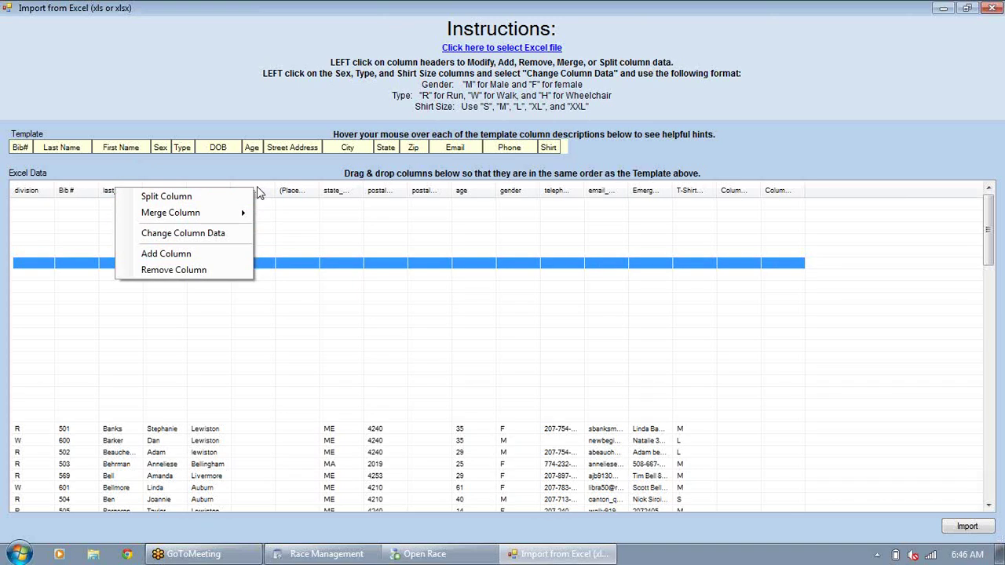
{"action": "left_click", "coordinate": [435, 108]}
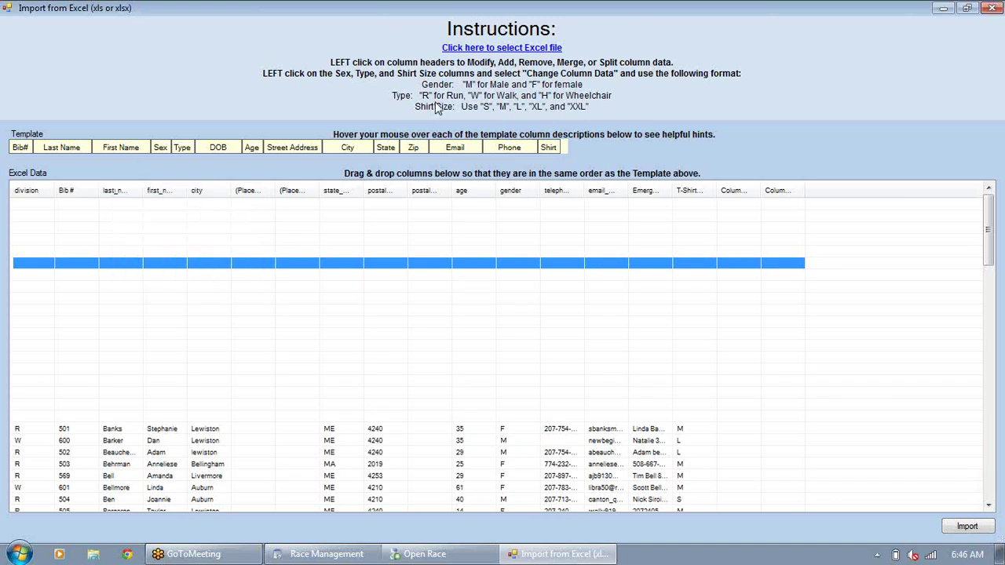
{"action": "mouse_move", "coordinate": [343, 150]}
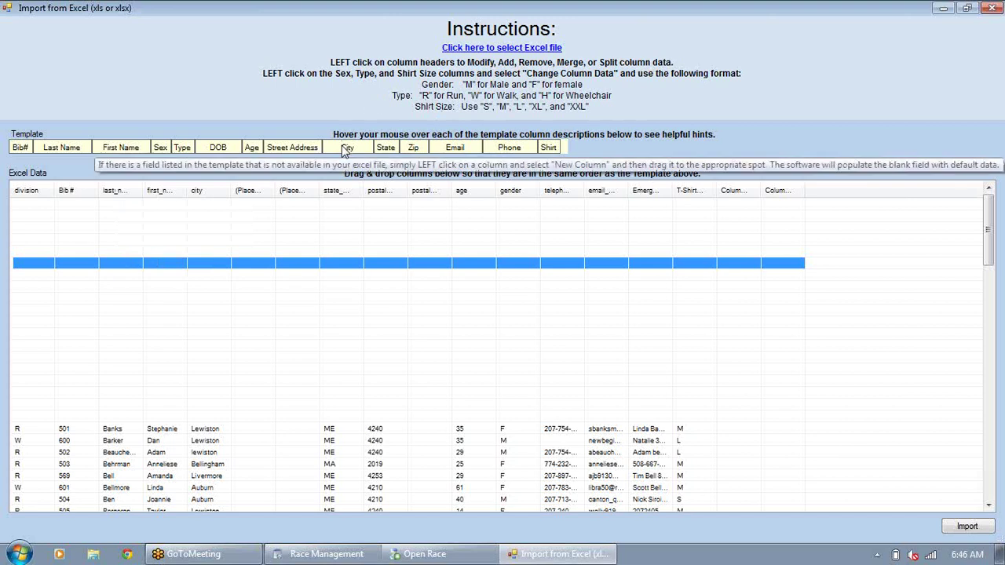
{"action": "mouse_move", "coordinate": [214, 150]}
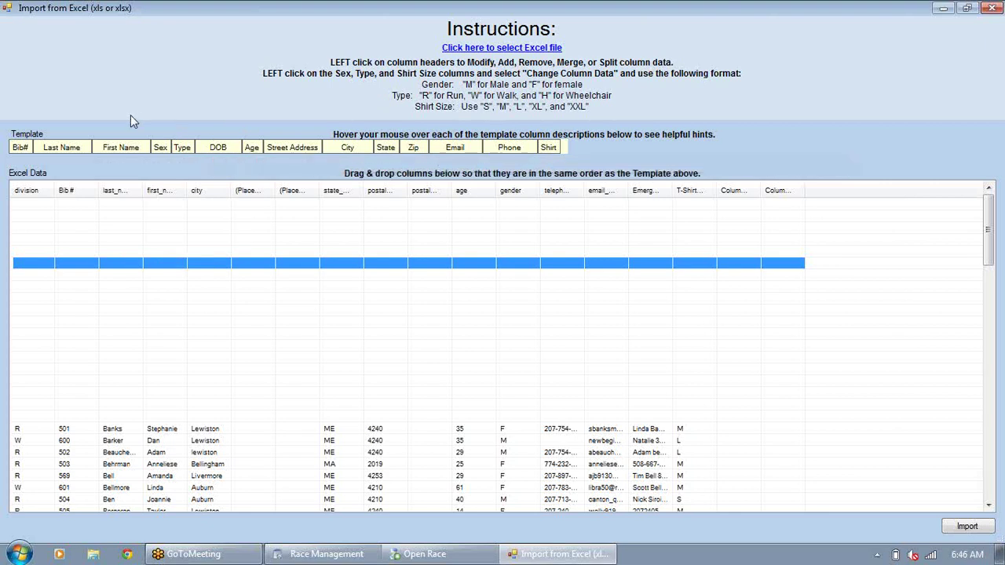
{"action": "mouse_move", "coordinate": [164, 152]}
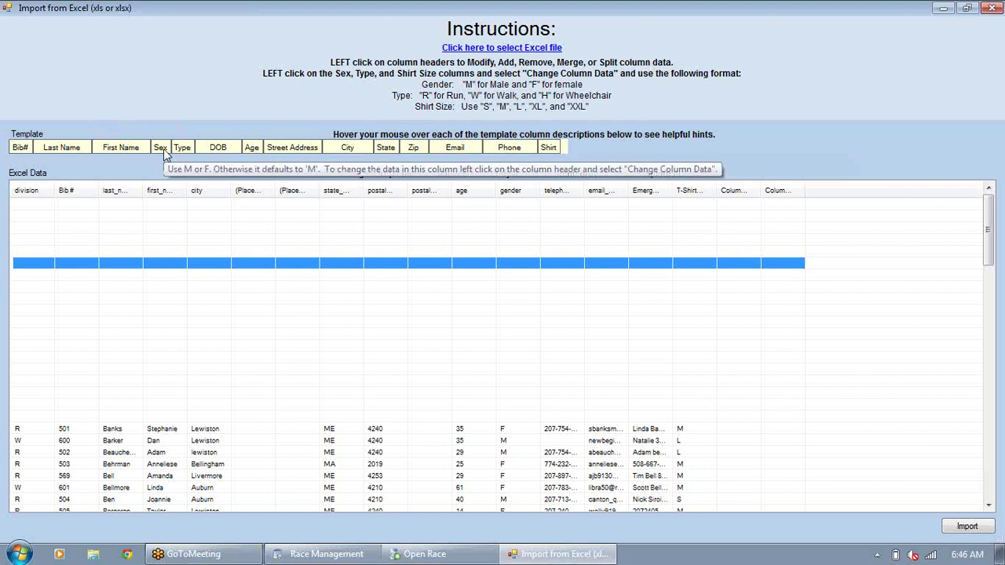
{"action": "mouse_move", "coordinate": [120, 148]}
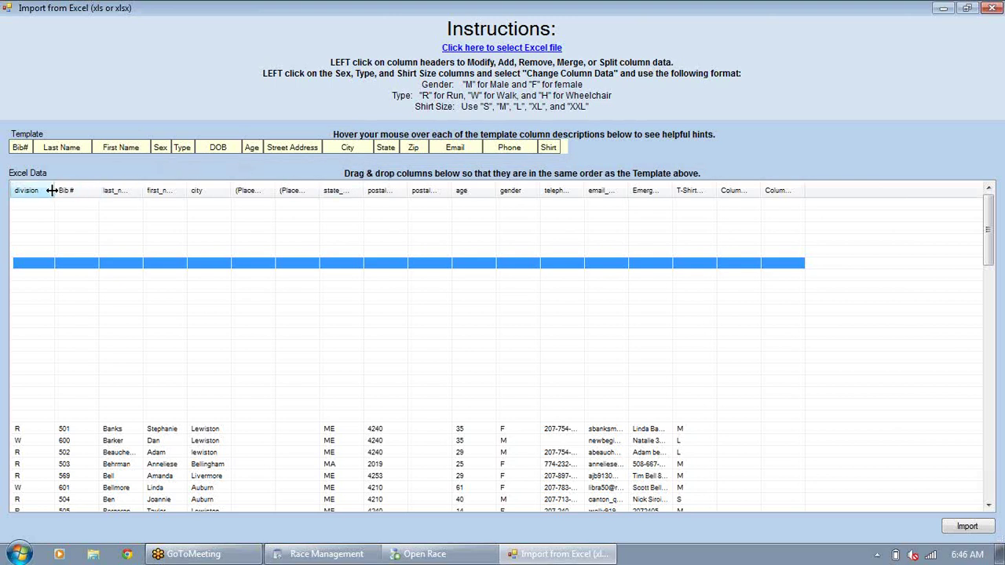
Step: Reorder the columns so Bib #, last_name, first_name and gender come before division
{"action": "mouse_move", "coordinate": [51, 190]}
{"action": "left_mouse_down"}
{"action": "mouse_move", "coordinate": [71, 192]}
{"action": "mouse_move", "coordinate": [24, 193]}
{"action": "mouse_move", "coordinate": [43, 190]}
{"action": "mouse_move", "coordinate": [34, 191]}
{"action": "left_mouse_up"}
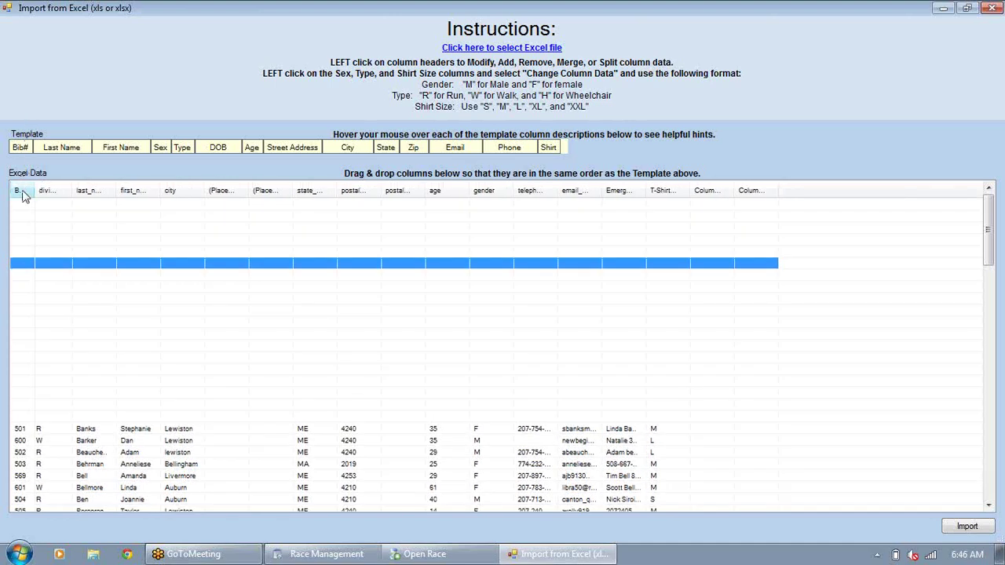
{"action": "left_click", "coordinate": [38, 205]}
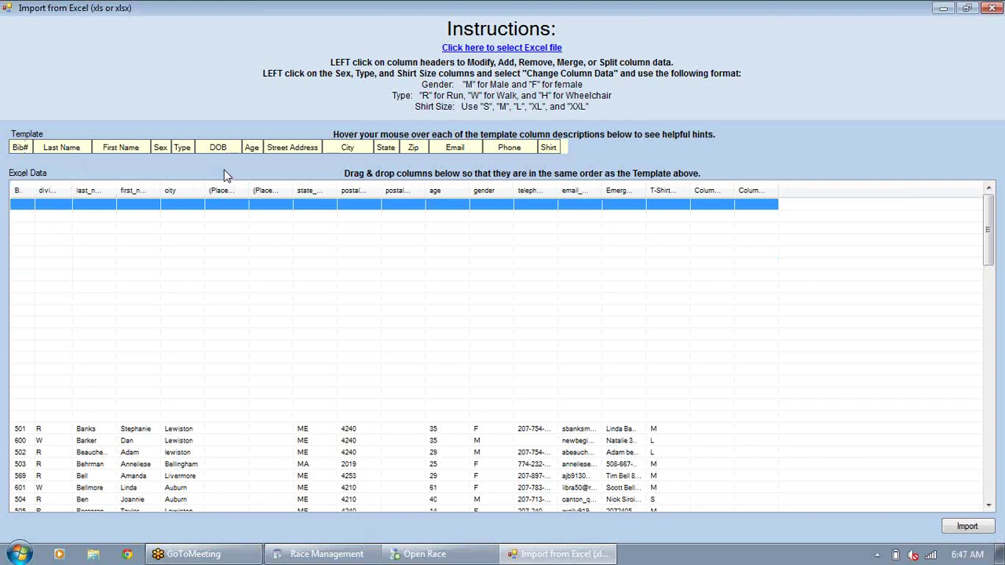
{"action": "left_click_drag", "start_coordinate": [73, 190], "coordinate": [41, 196]}
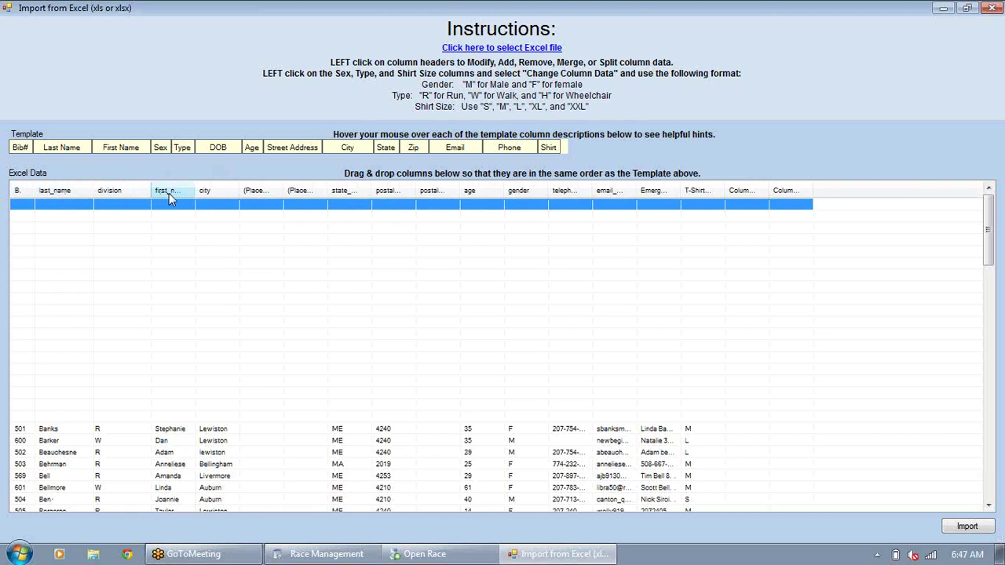
{"action": "left_click_drag", "start_coordinate": [125, 190], "coordinate": [163, 196]}
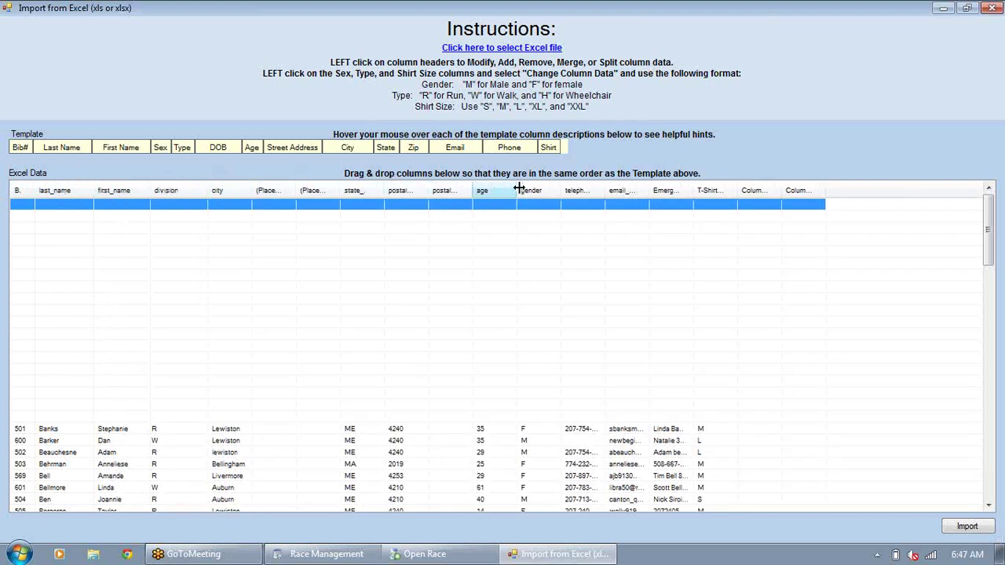
{"action": "left_click_drag", "start_coordinate": [531, 196], "coordinate": [172, 191]}
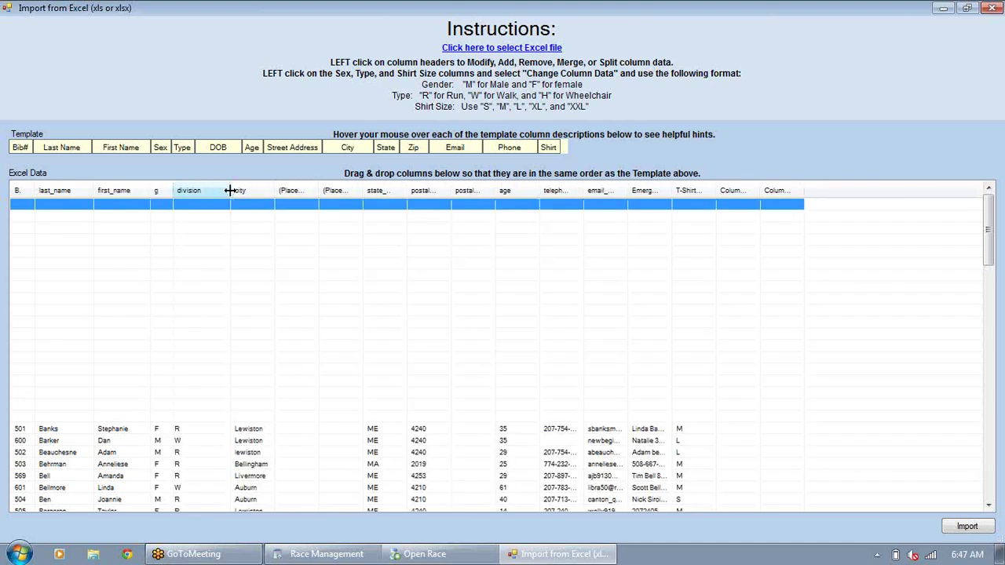
Step: Resize division and the placeholder column, then move the placeholder in front of city
{"action": "left_click_drag", "start_coordinate": [229, 190], "coordinate": [200, 190]}
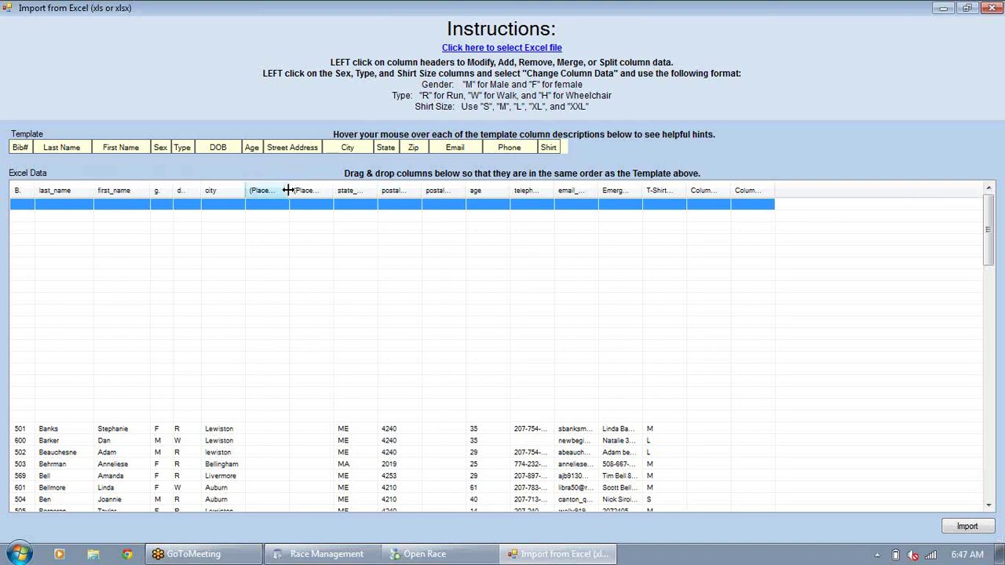
{"action": "left_click_drag", "start_coordinate": [289, 191], "coordinate": [326, 192]}
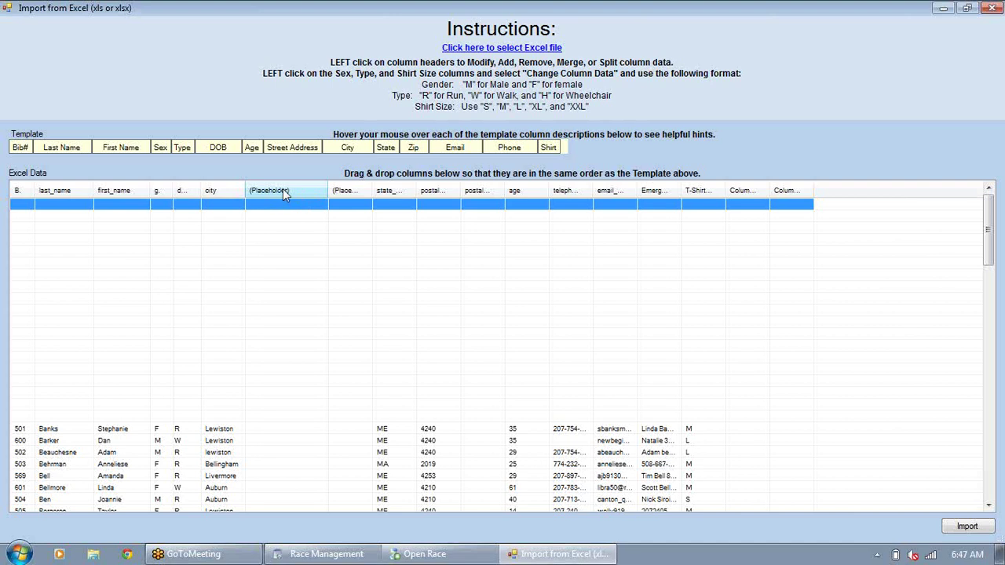
{"action": "left_click_drag", "start_coordinate": [285, 195], "coordinate": [235, 191]}
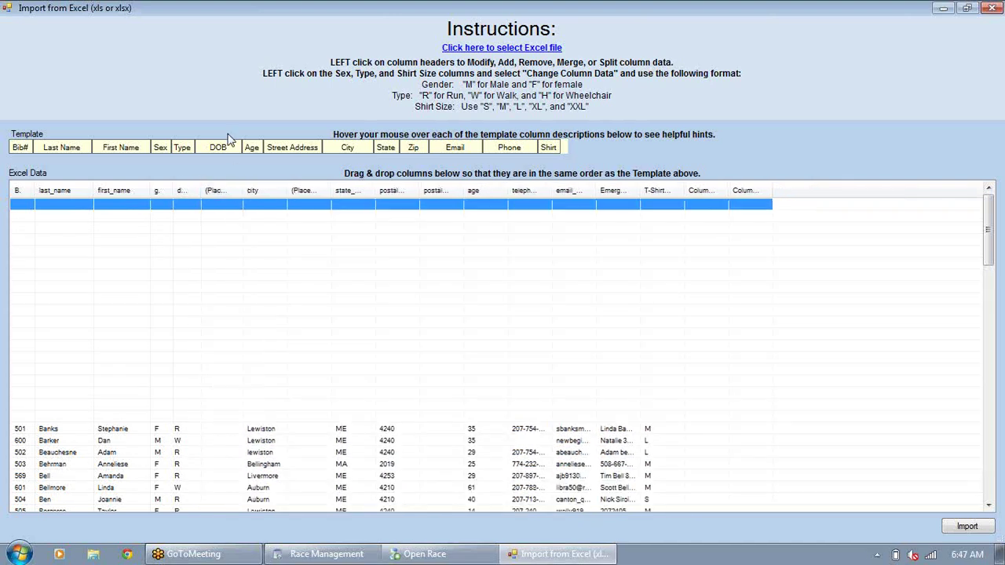
Step: Move the age column beside the placeholder and delete the extra postal code column
{"action": "left_click", "coordinate": [228, 300]}
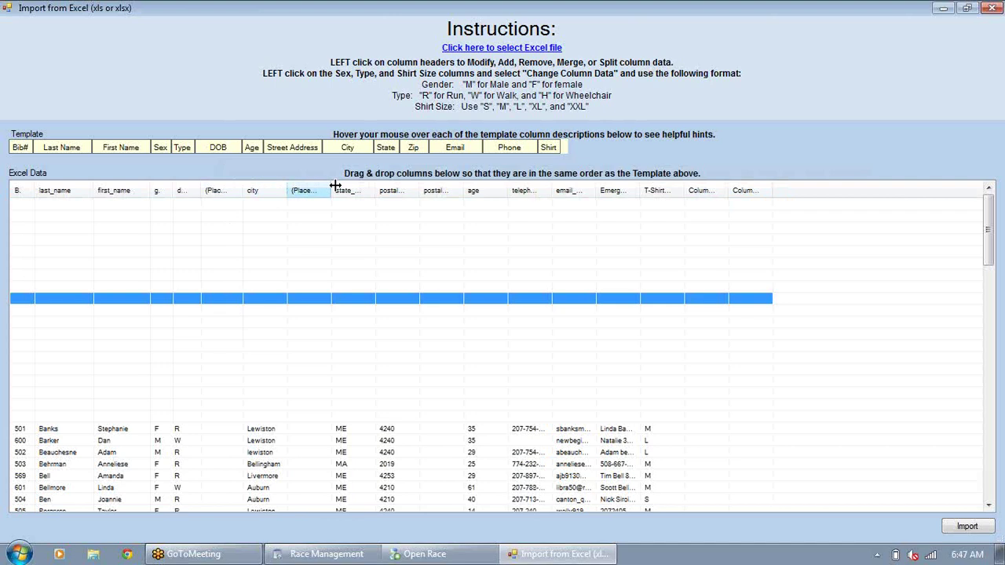
{"action": "left_click_drag", "start_coordinate": [482, 191], "coordinate": [406, 195]}
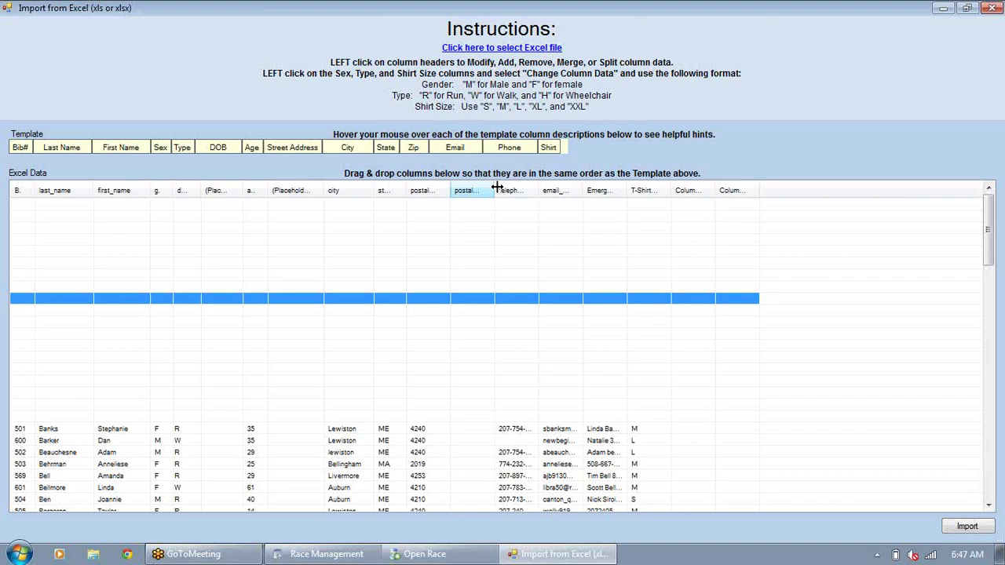
{"action": "left_click_drag", "start_coordinate": [496, 190], "coordinate": [769, 173]}
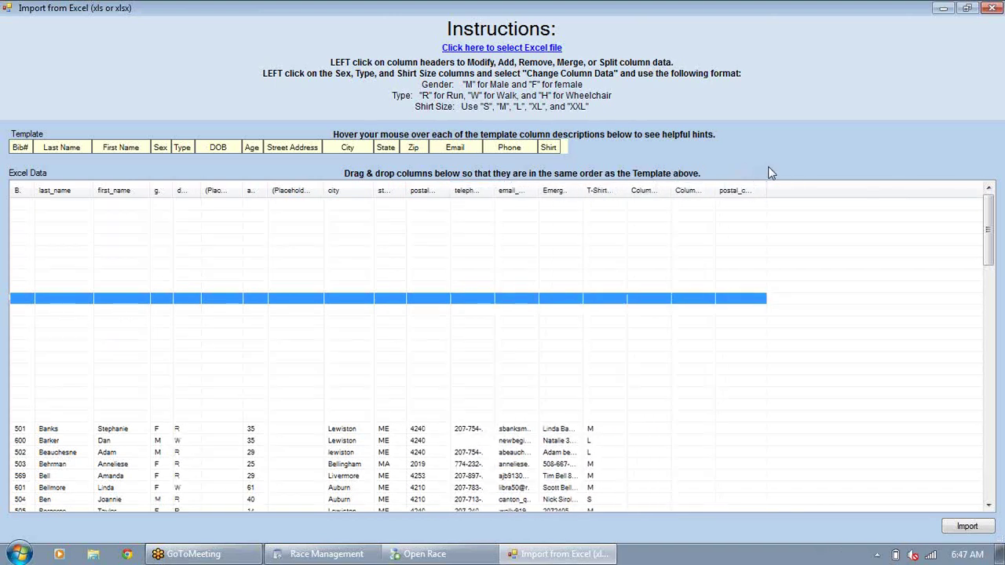
{"action": "left_click", "coordinate": [732, 193]}
{"action": "left_click", "coordinate": [762, 272]}
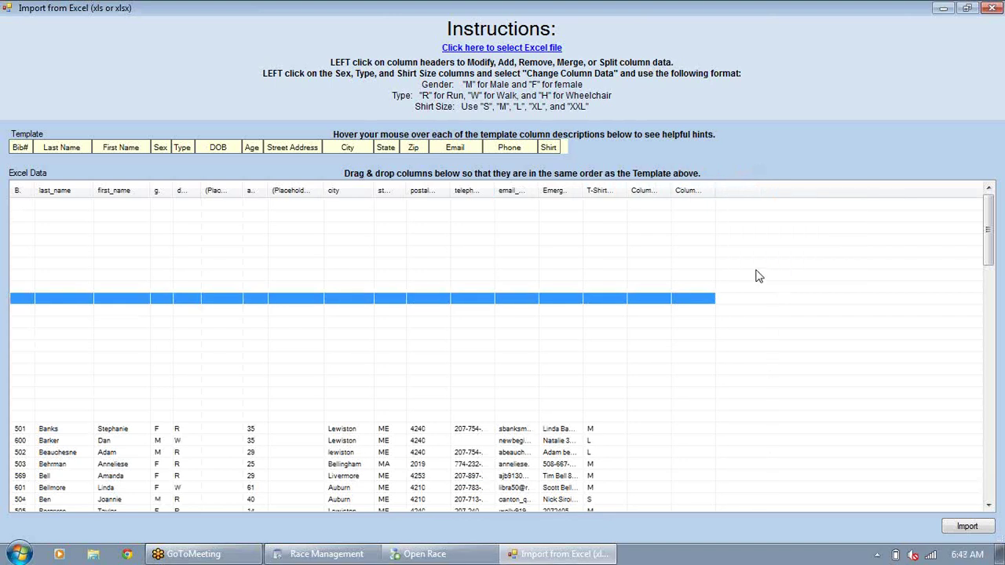
Step: Resize the postal code and email columns and put emergency contact after T-Shirt size
{"action": "left_click", "coordinate": [646, 205]}
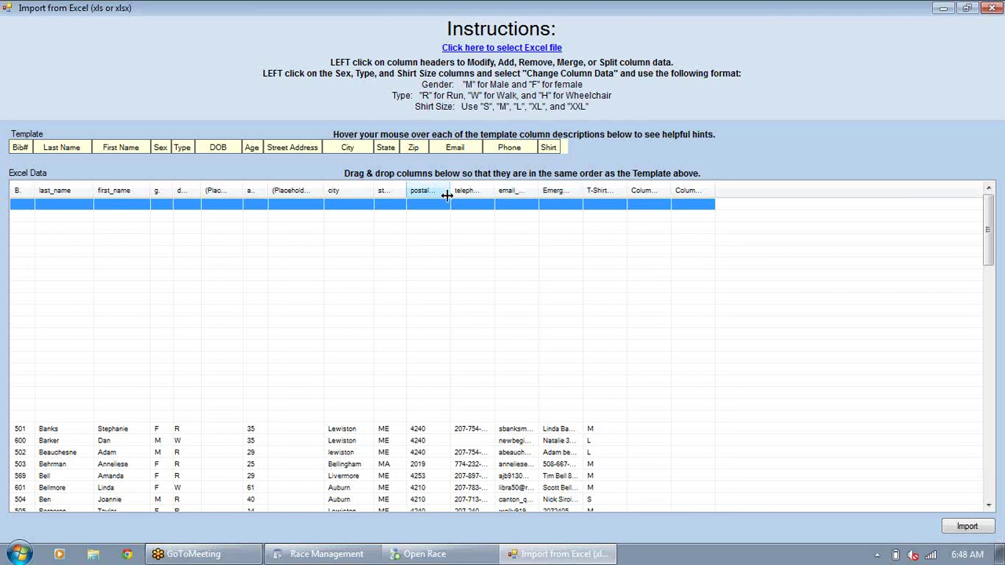
{"action": "left_click_drag", "start_coordinate": [446, 195], "coordinate": [597, 190]}
{"action": "left_click", "coordinate": [532, 191]}
{"action": "left_click", "coordinate": [528, 190]}
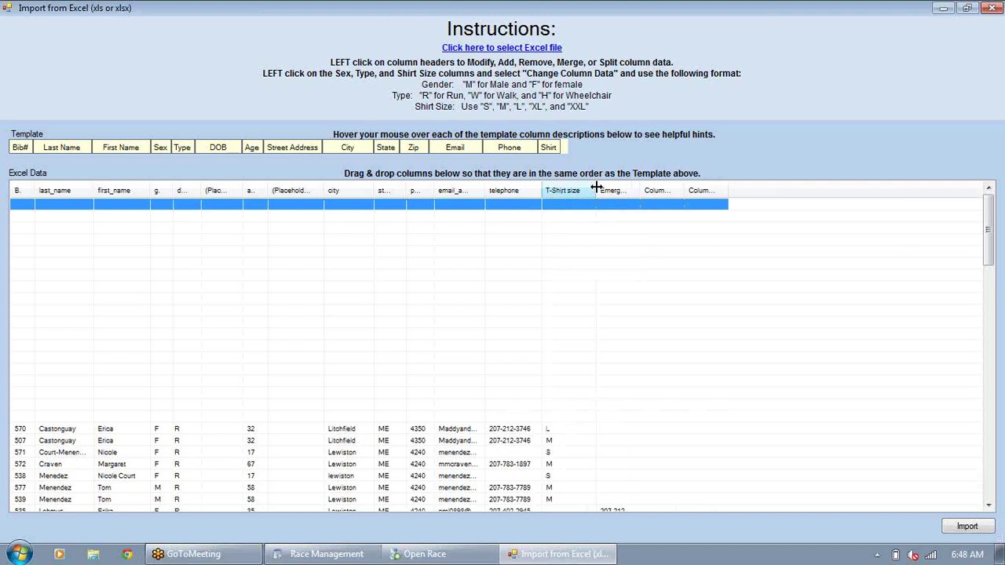
Step: Review the gender column's existing values in its Format Column dialog
{"action": "left_click", "coordinate": [159, 195]}
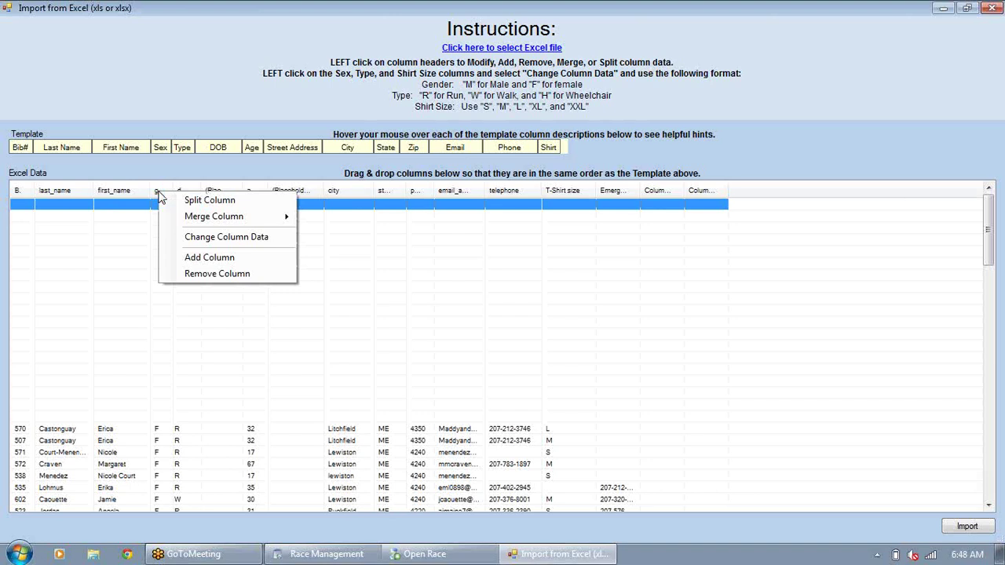
{"action": "left_click", "coordinate": [217, 238]}
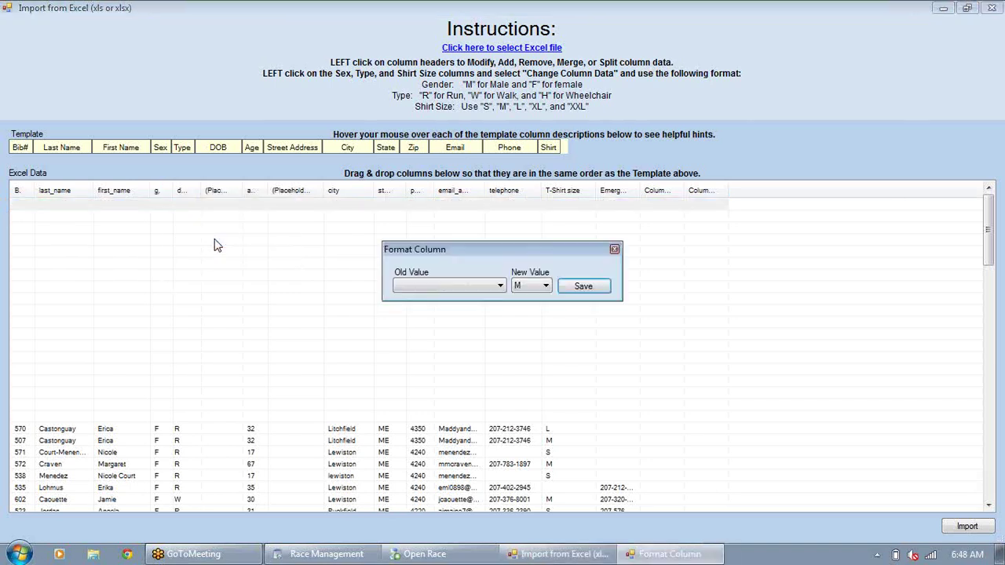
{"action": "left_click", "coordinate": [430, 289]}
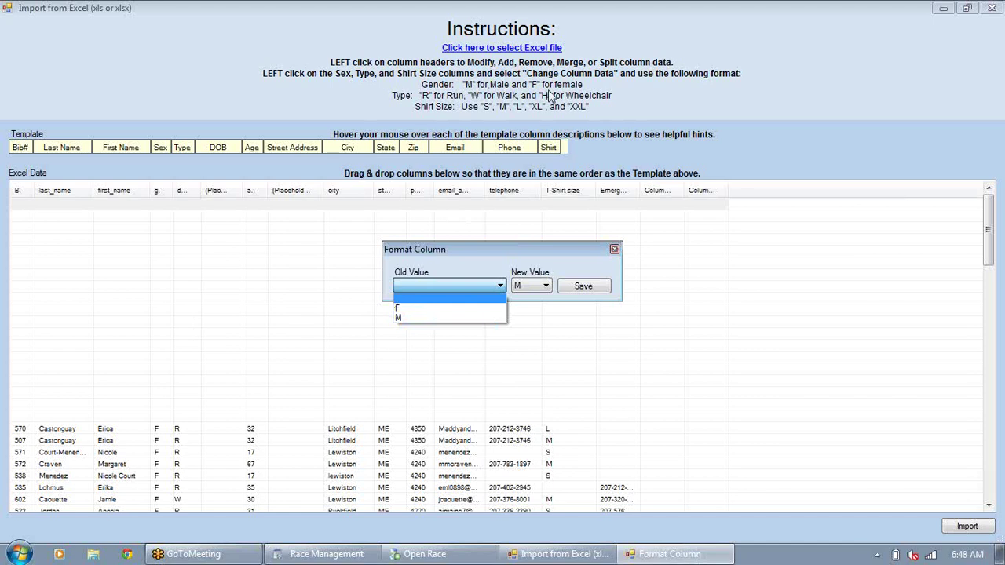
{"action": "left_click", "coordinate": [535, 243]}
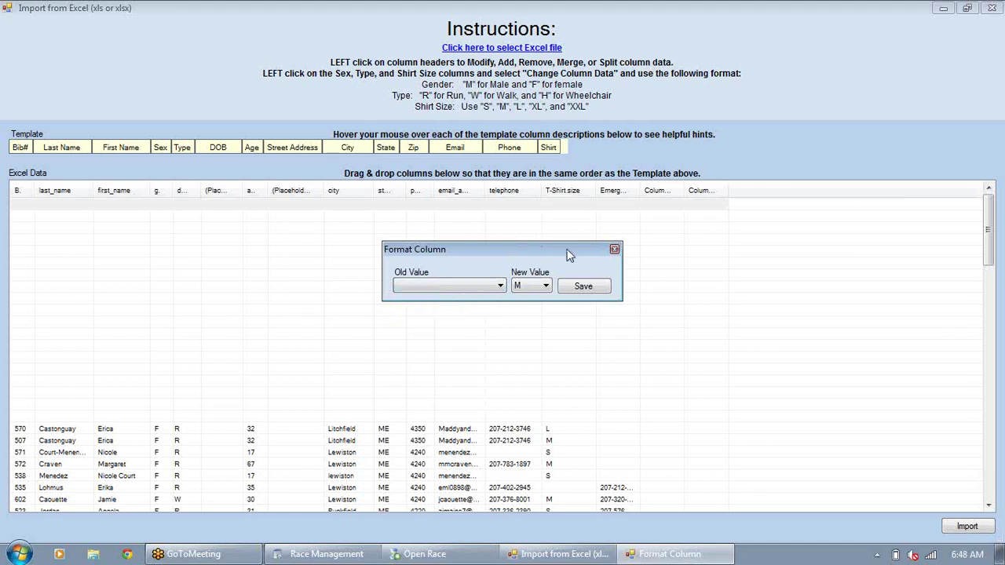
{"action": "left_click", "coordinate": [614, 250]}
Step: Review the type column's existing values in its Format Column dialog
{"action": "left_click", "coordinate": [182, 193]}
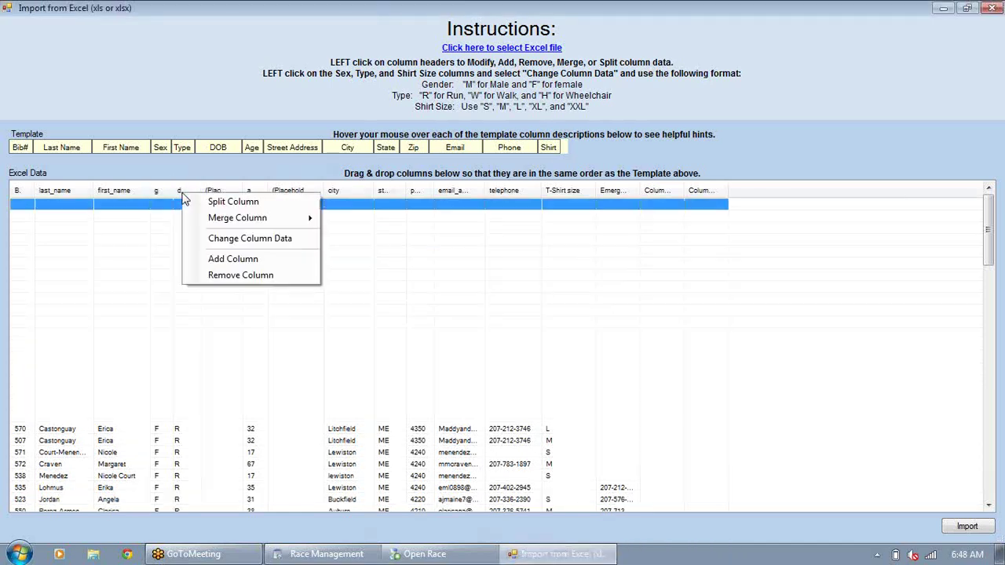
{"action": "left_click", "coordinate": [259, 241]}
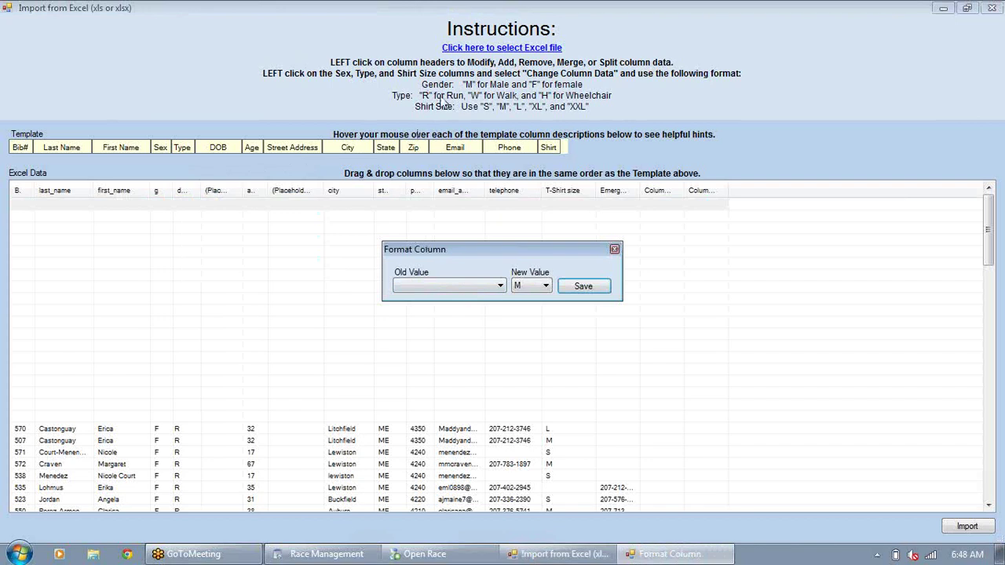
{"action": "left_click", "coordinate": [437, 283]}
{"action": "left_click", "coordinate": [441, 284]}
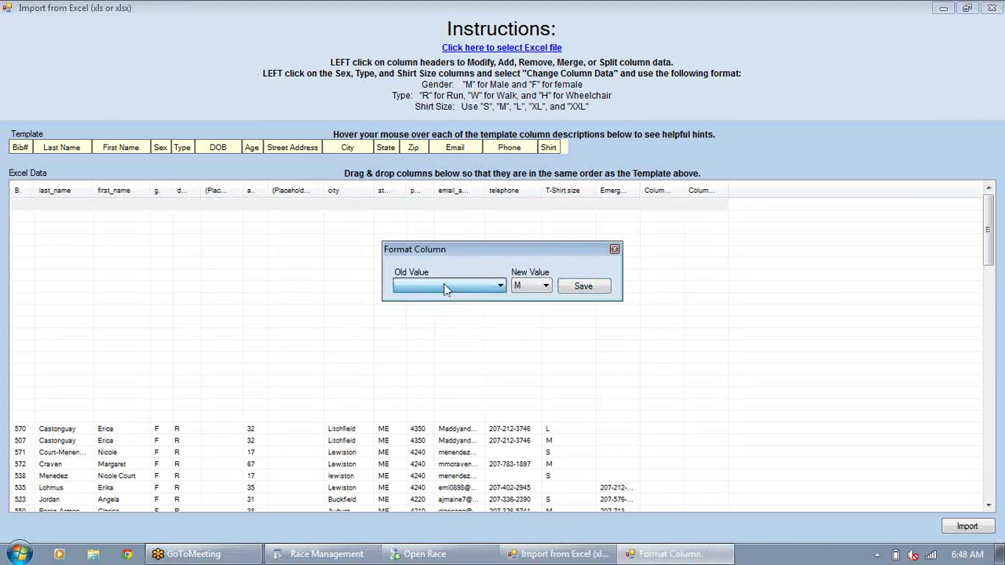
{"action": "left_click", "coordinate": [615, 249]}
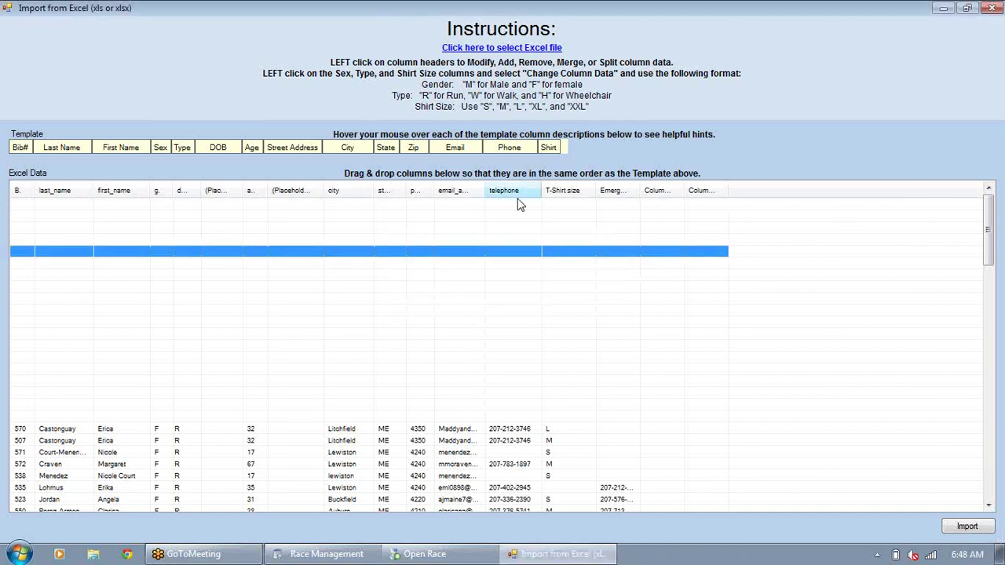
Step: Bring up the T-Shirt size column's existing values (L, M, S, XL) for conversion
{"action": "left_click", "coordinate": [574, 190]}
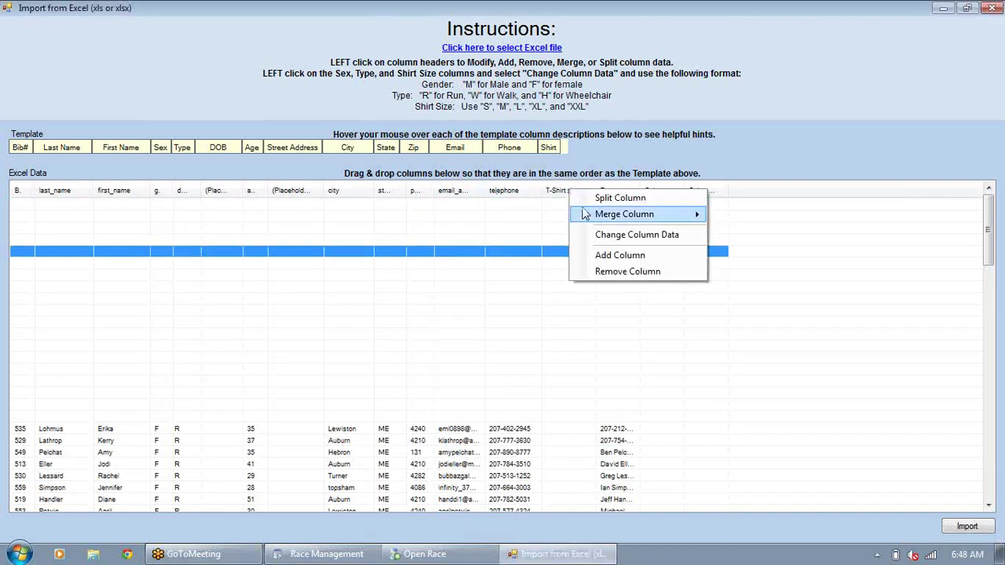
{"action": "left_click", "coordinate": [606, 237]}
{"action": "left_click", "coordinate": [408, 284]}
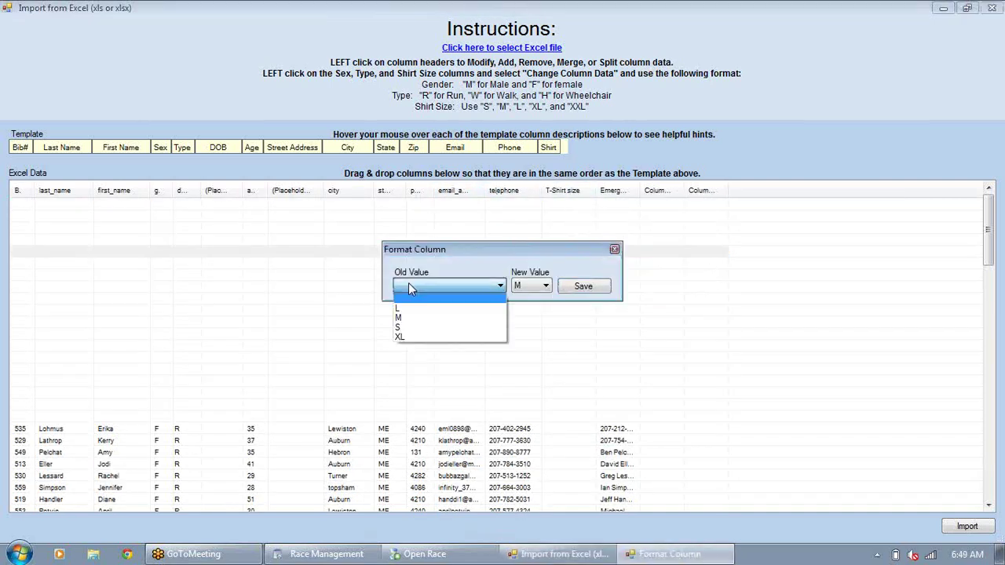
{"action": "left_click", "coordinate": [464, 272]}
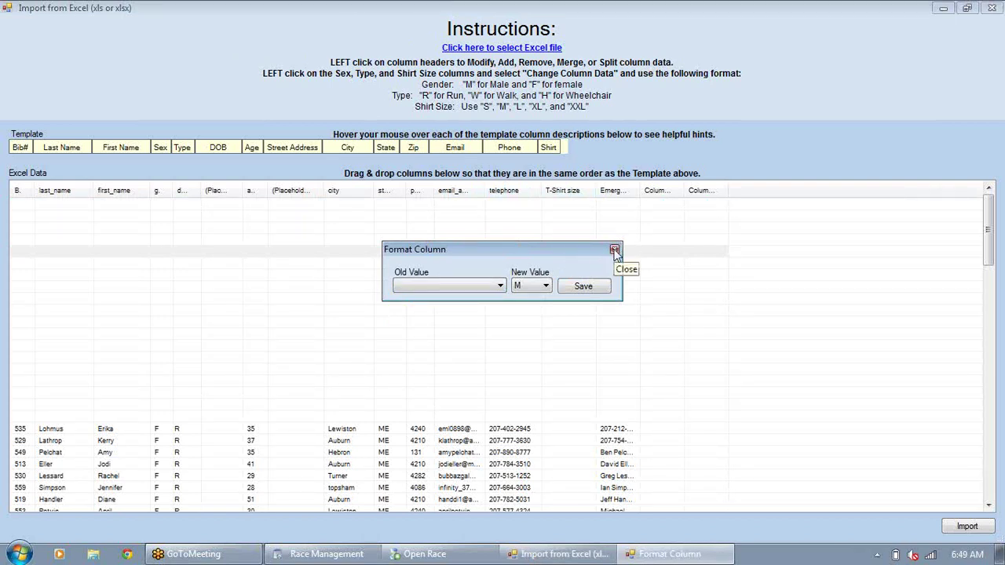
Step: Close the shirt-size dialog and import the participants, adding 90 new entries
{"action": "left_click", "coordinate": [614, 251]}
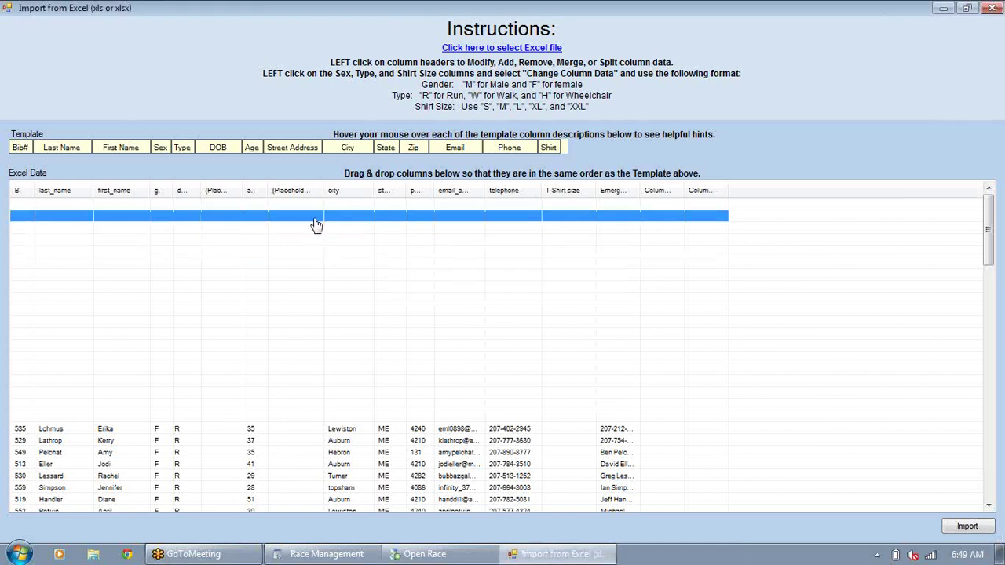
{"action": "left_click", "coordinate": [22, 196]}
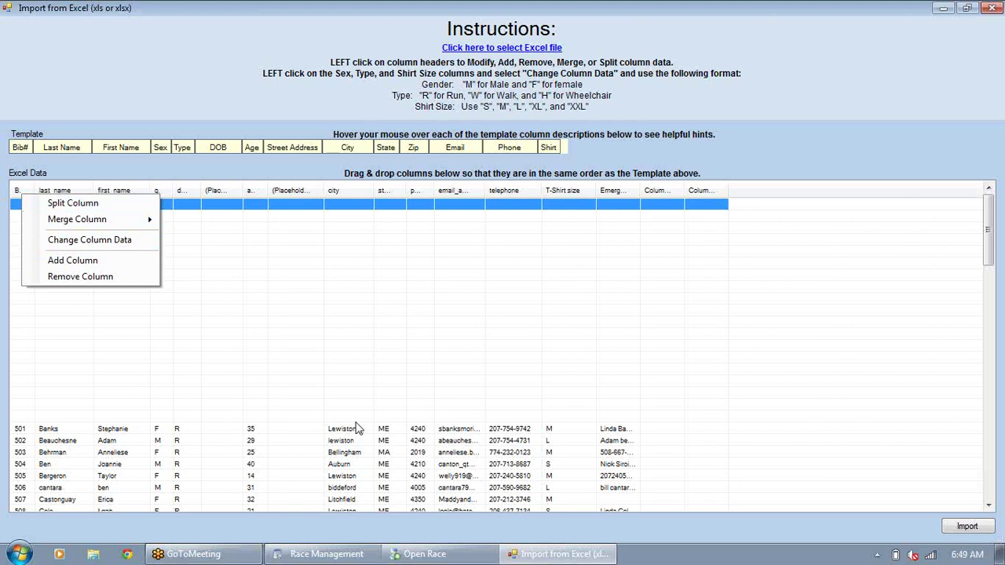
{"action": "left_click", "coordinate": [792, 540]}
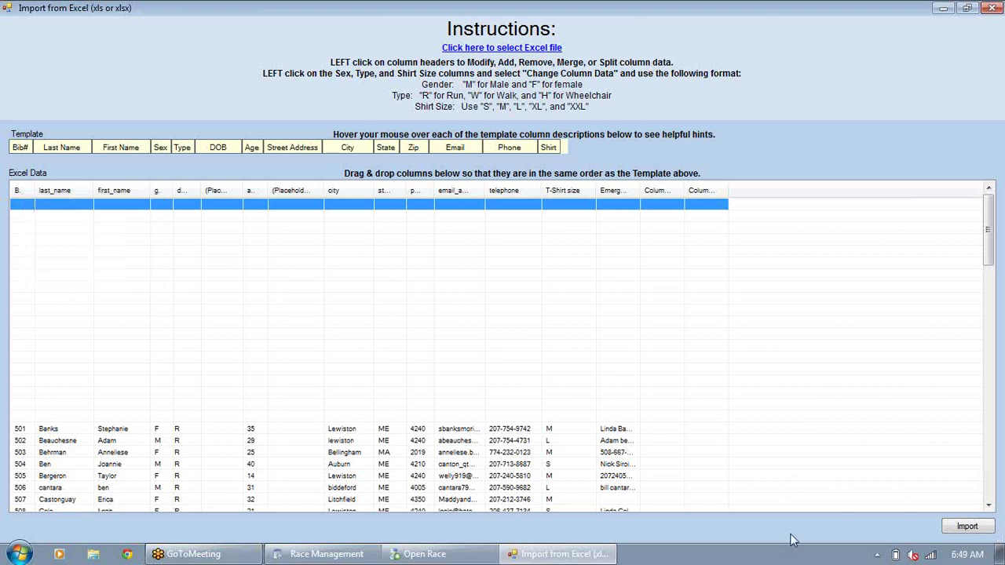
{"action": "left_click", "coordinate": [966, 529]}
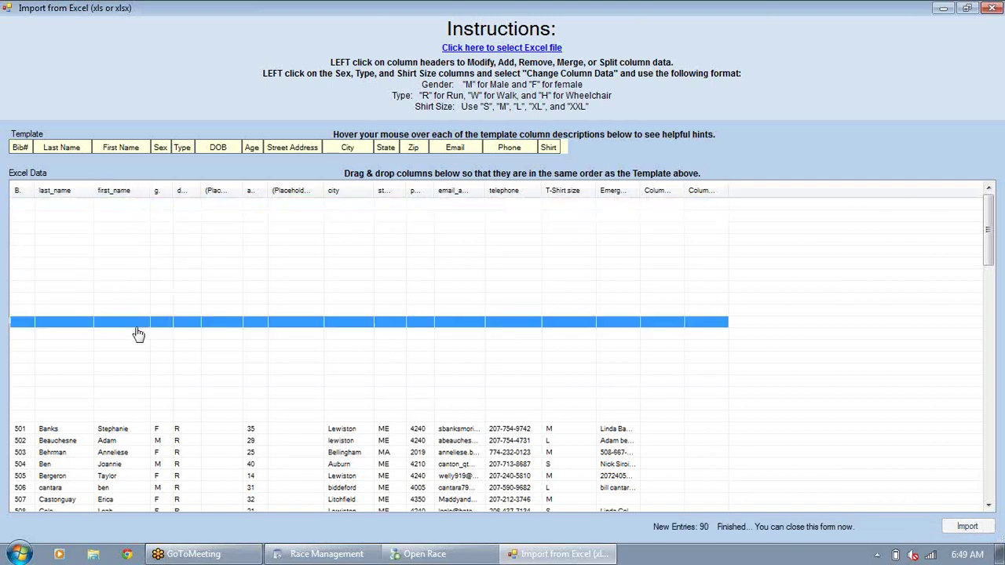
Step: Close the finished import, scroll the athlete list, and start a new Excel import
{"action": "left_click", "coordinate": [993, 8]}
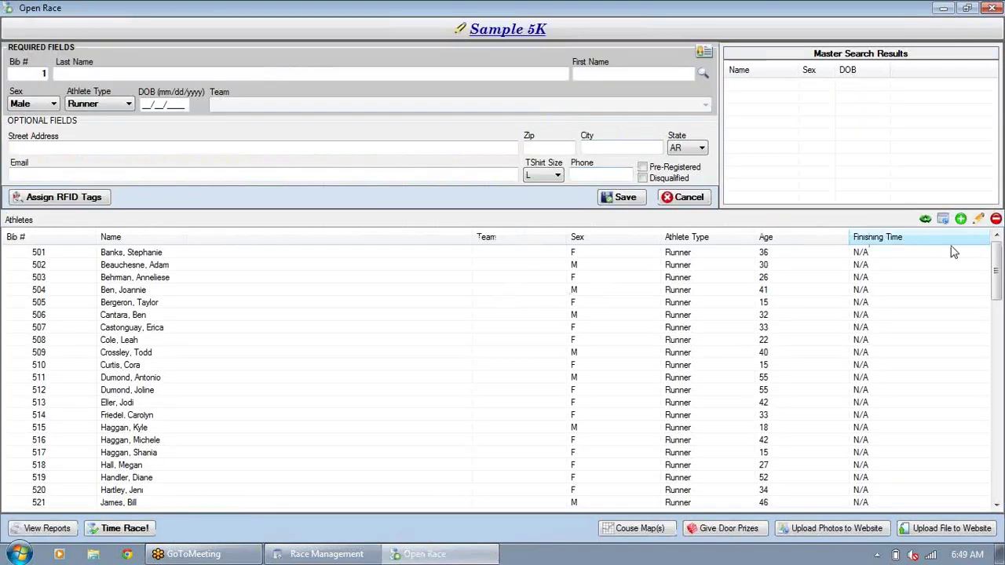
{"action": "mouse_move", "coordinate": [997, 261]}
{"action": "left_mouse_down"}
{"action": "mouse_move", "coordinate": [990, 452]}
{"action": "mouse_move", "coordinate": [994, 258]}
{"action": "left_mouse_up"}
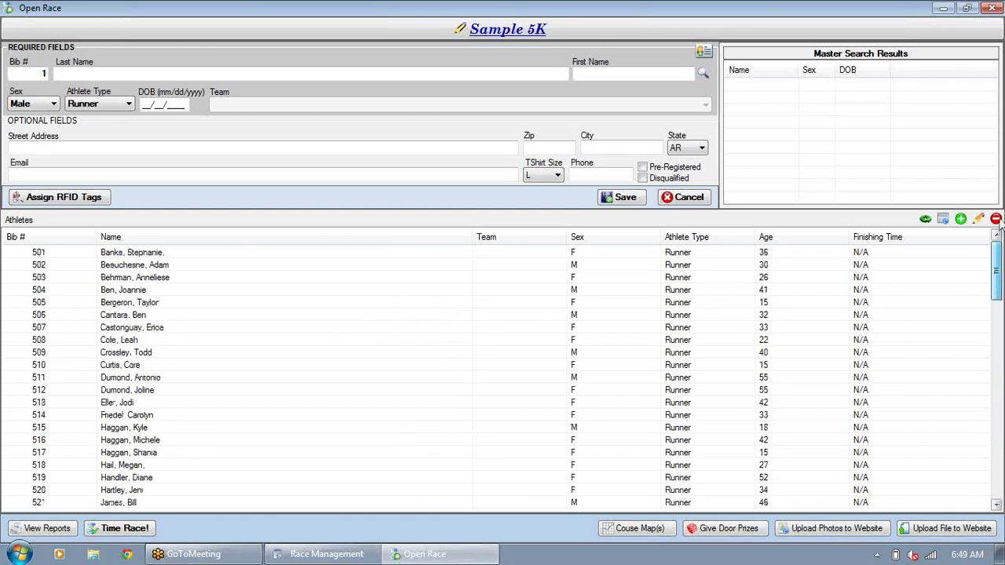
{"action": "left_click", "coordinate": [943, 220]}
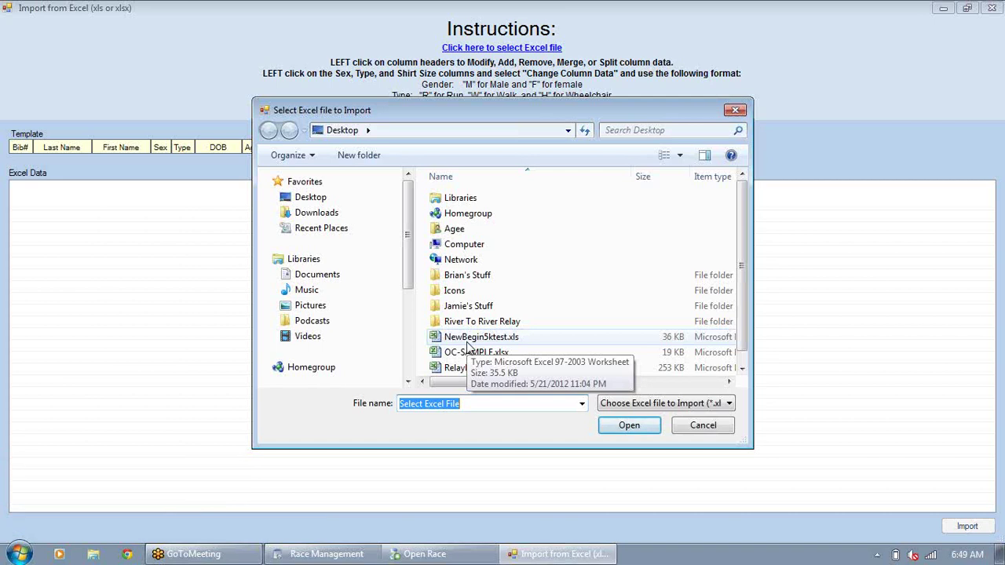
Step: Open OC-SAMPLE.xlsx in the import grid with its first row as column headers
{"action": "left_click", "coordinate": [455, 353]}
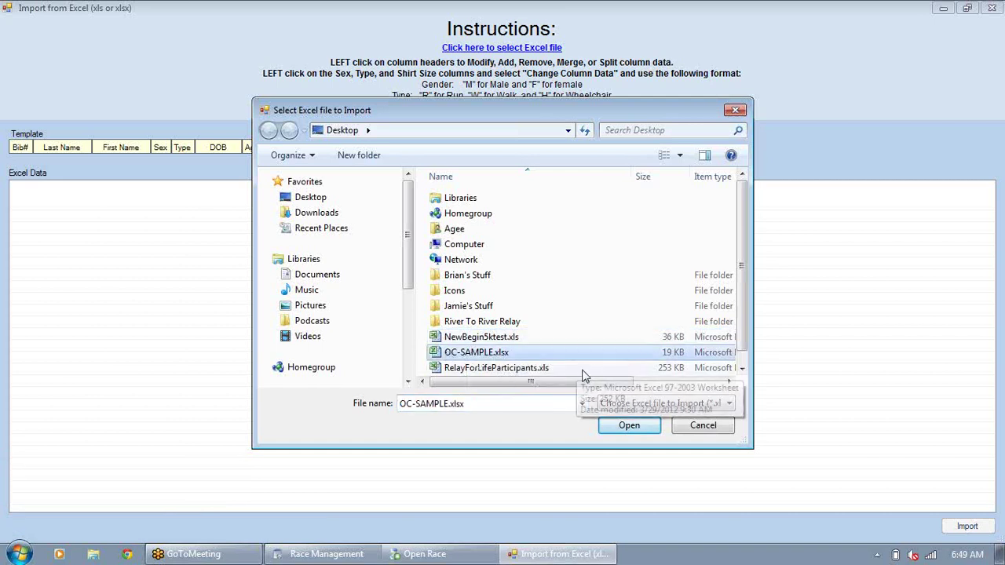
{"action": "left_click", "coordinate": [604, 425]}
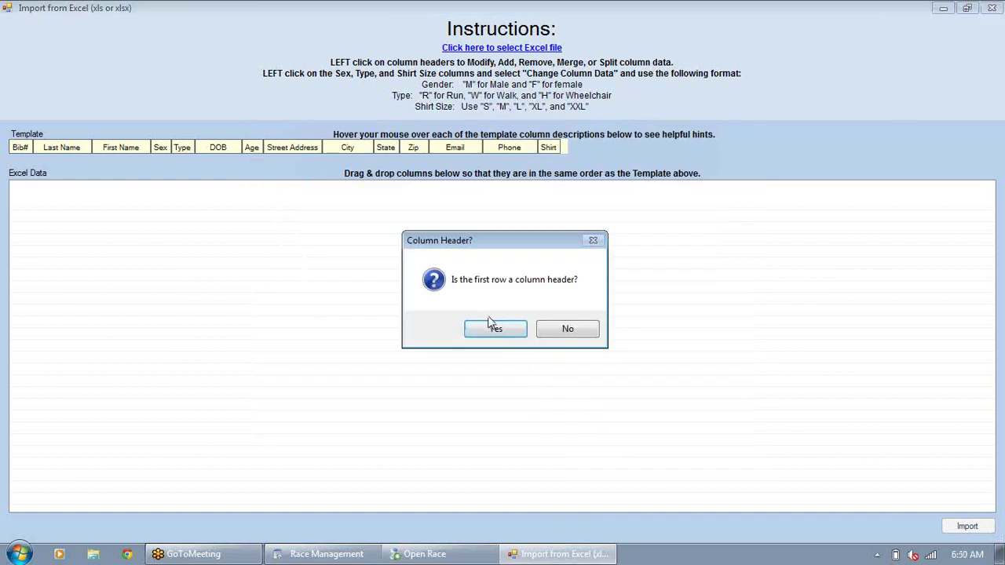
{"action": "left_click", "coordinate": [553, 331]}
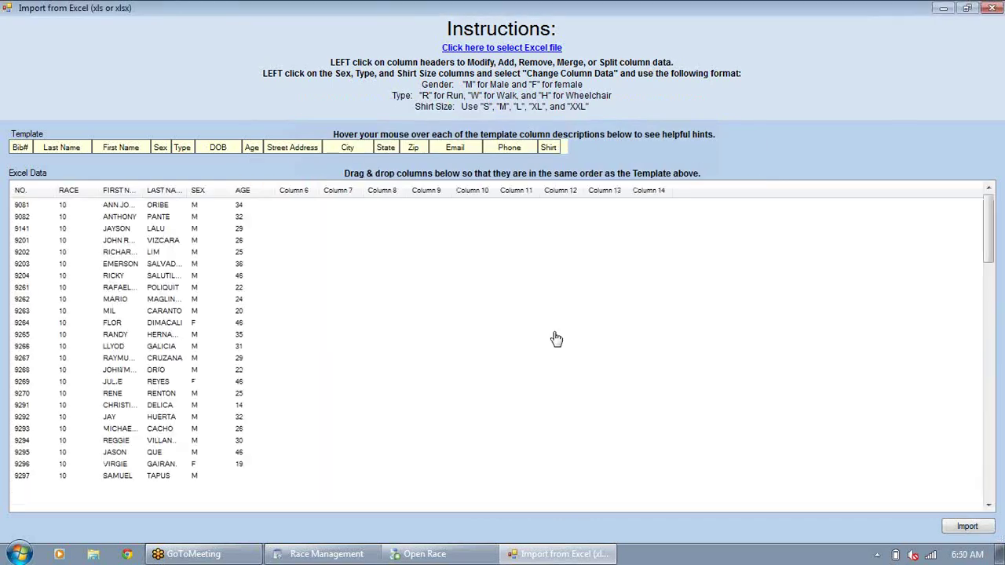
{"action": "left_click", "coordinate": [554, 336]}
{"action": "mouse_move", "coordinate": [989, 232]}
{"action": "left_mouse_down"}
{"action": "mouse_move", "coordinate": [973, 483]}
{"action": "mouse_move", "coordinate": [990, 223]}
{"action": "left_mouse_up"}
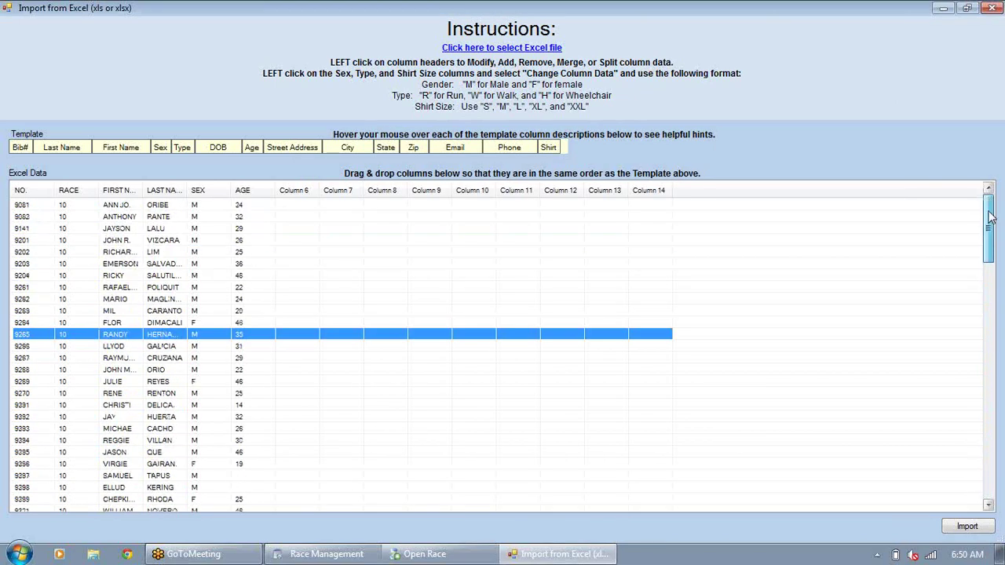
{"action": "left_click", "coordinate": [188, 205]}
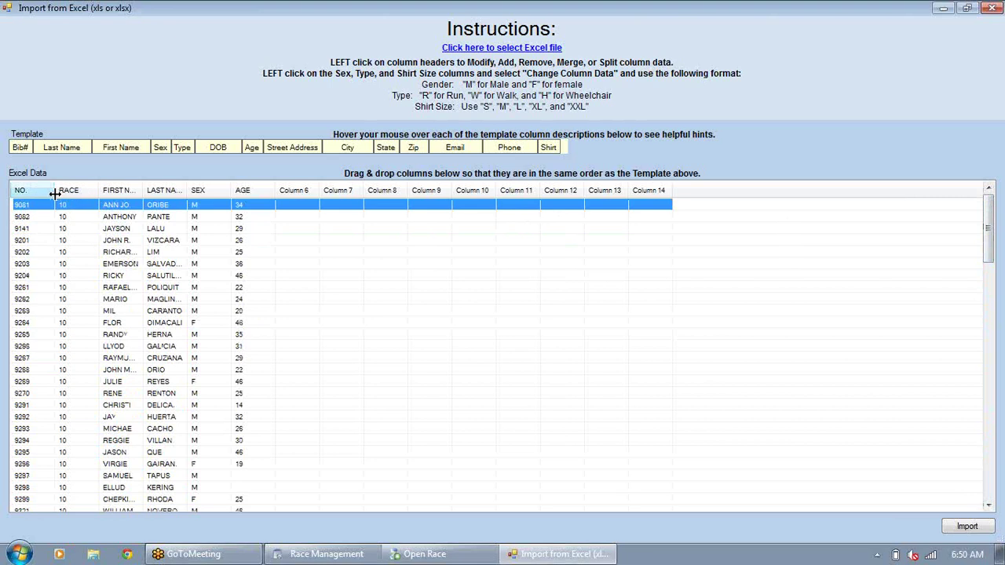
Step: Narrow the NO. and RACE columns, then move the RACE column to the end and delete it
{"action": "left_click_drag", "start_coordinate": [55, 194], "coordinate": [37, 193]}
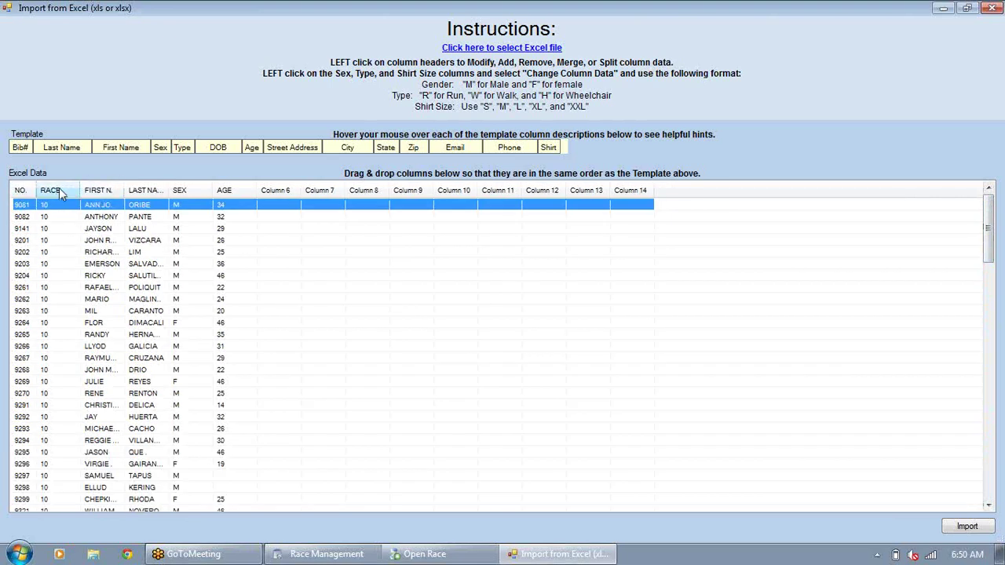
{"action": "left_click_drag", "start_coordinate": [77, 190], "coordinate": [66, 191]}
{"action": "left_click_drag", "start_coordinate": [434, 194], "coordinate": [658, 192]}
{"action": "left_click", "coordinate": [372, 214]}
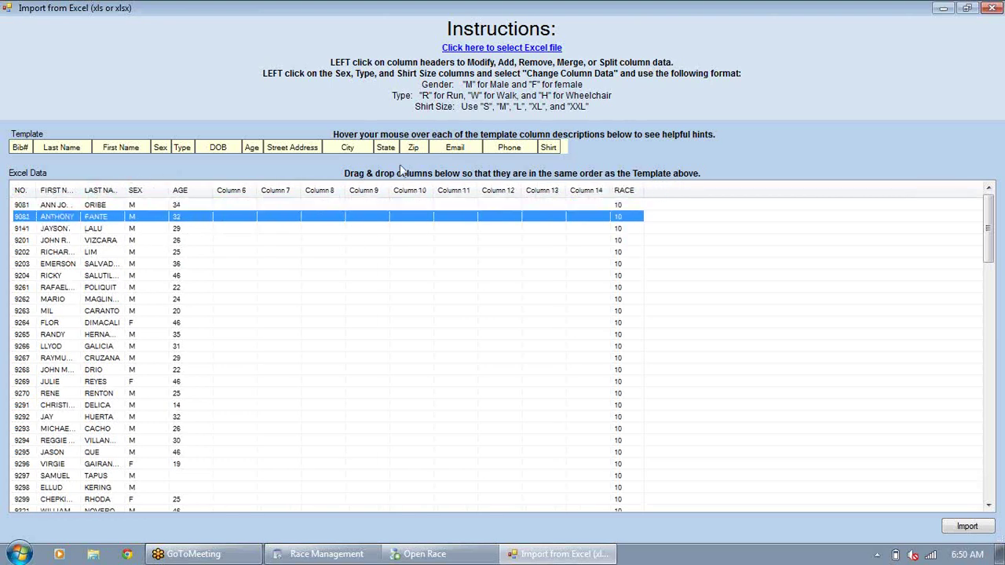
{"action": "left_click", "coordinate": [630, 191]}
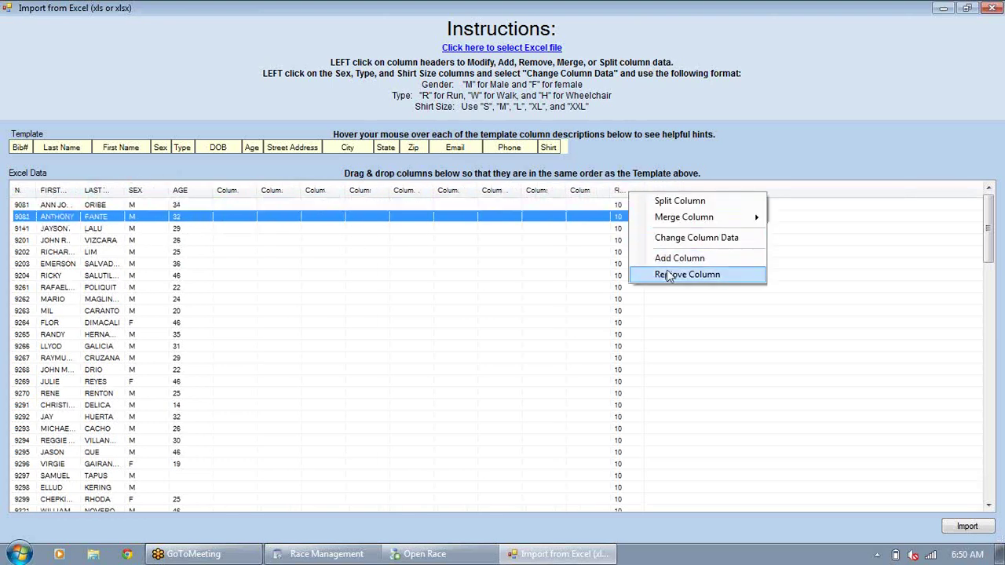
{"action": "left_click", "coordinate": [670, 275]}
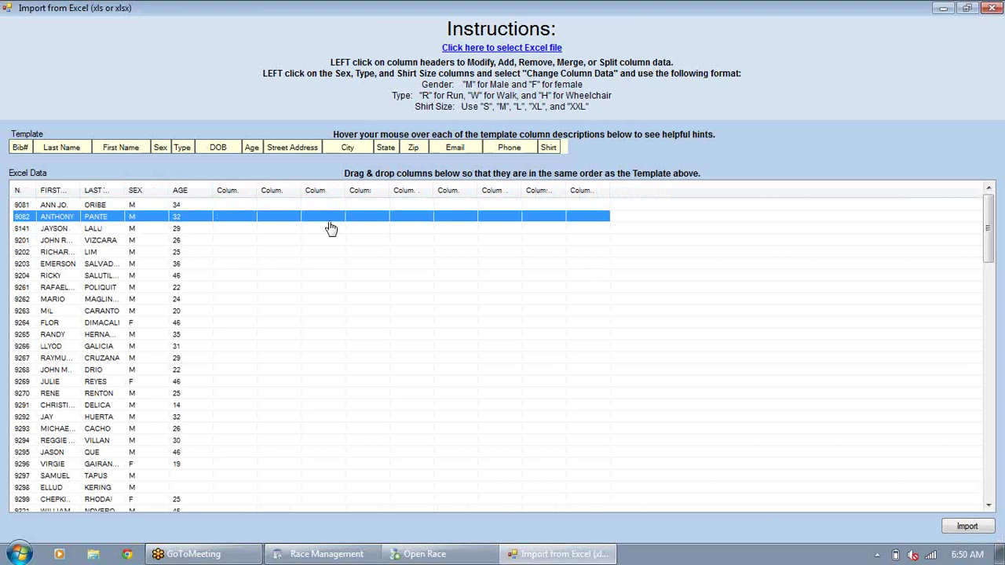
{"action": "left_click", "coordinate": [76, 229]}
Step: Resize the name columns and place two empty columns in front of AGE
{"action": "mouse_move", "coordinate": [81, 191]}
{"action": "left_mouse_down"}
{"action": "mouse_move", "coordinate": [126, 198]}
{"action": "mouse_move", "coordinate": [45, 194]}
{"action": "mouse_move", "coordinate": [95, 193]}
{"action": "left_mouse_up"}
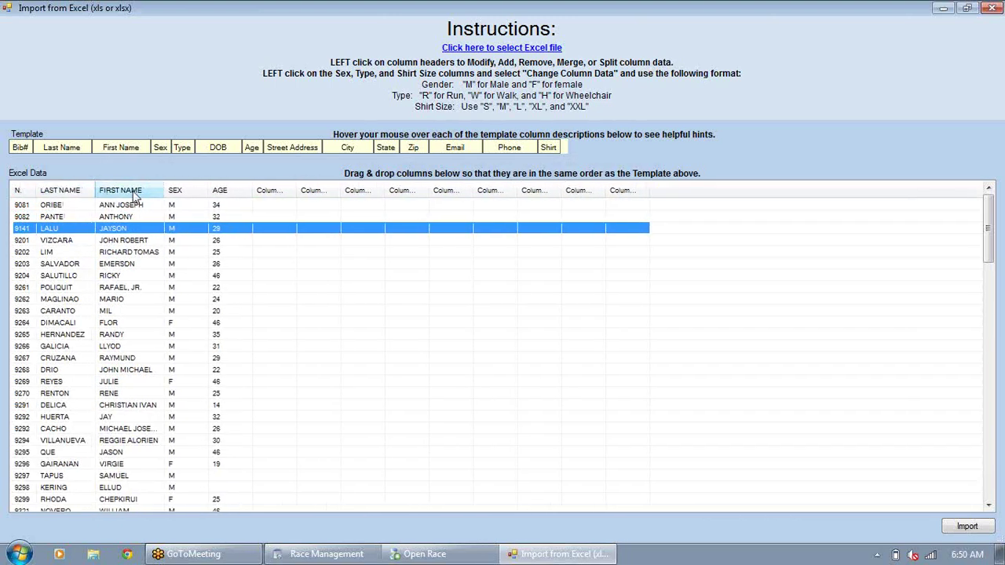
{"action": "mouse_move", "coordinate": [163, 190]}
{"action": "left_mouse_down"}
{"action": "mouse_move", "coordinate": [148, 191]}
{"action": "mouse_move", "coordinate": [183, 191]}
{"action": "mouse_move", "coordinate": [164, 187]}
{"action": "left_mouse_up"}
{"action": "left_click_drag", "start_coordinate": [235, 190], "coordinate": [169, 190]}
{"action": "left_click_drag", "start_coordinate": [287, 190], "coordinate": [228, 191]}
{"action": "left_click", "coordinate": [312, 204]}
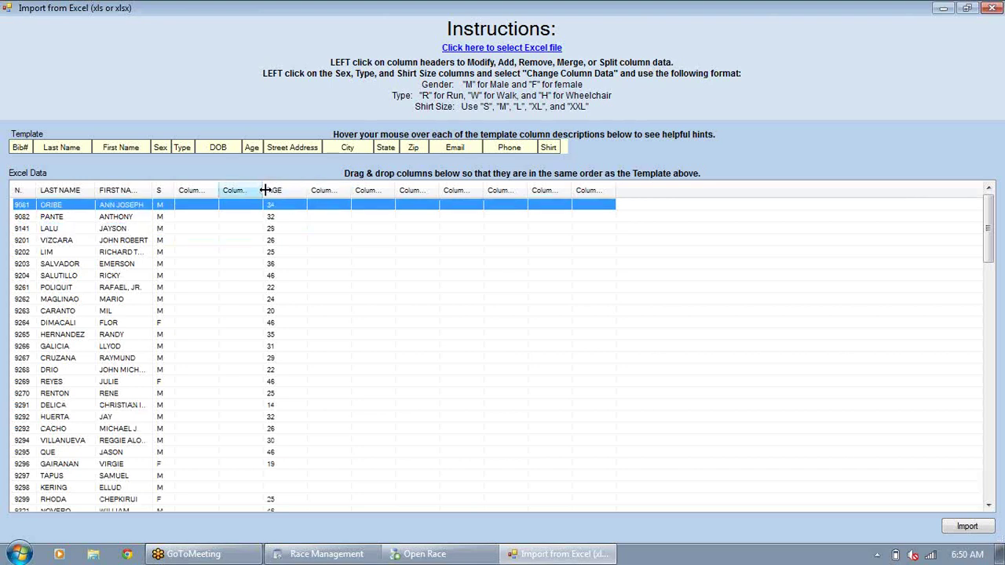
{"action": "left_click_drag", "start_coordinate": [219, 192], "coordinate": [197, 192]}
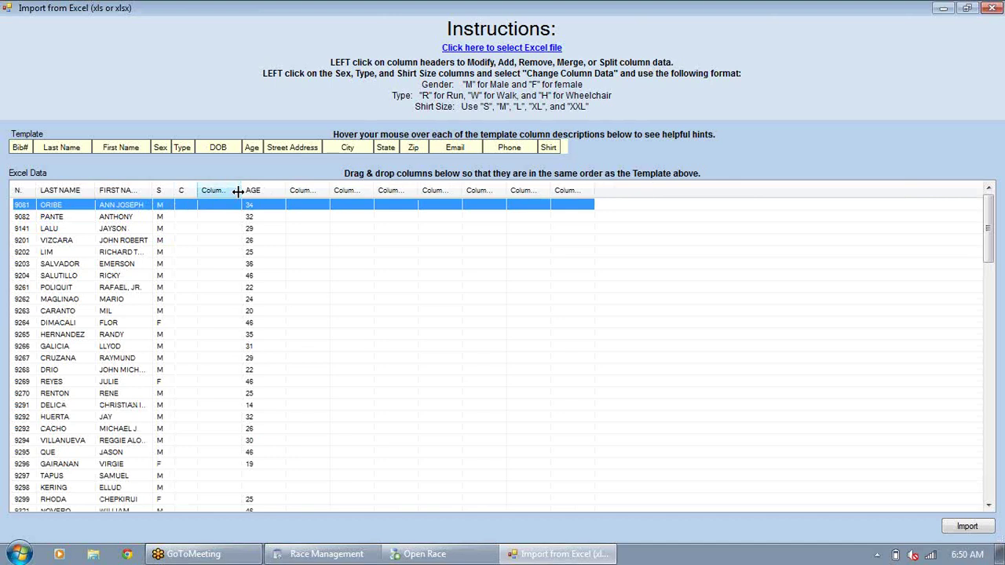
{"action": "left_click_drag", "start_coordinate": [286, 191], "coordinate": [588, 188]}
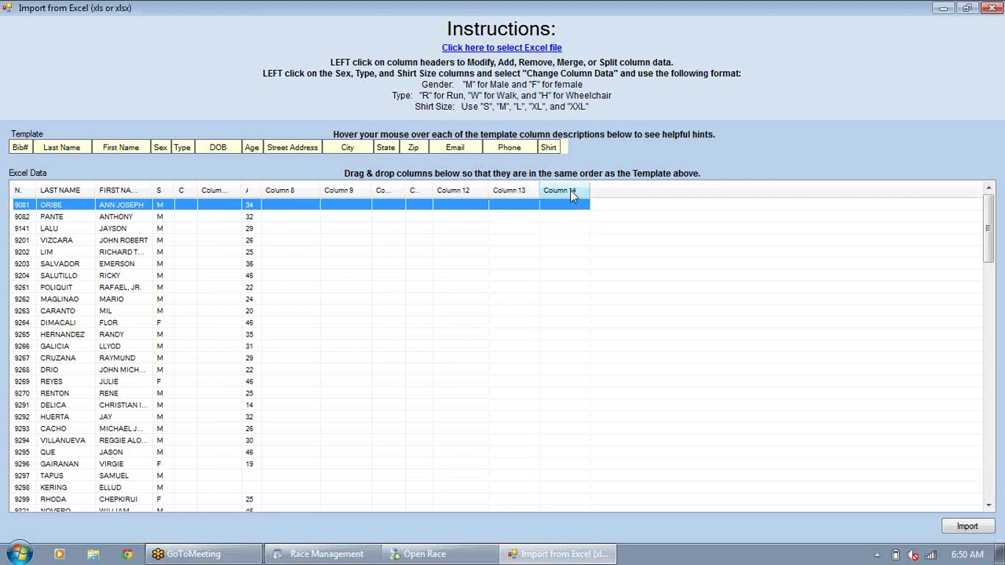
Step: Add a placeholder column after Column 14, then try splitting the N. column and cancel
{"action": "left_click", "coordinate": [571, 196]}
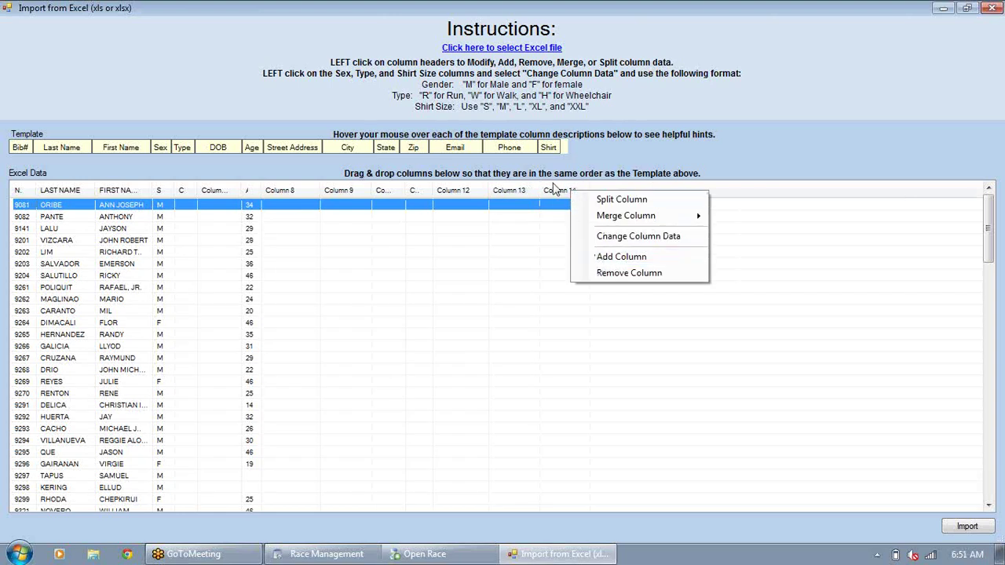
{"action": "left_click", "coordinate": [601, 260]}
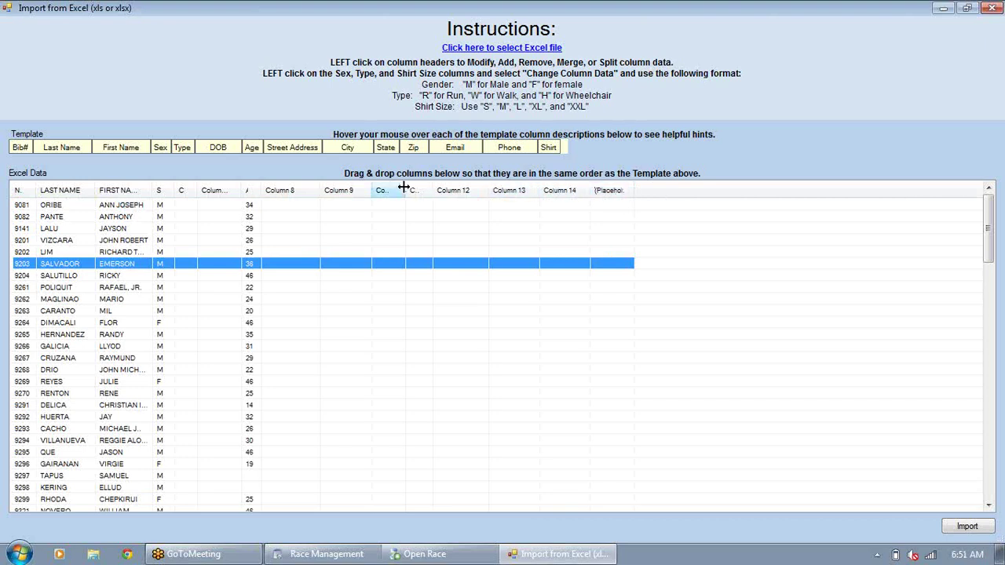
{"action": "left_click", "coordinate": [23, 193]}
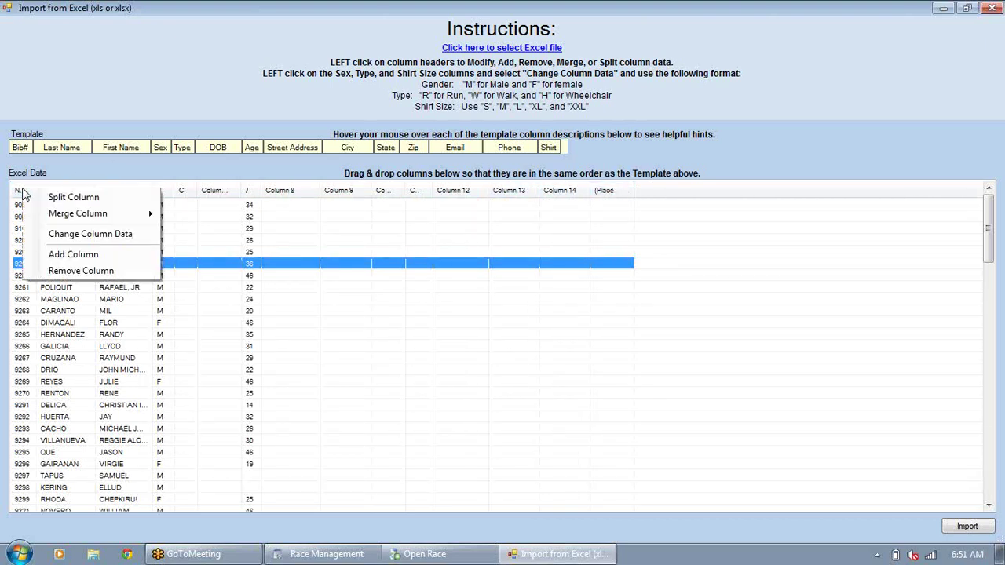
{"action": "left_click", "coordinate": [24, 193]}
{"action": "left_click", "coordinate": [23, 194]}
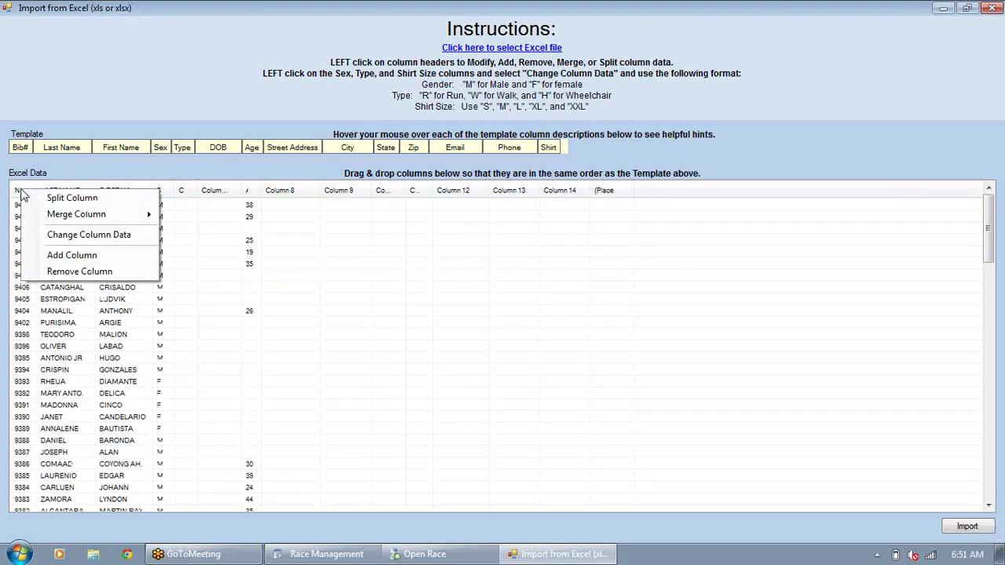
{"action": "left_click", "coordinate": [24, 197]}
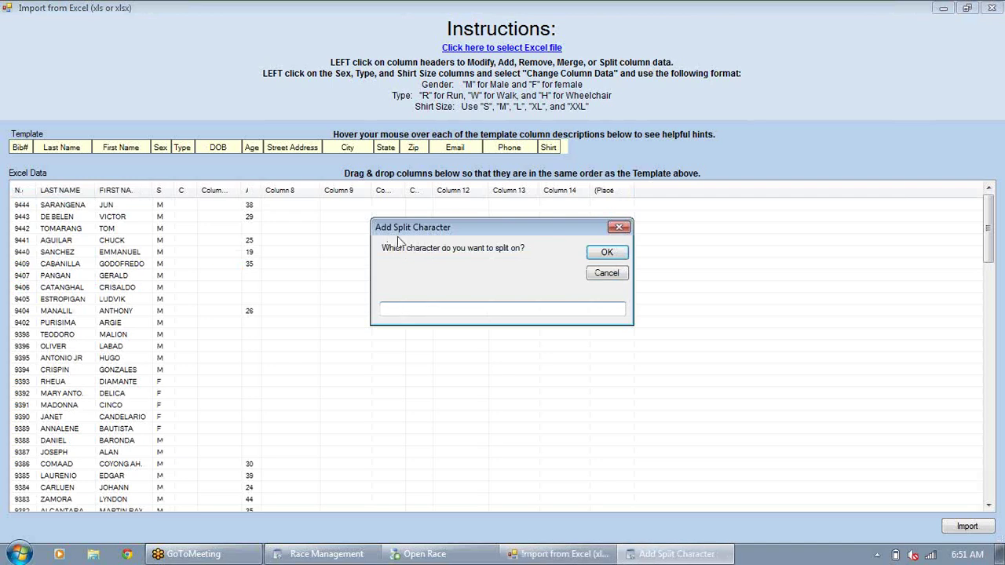
{"action": "left_click", "coordinate": [619, 227]}
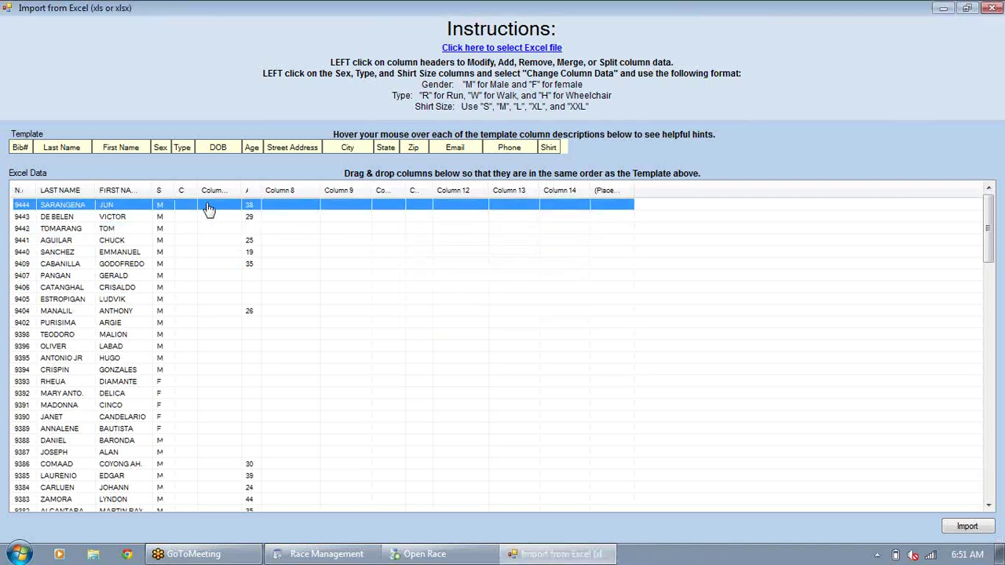
{"action": "left_click", "coordinate": [28, 193]}
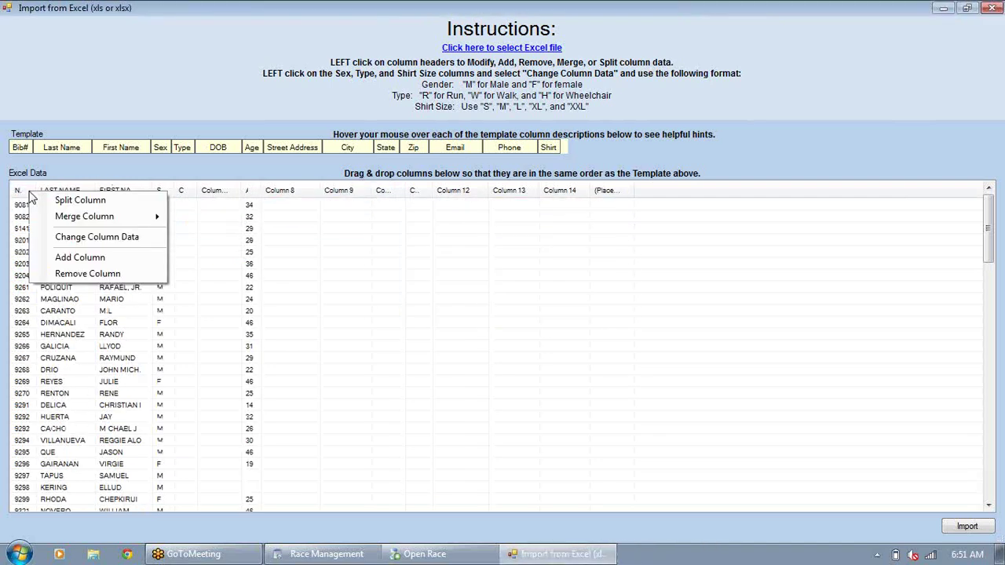
{"action": "left_click", "coordinate": [307, 329]}
Step: Select participant rows 9265, 9204, 9141, 9082, 9202 and 9264 to review them
{"action": "left_click", "coordinate": [434, 336]}
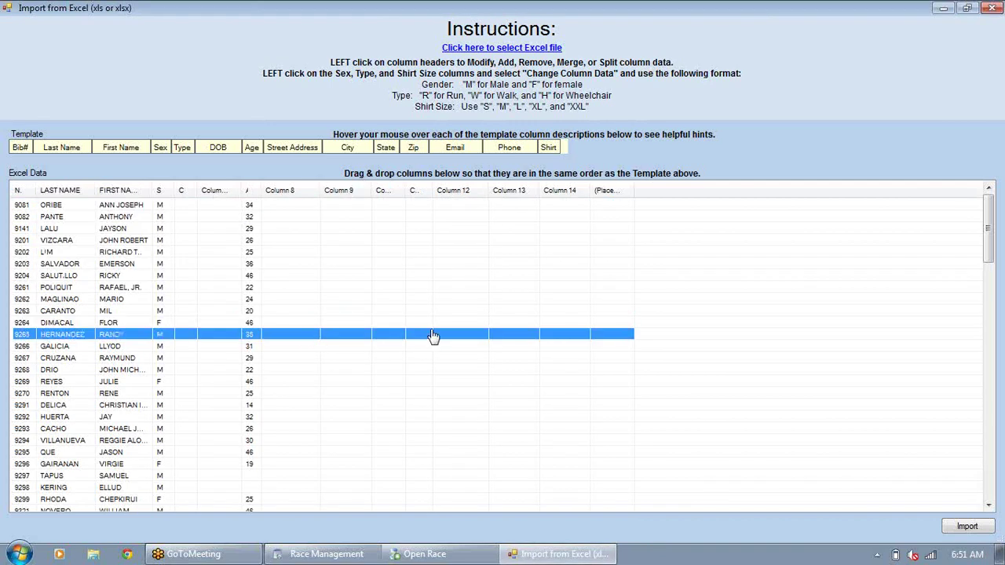
{"action": "left_click", "coordinate": [375, 314]}
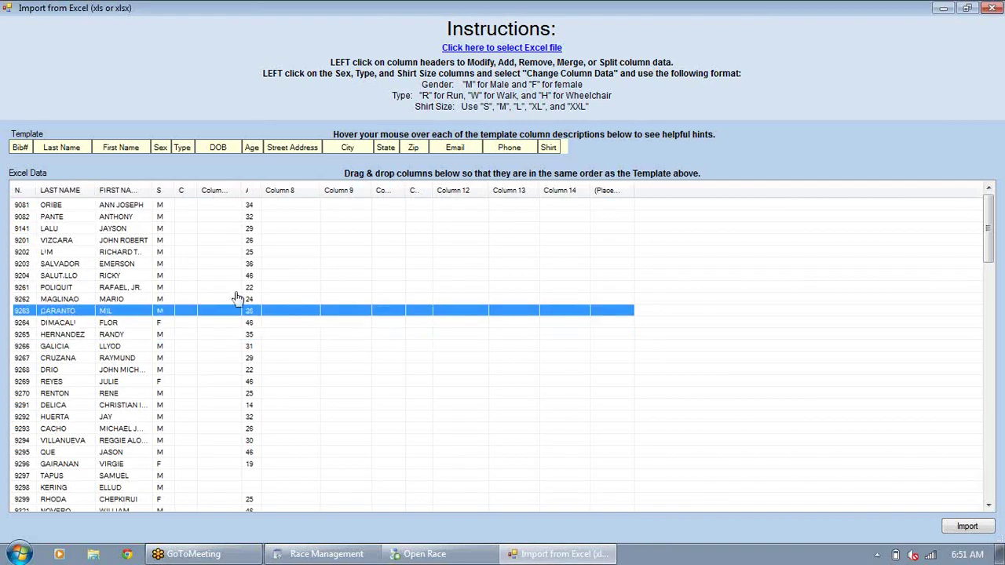
{"action": "left_click", "coordinate": [189, 287]}
{"action": "left_click", "coordinate": [145, 276]}
{"action": "left_click", "coordinate": [196, 337]}
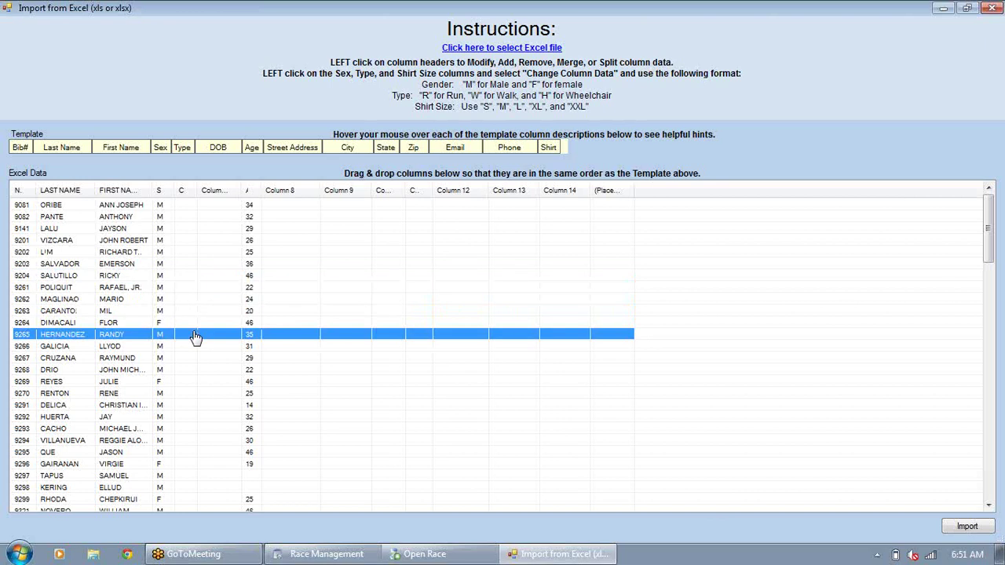
{"action": "left_click", "coordinate": [190, 229]}
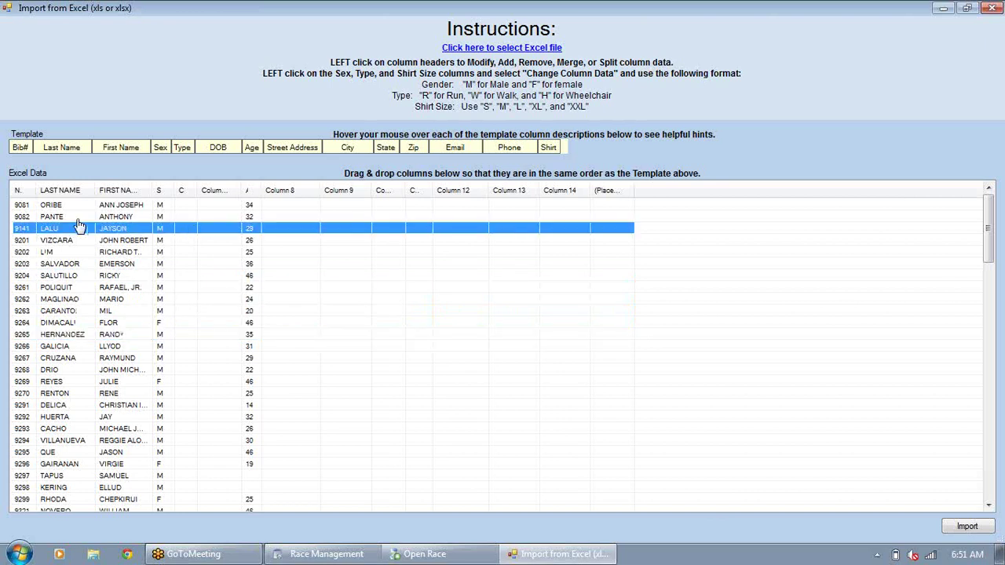
{"action": "left_click", "coordinate": [75, 220]}
{"action": "left_click", "coordinate": [102, 252]}
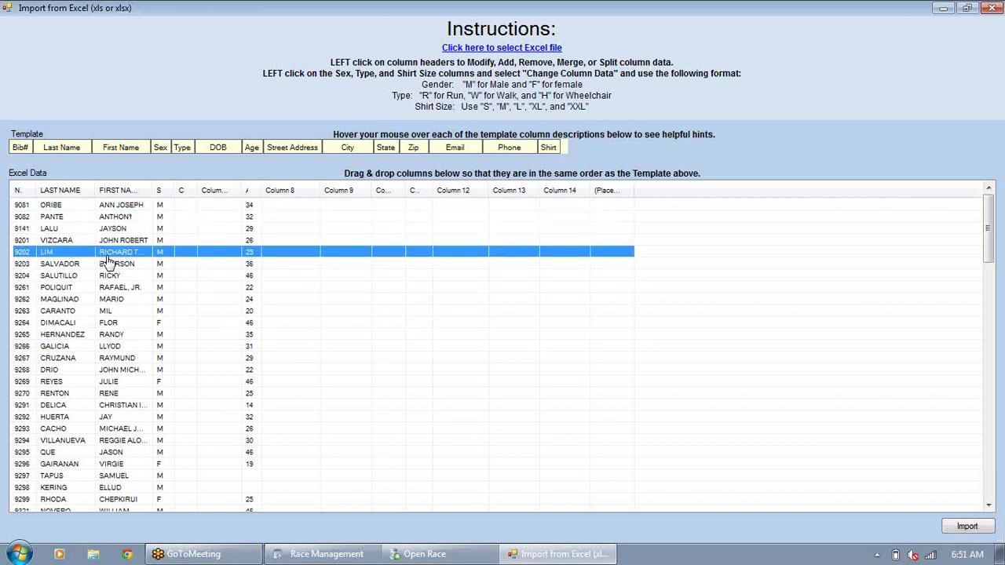
{"action": "left_click", "coordinate": [134, 323]}
{"action": "left_click", "coordinate": [175, 252]}
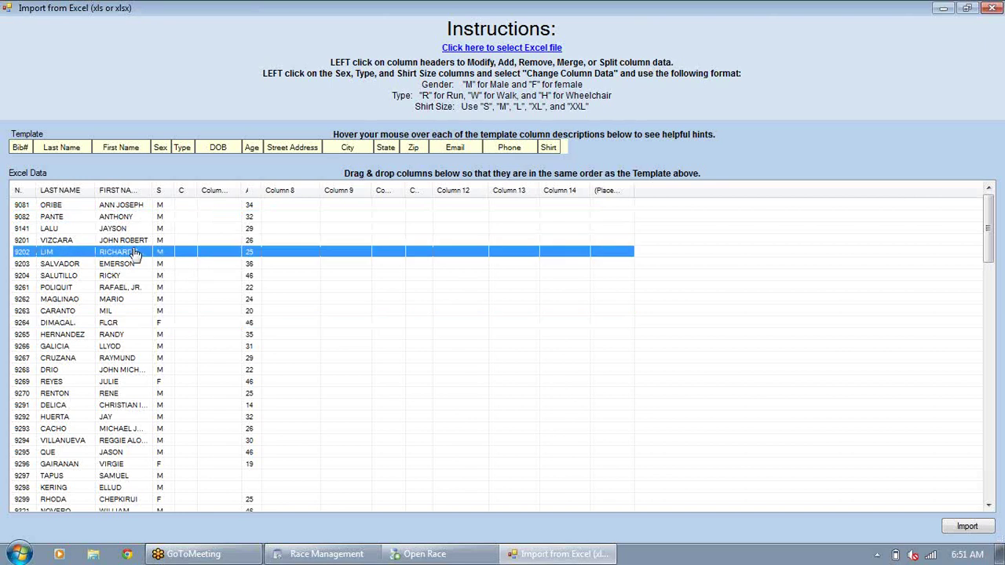
Step: Export the participant grid to Excel, overwriting test.xls on the Desktop
{"action": "right_click", "coordinate": [135, 254]}
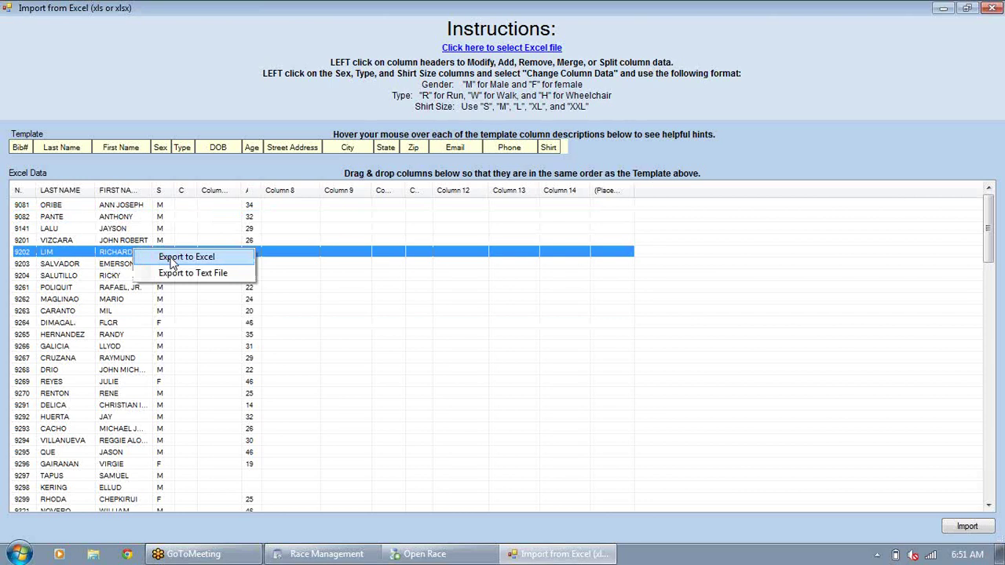
{"action": "left_click", "coordinate": [172, 259]}
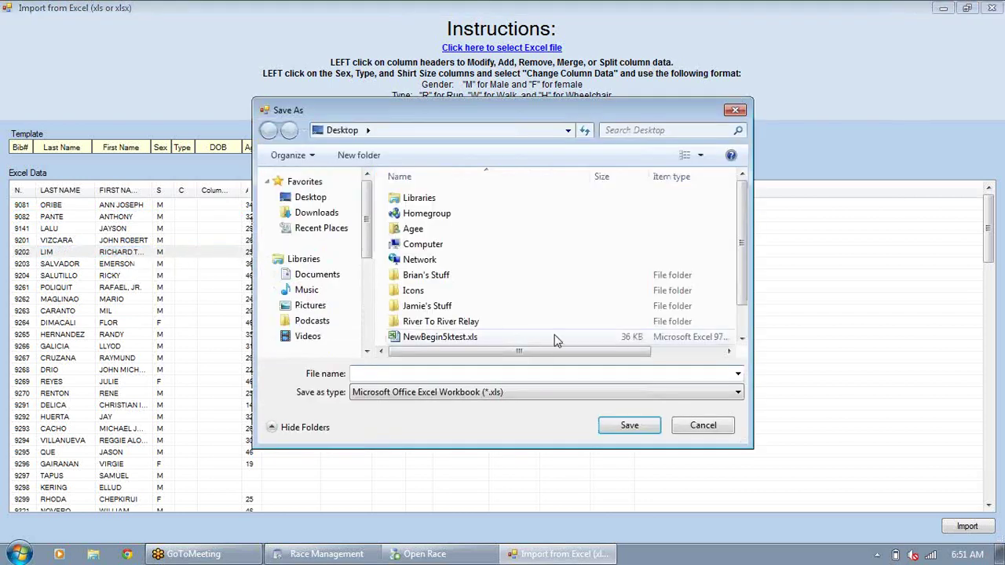
{"action": "scroll", "coordinate": [440, 337], "scroll_direction": "down", "scroll_amount": 1}
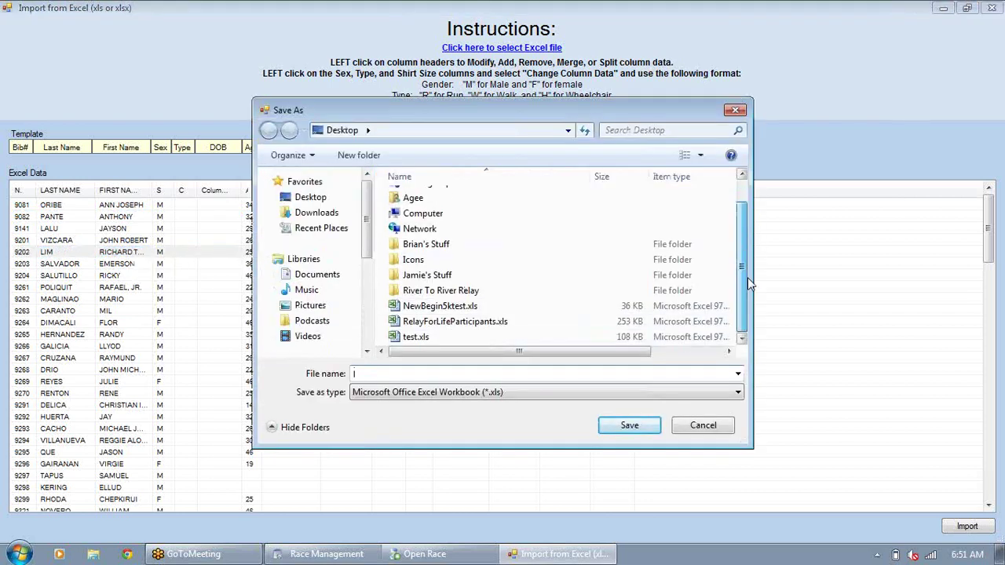
{"action": "double_click", "coordinate": [410, 338]}
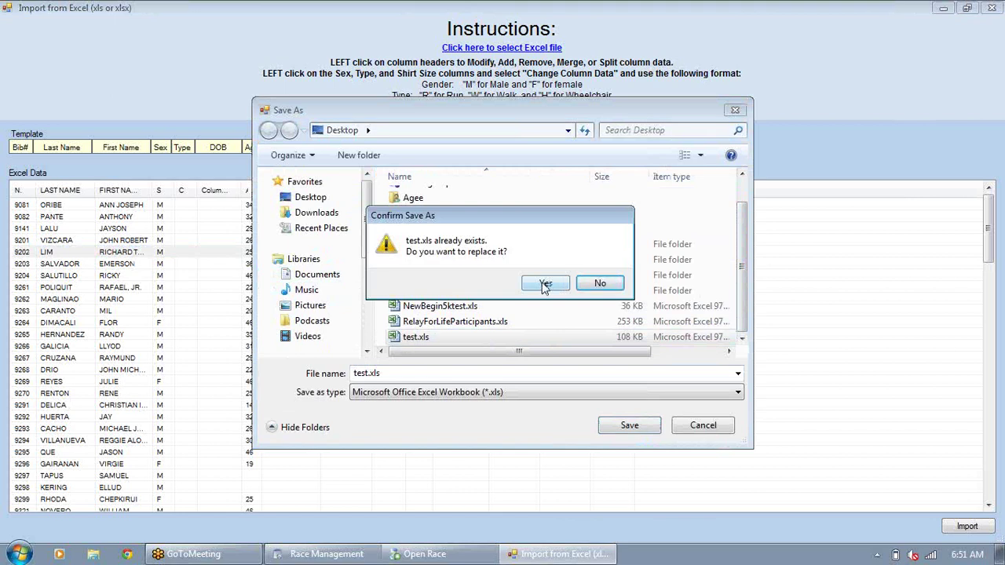
{"action": "left_click", "coordinate": [545, 284]}
{"action": "left_click", "coordinate": [534, 329]}
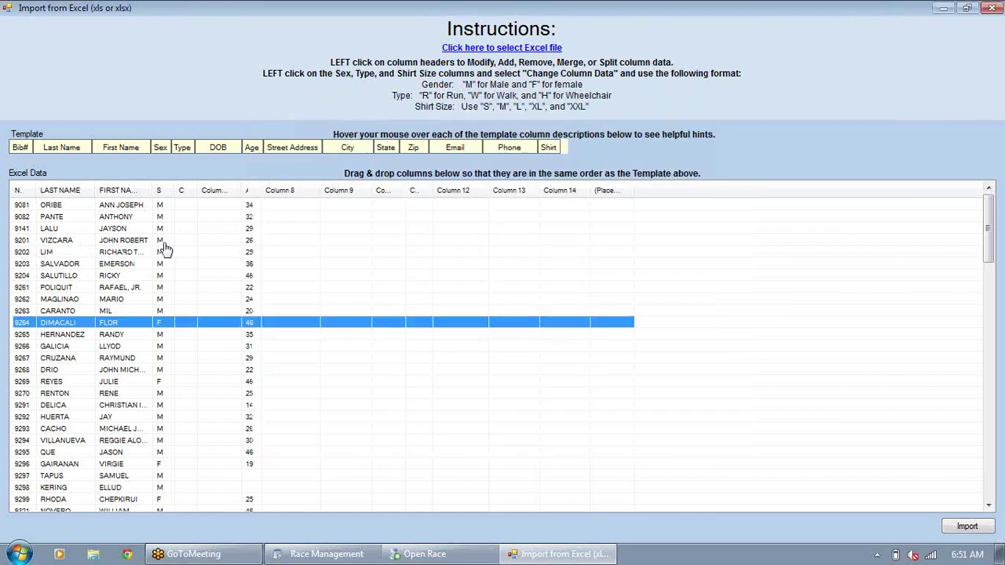
Step: Select participant rows 9201, 9263, 9262 and 9261 in the grid
{"action": "left_click", "coordinate": [164, 242]}
{"action": "left_click", "coordinate": [128, 312]}
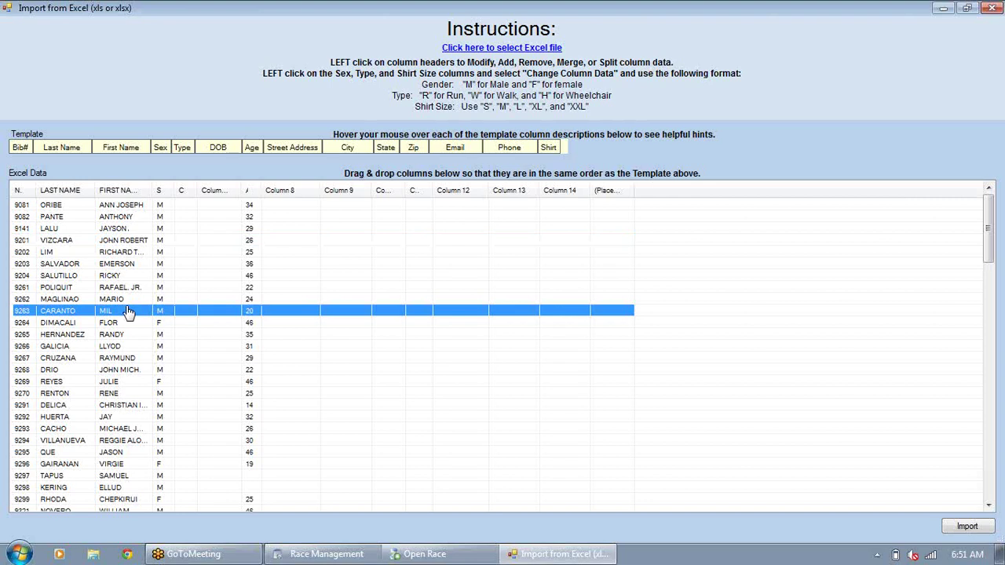
{"action": "left_click", "coordinate": [209, 299]}
{"action": "left_click", "coordinate": [164, 288]}
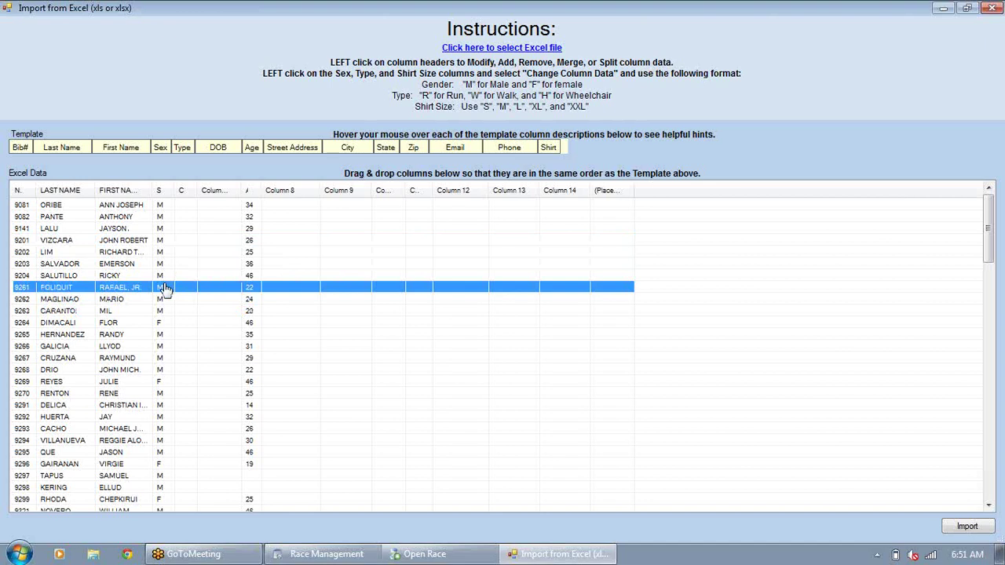
{"action": "left_click", "coordinate": [416, 312]}
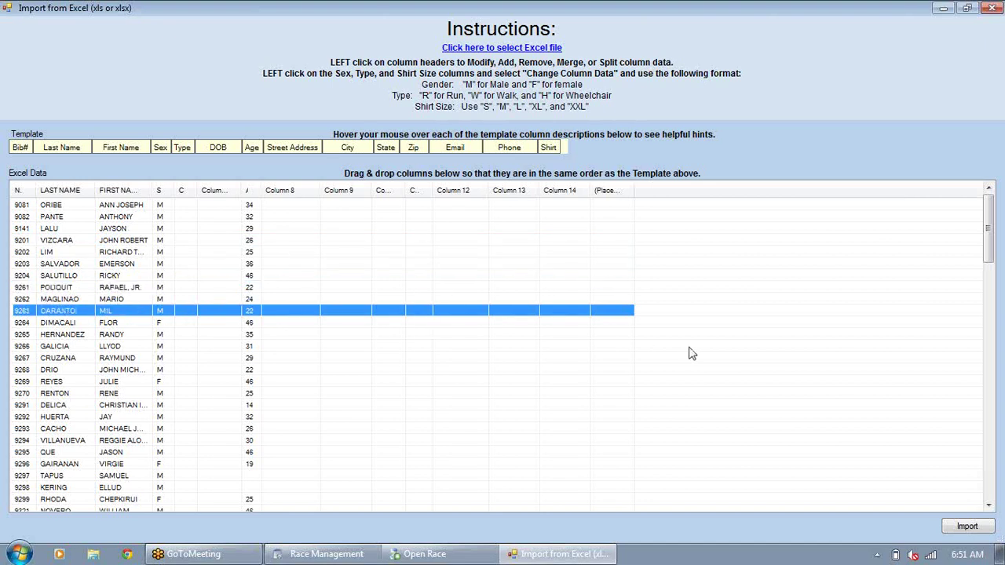
Step: Import the grid as 114 new Sample 5K entries and close the Import from Excel window
{"action": "left_click", "coordinate": [968, 526]}
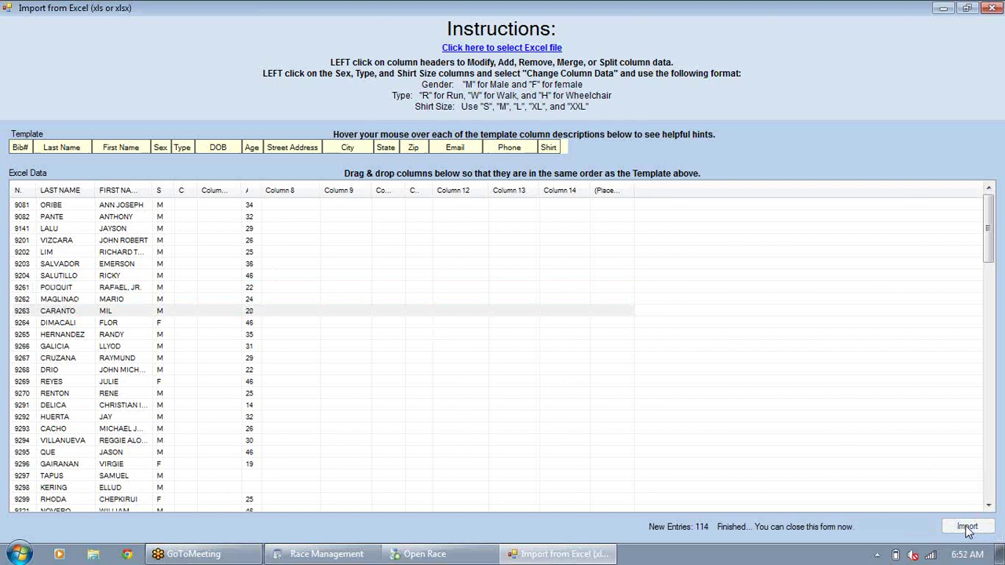
{"action": "left_click", "coordinate": [991, 8]}
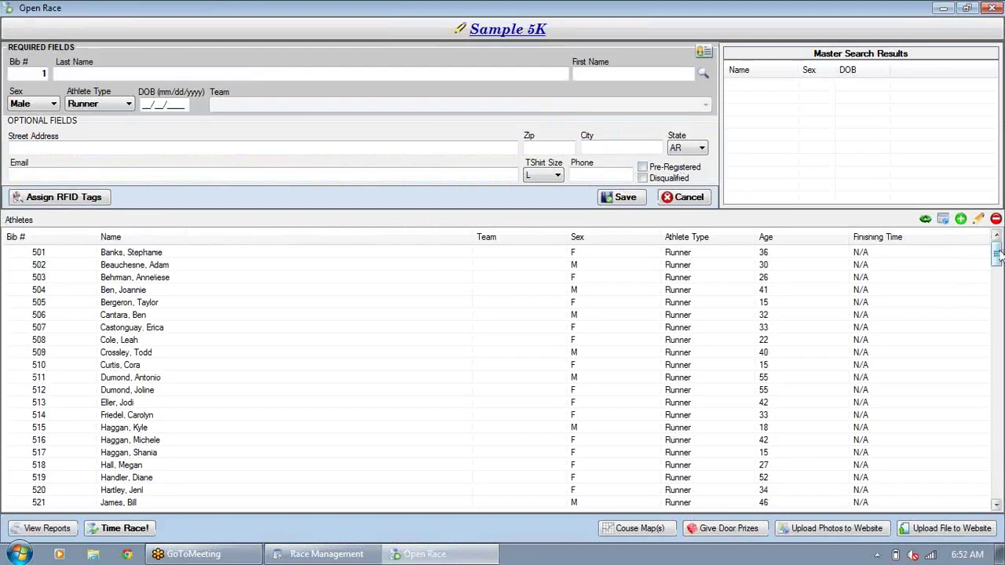
{"action": "mouse_move", "coordinate": [999, 257]}
{"action": "left_mouse_down"}
{"action": "mouse_move", "coordinate": [982, 476]}
{"action": "mouse_move", "coordinate": [995, 402]}
{"action": "mouse_move", "coordinate": [995, 249]}
{"action": "left_mouse_up"}
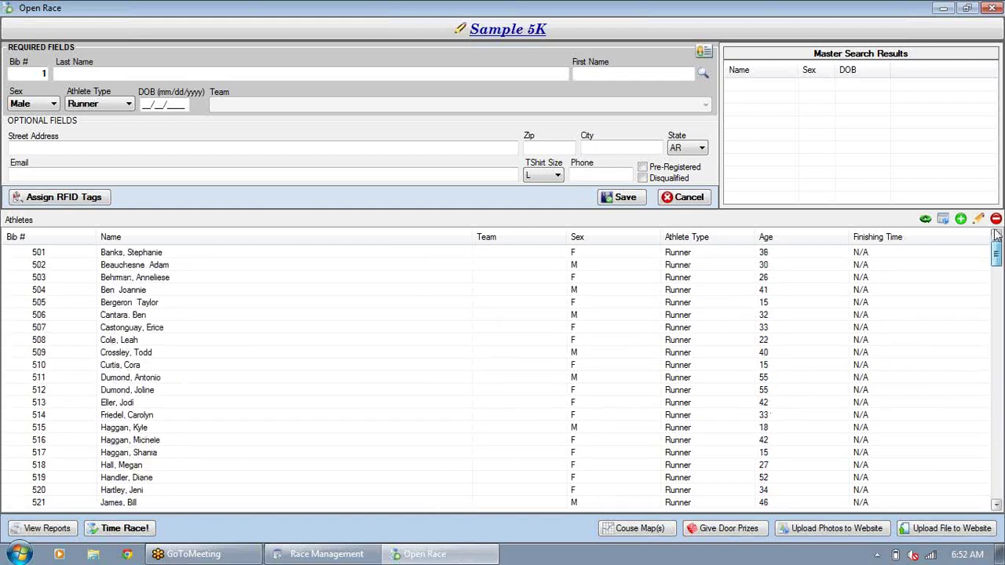
Step: Load RelayForLifeParticipants.xls for import, using the first row as column headers
{"action": "left_click", "coordinate": [943, 220]}
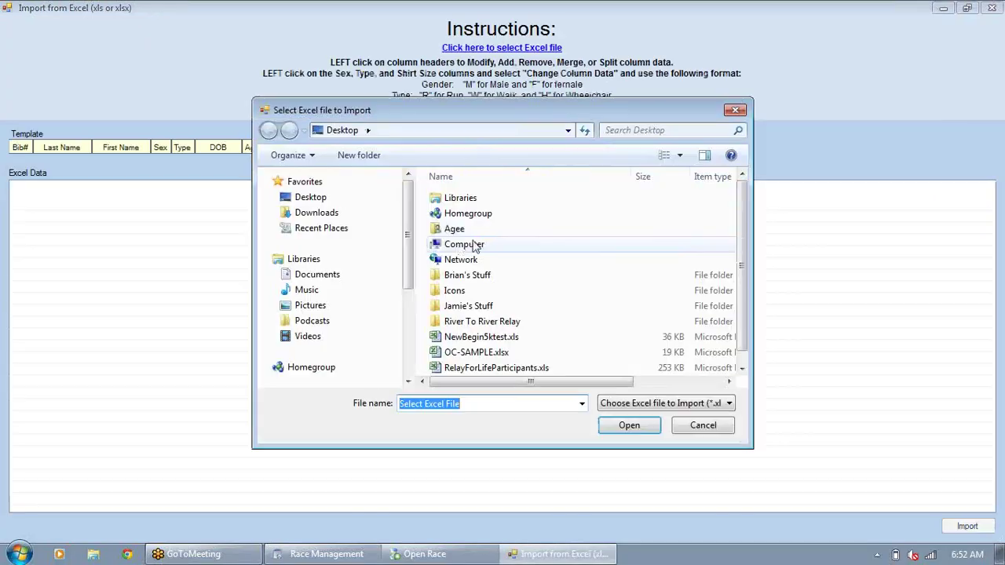
{"action": "left_click", "coordinate": [465, 371]}
{"action": "left_click", "coordinate": [618, 426]}
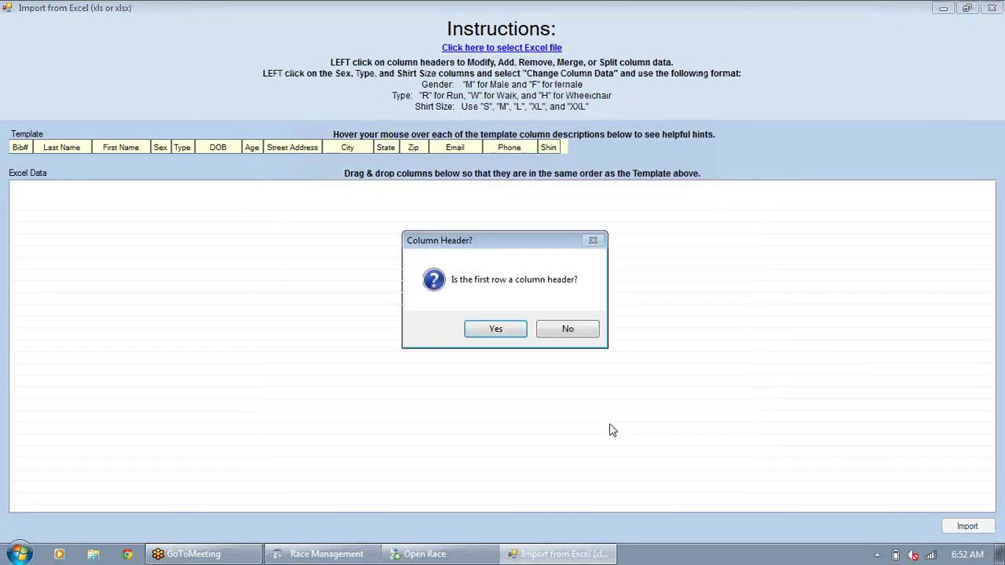
{"action": "left_click", "coordinate": [553, 333]}
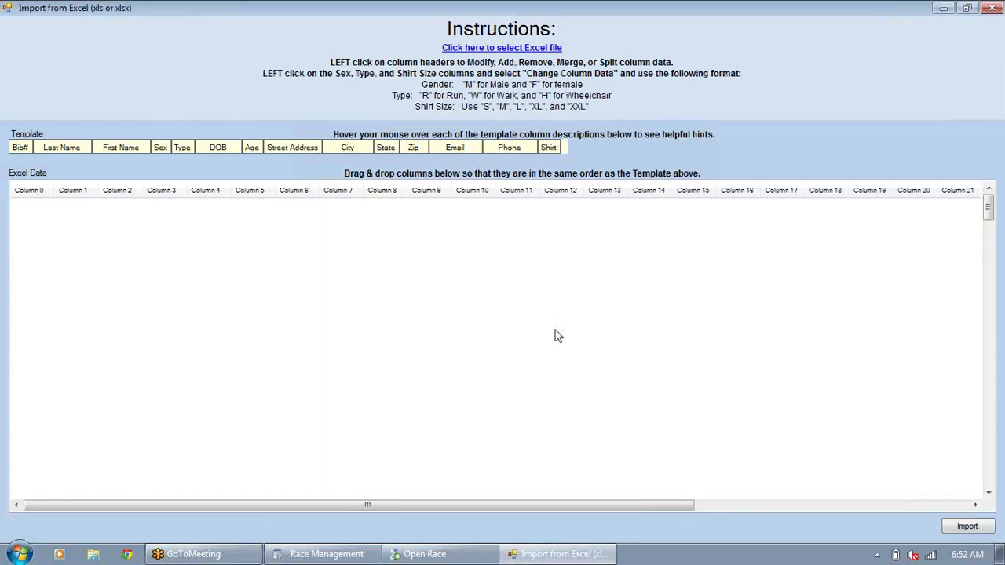
{"action": "left_click", "coordinate": [507, 48]}
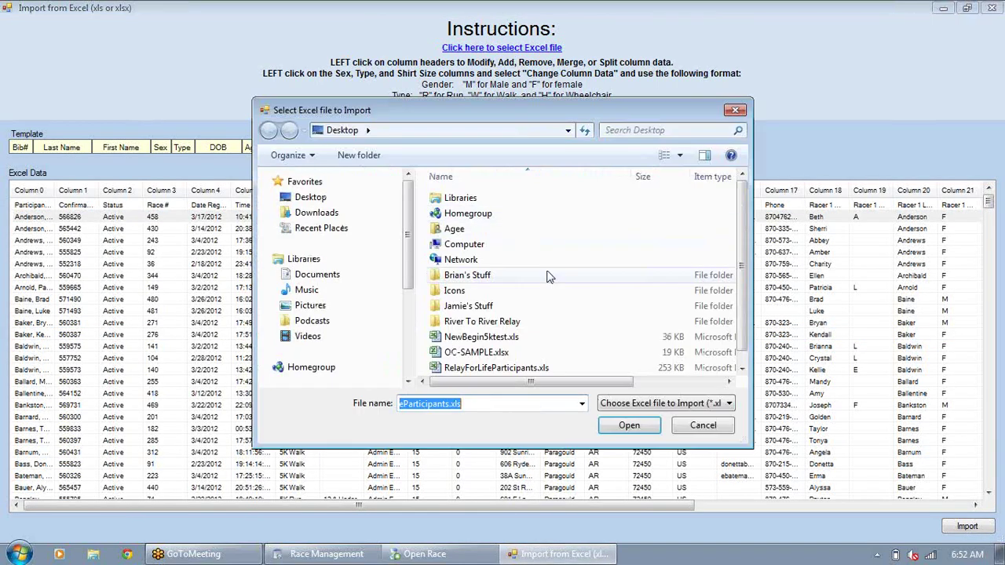
{"action": "scroll", "coordinate": [628, 330], "scroll_direction": "down", "scroll_amount": 1}
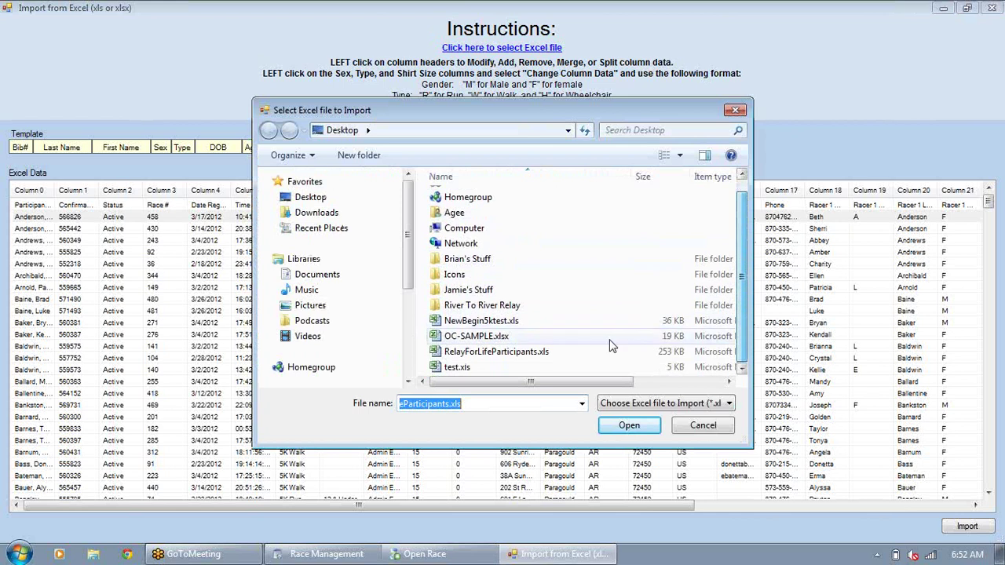
{"action": "left_click", "coordinate": [517, 354]}
{"action": "left_click", "coordinate": [628, 426]}
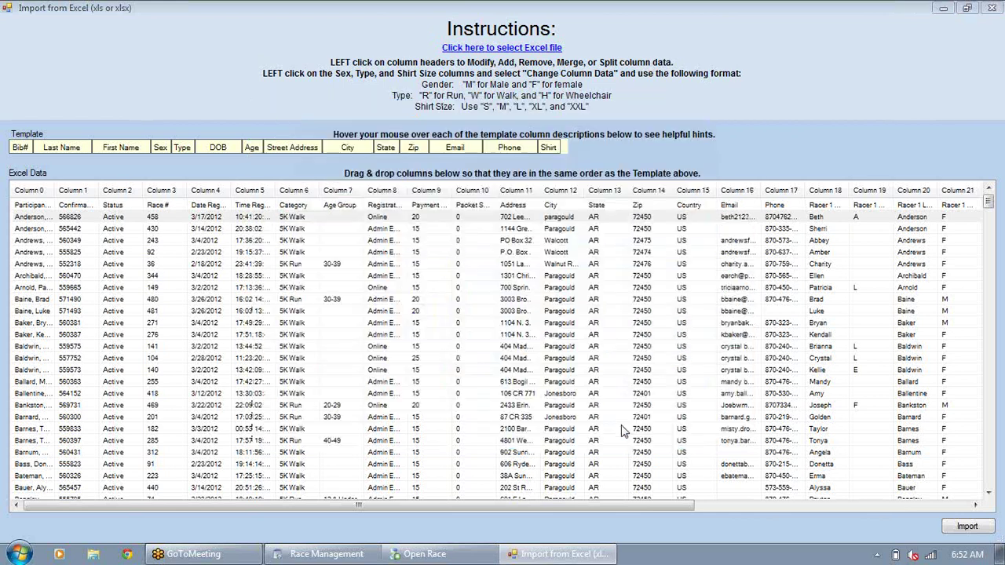
{"action": "left_click", "coordinate": [503, 334]}
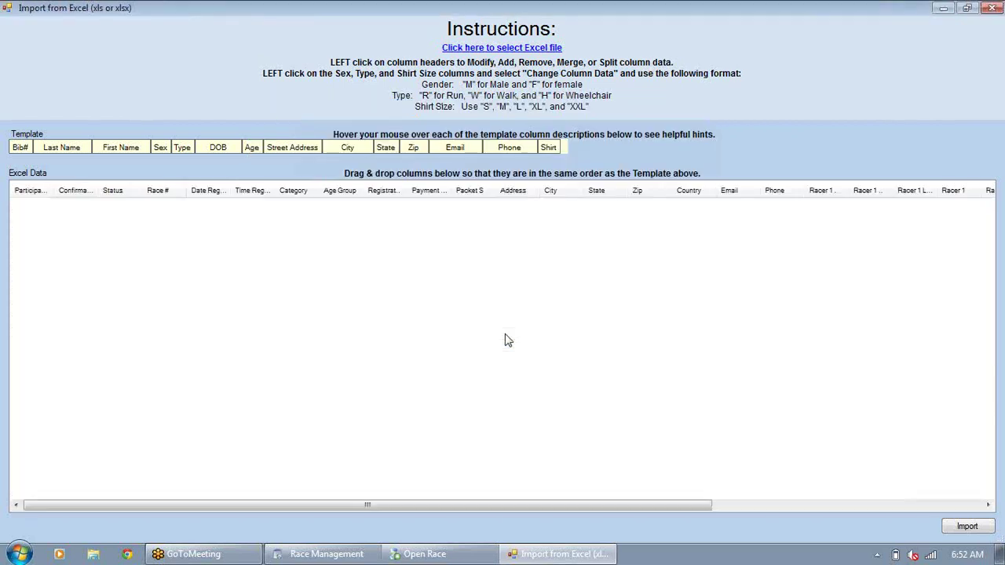
Step: Scroll back to the left edge and widen the Participant Name column to show full names
{"action": "left_click", "coordinate": [348, 252]}
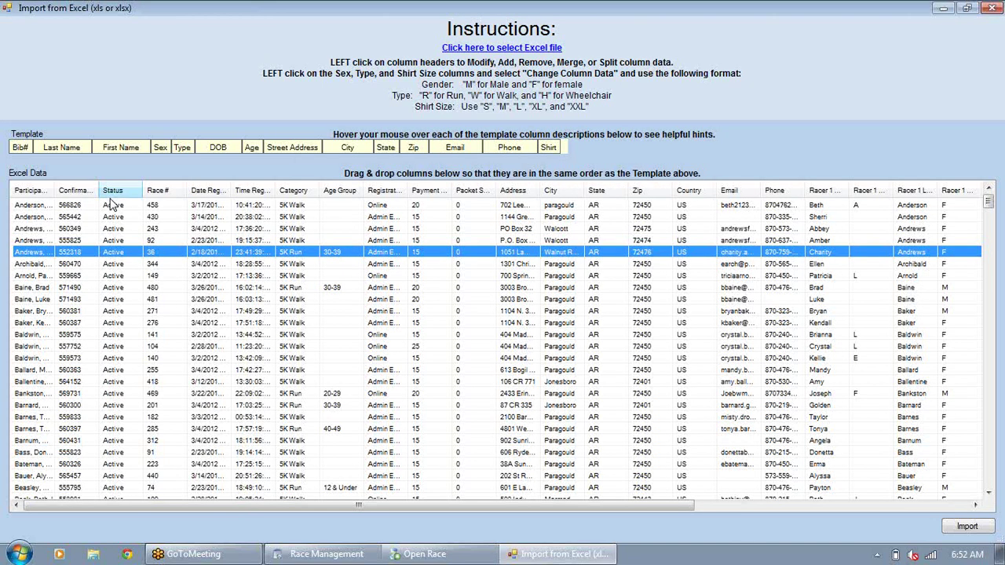
{"action": "left_click_drag", "start_coordinate": [149, 407], "coordinate": [217, 514]}
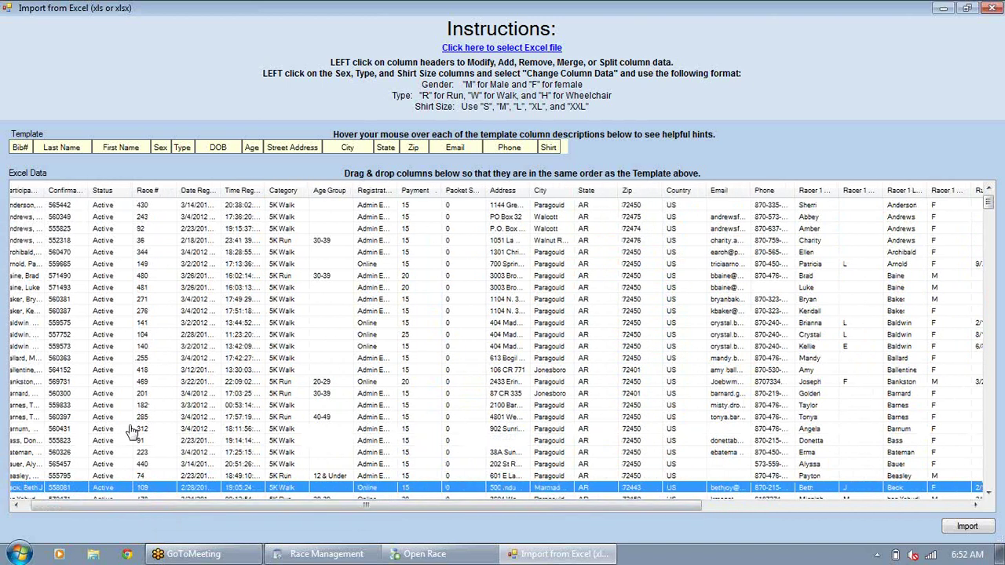
{"action": "left_click_drag", "start_coordinate": [134, 429], "coordinate": [125, 394]}
{"action": "left_click", "coordinate": [97, 478]}
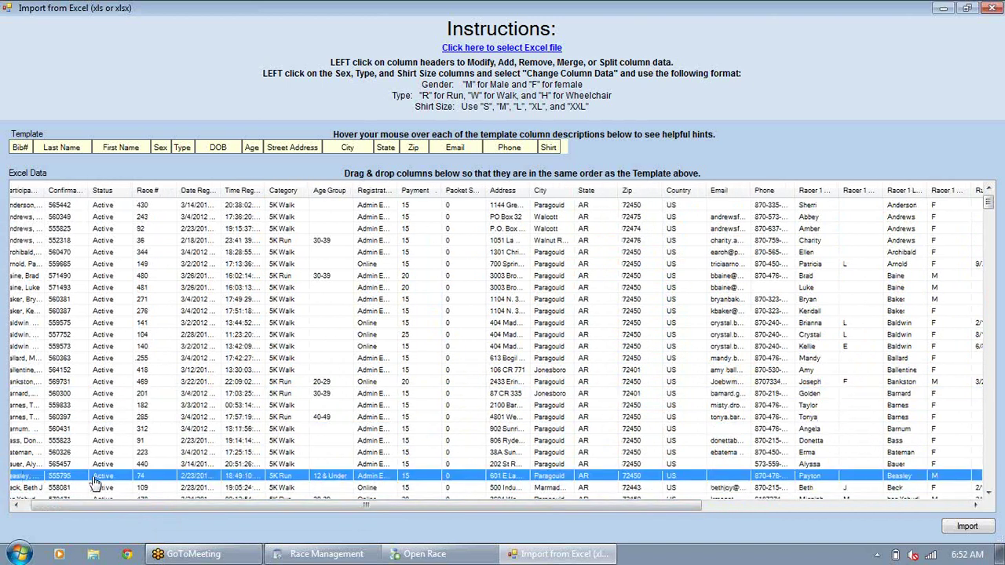
{"action": "left_click", "coordinate": [22, 505]}
{"action": "left_click", "coordinate": [31, 217]}
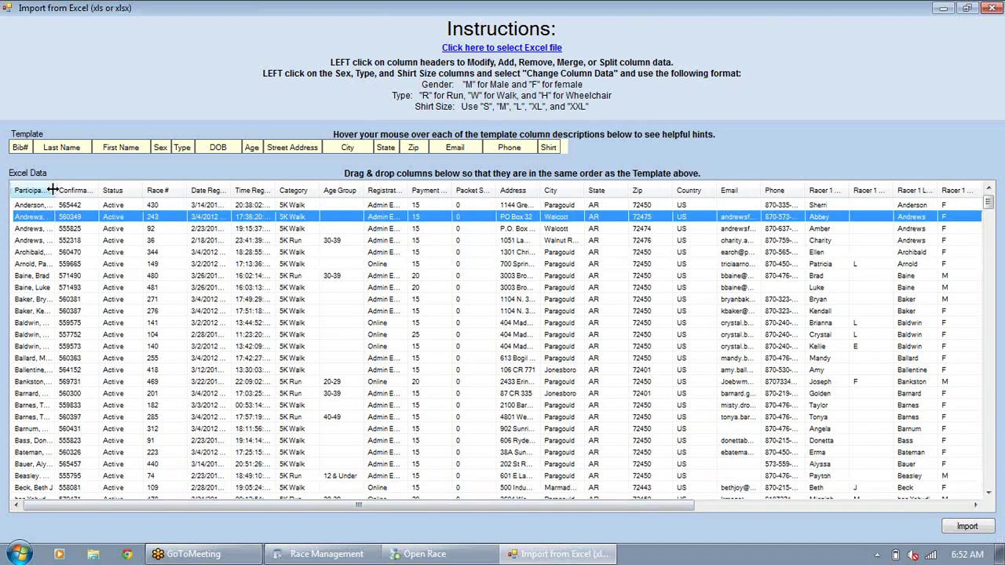
{"action": "left_click_drag", "start_coordinate": [52, 190], "coordinate": [97, 191]}
{"action": "left_click", "coordinate": [100, 205]}
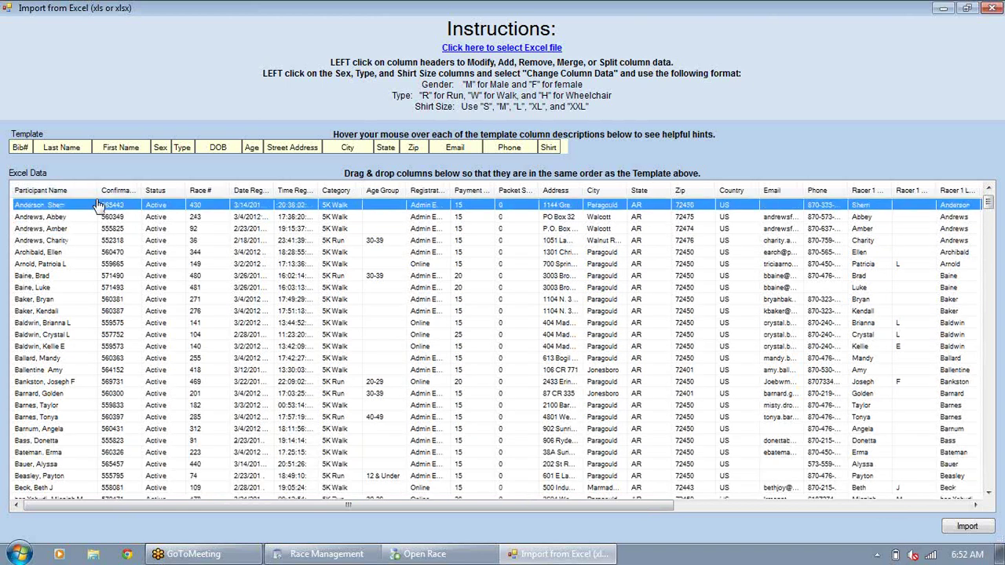
Step: Split Participant Name at the comma into last-name and first-name columns, then resize the first
{"action": "left_click", "coordinate": [47, 190]}
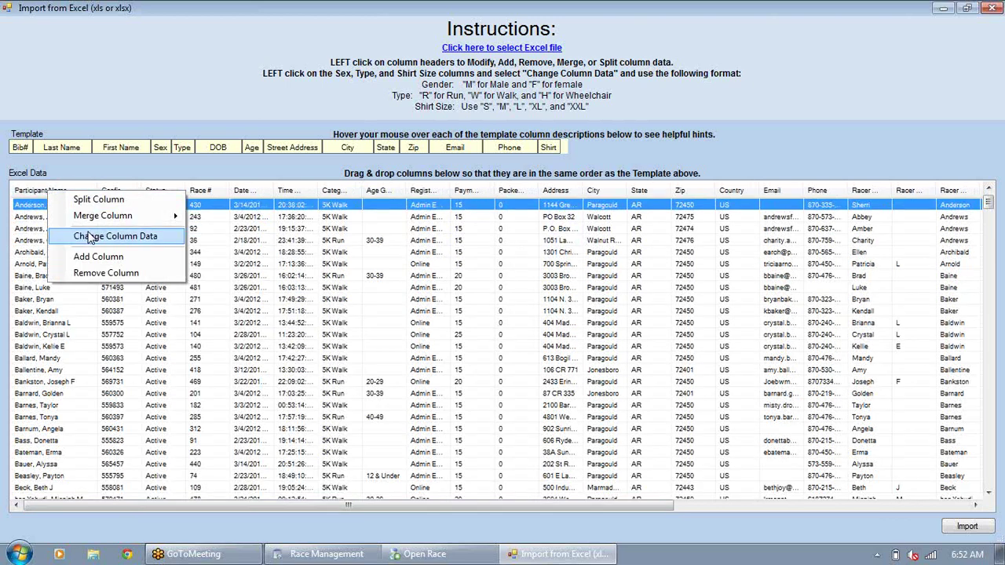
{"action": "left_click", "coordinate": [110, 201]}
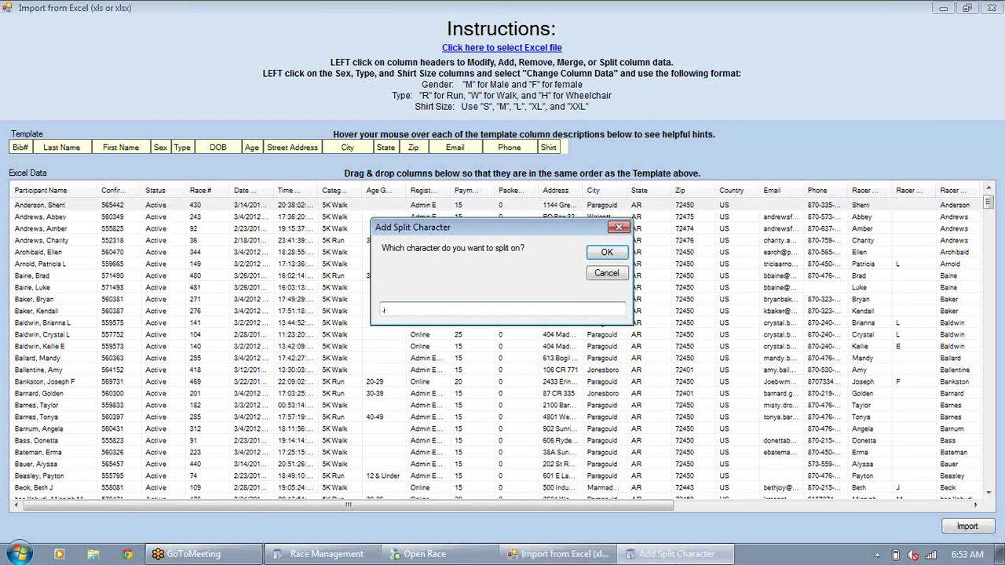
{"action": "left_click", "coordinate": [610, 253]}
{"action": "left_click", "coordinate": [605, 256]}
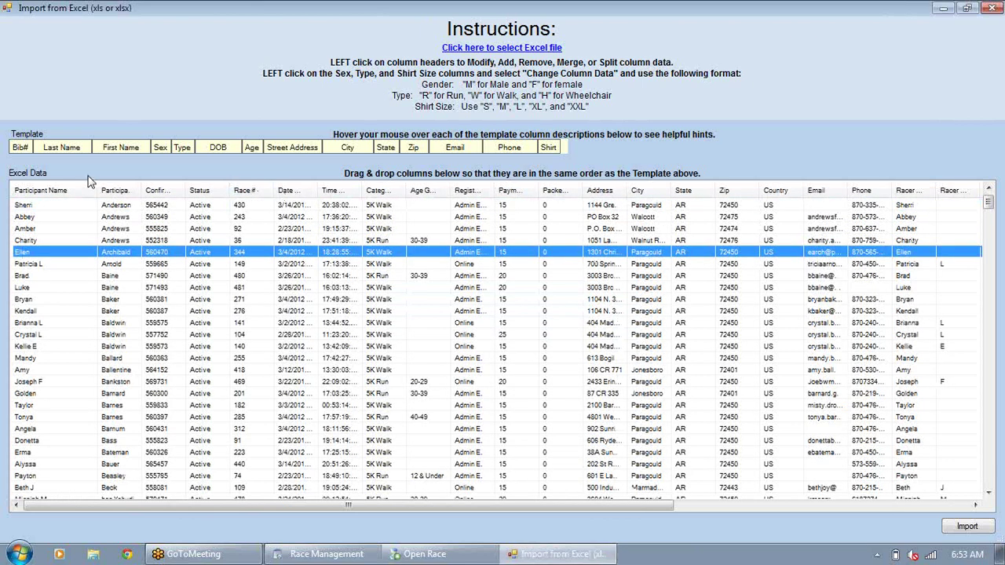
{"action": "left_click_drag", "start_coordinate": [95, 189], "coordinate": [11, 197]}
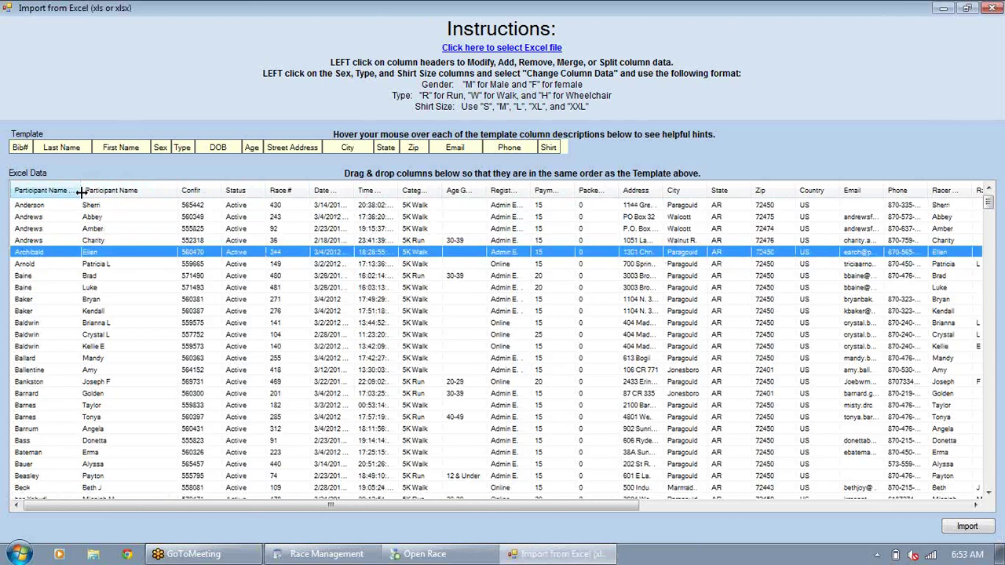
Step: Move Race # to the far left and narrow it and both name columns
{"action": "left_click_drag", "start_coordinate": [81, 193], "coordinate": [65, 192]}
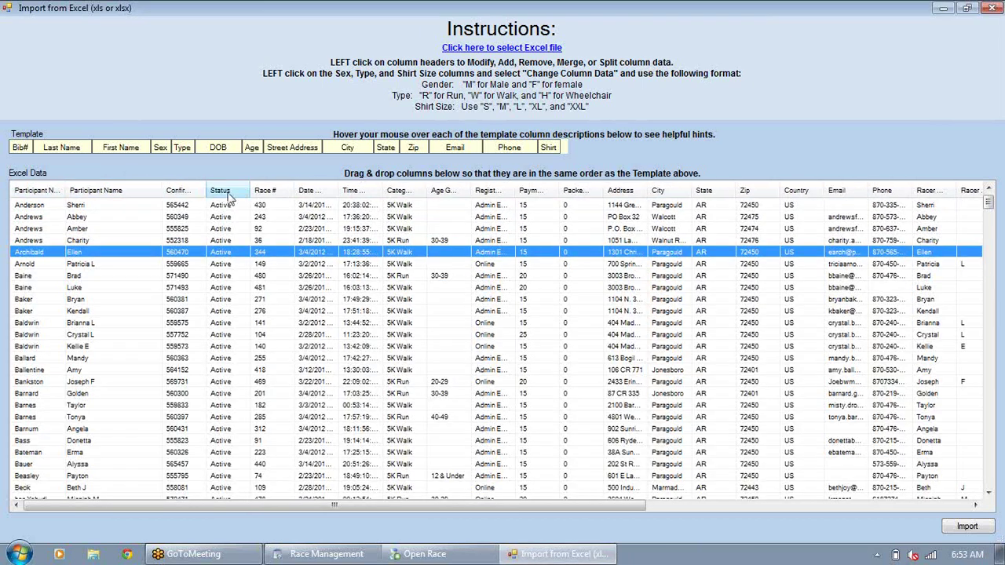
{"action": "left_click_drag", "start_coordinate": [265, 191], "coordinate": [25, 219]}
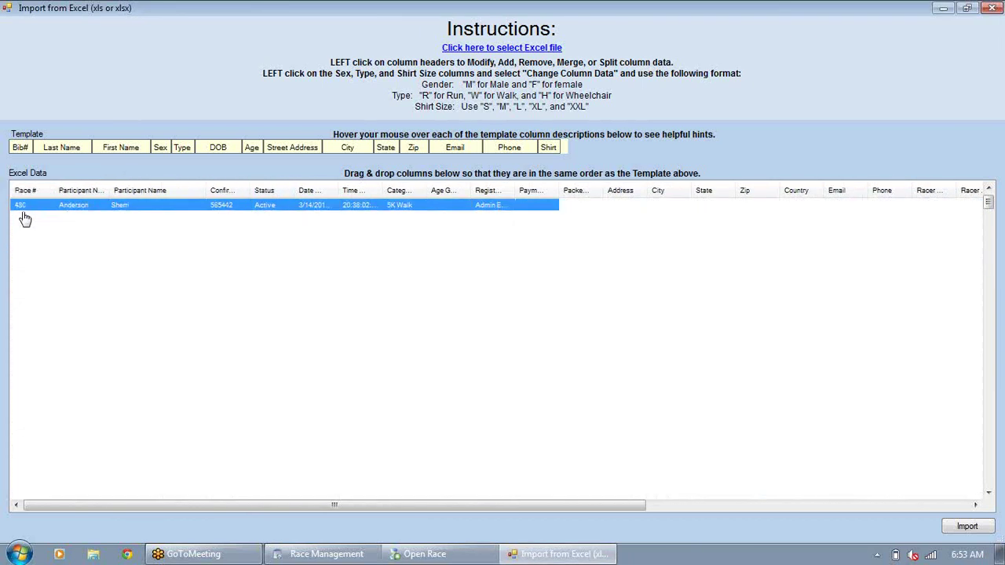
{"action": "left_click_drag", "start_coordinate": [56, 191], "coordinate": [97, 190]}
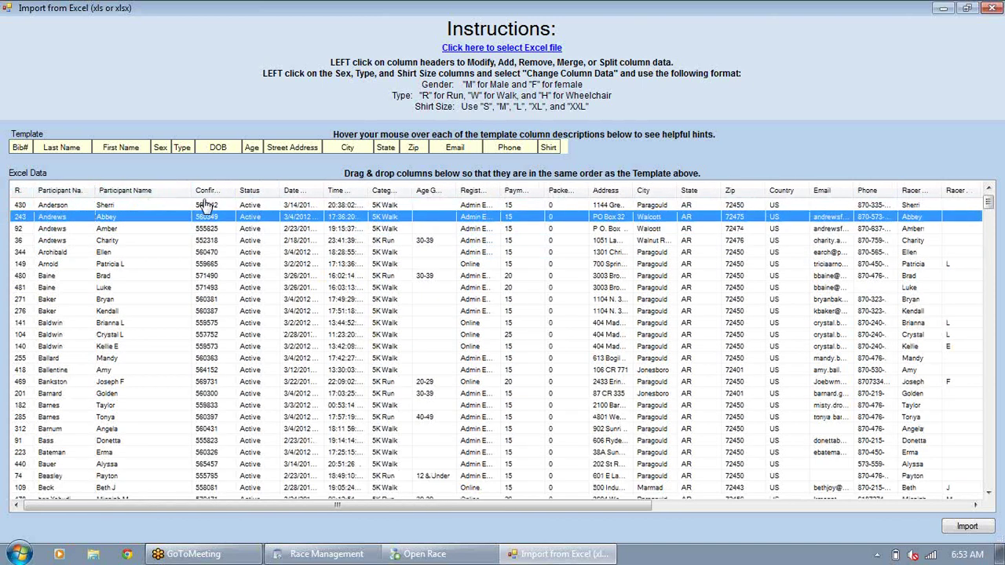
{"action": "left_click_drag", "start_coordinate": [194, 191], "coordinate": [154, 190]}
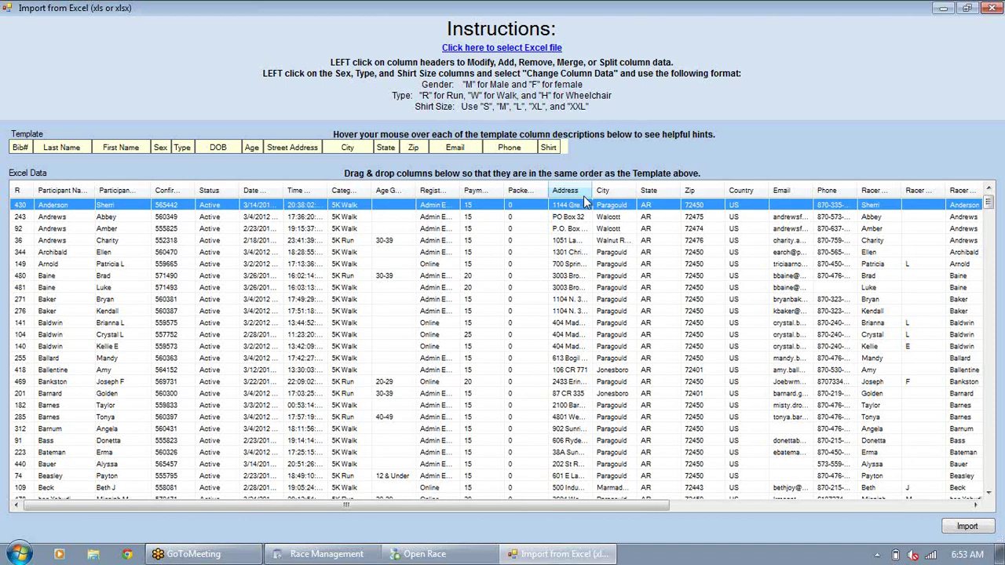
Step: Remove the date, Time Registered and Status columns
{"action": "left_click", "coordinate": [280, 192]}
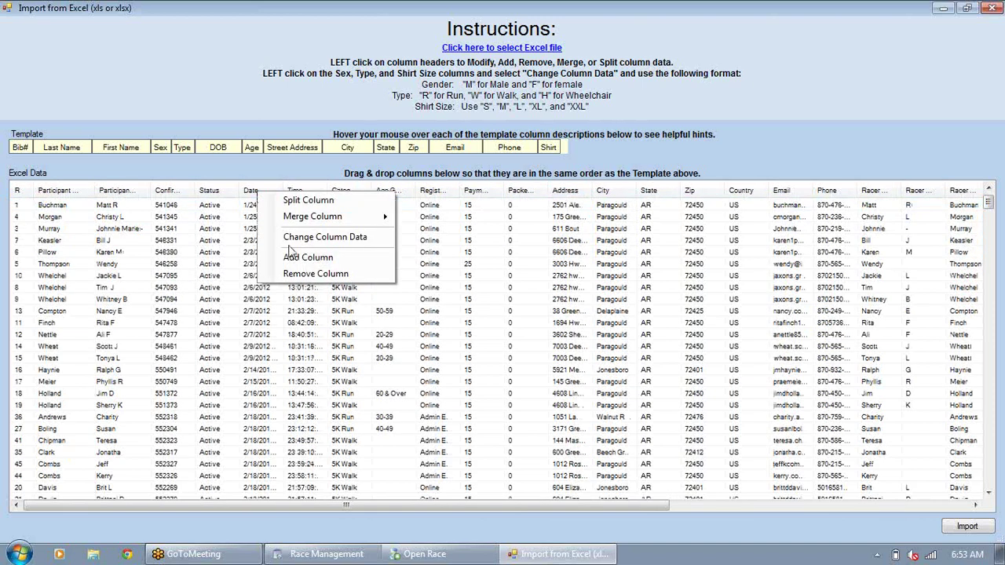
{"action": "left_click", "coordinate": [299, 275]}
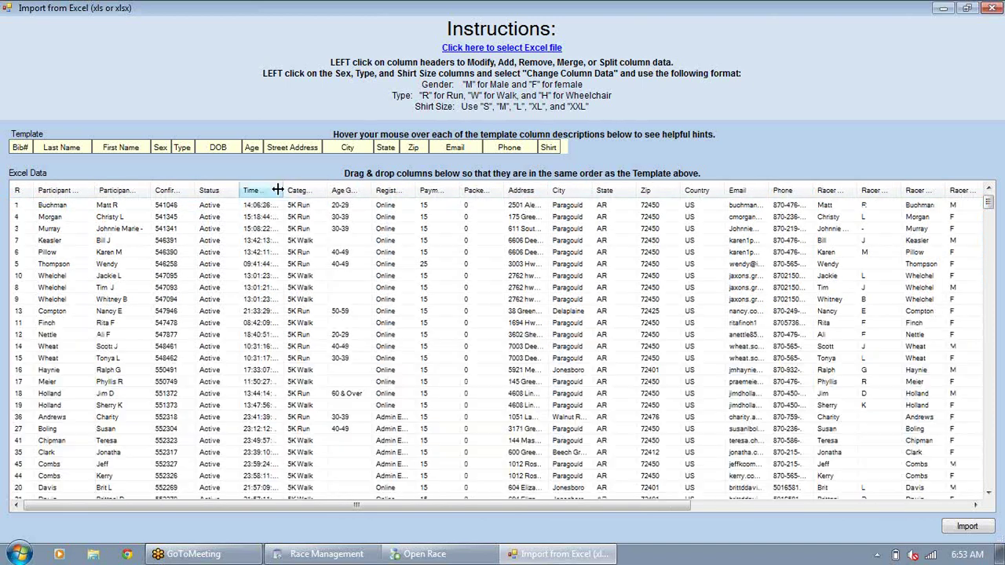
{"action": "left_click_drag", "start_coordinate": [278, 190], "coordinate": [307, 190]}
{"action": "left_click", "coordinate": [271, 191]}
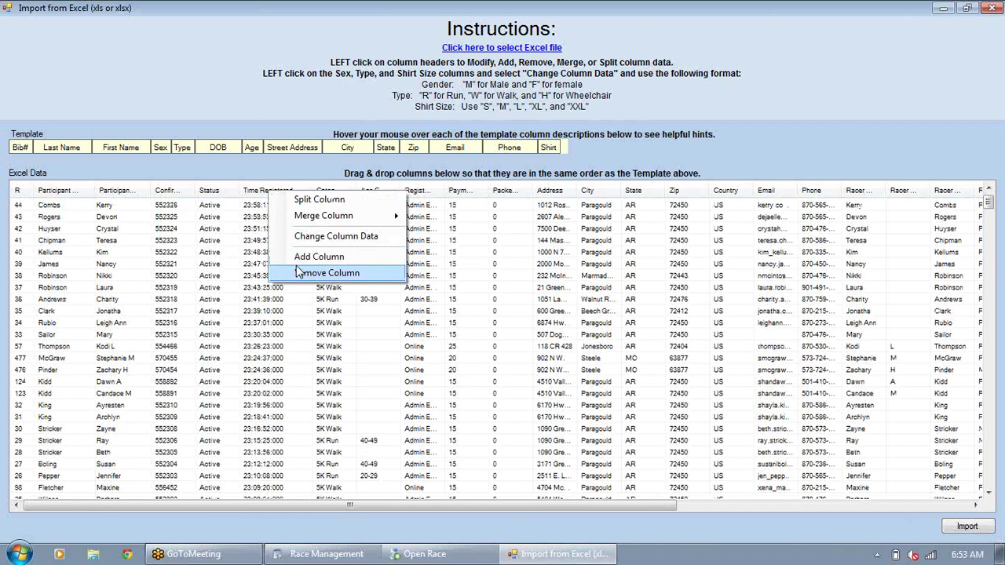
{"action": "left_click", "coordinate": [299, 273]}
{"action": "left_click_drag", "start_coordinate": [280, 190], "coordinate": [292, 189]}
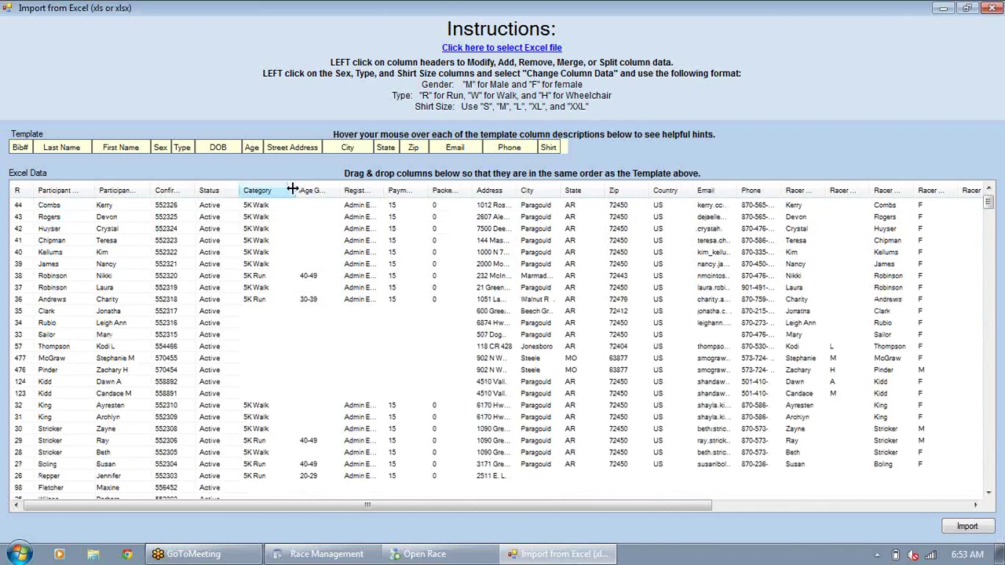
{"action": "left_click", "coordinate": [259, 190]}
{"action": "left_click", "coordinate": [244, 275]}
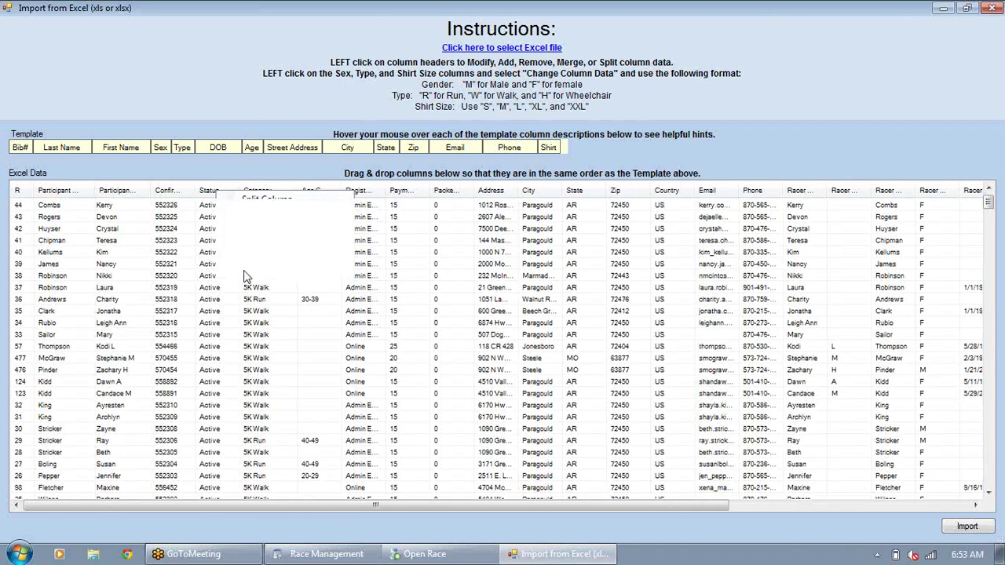
Step: Remove the confirmation, age group, registration, payment and packet columns
{"action": "left_click", "coordinate": [167, 191]}
{"action": "left_click", "coordinate": [196, 274]}
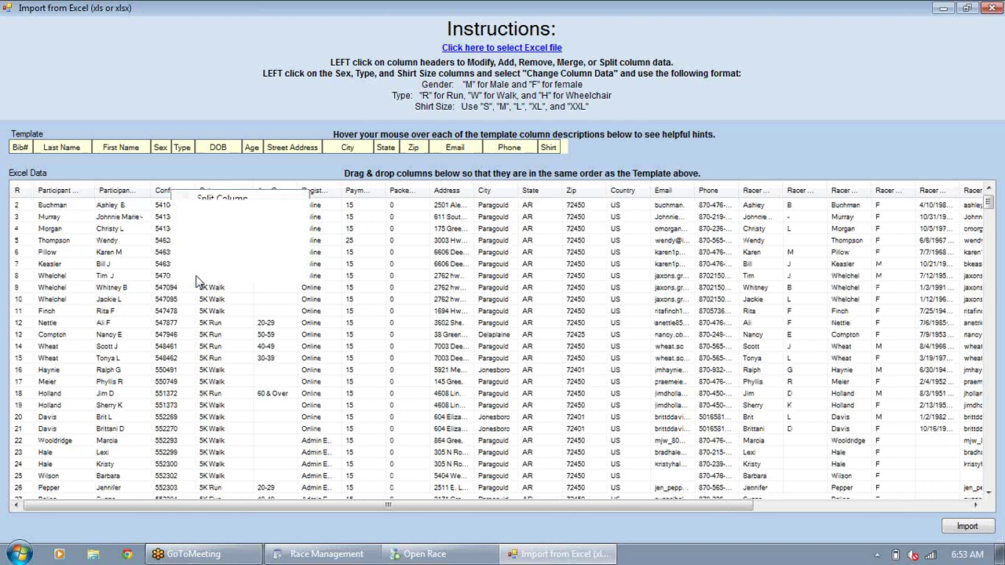
{"action": "left_click", "coordinate": [236, 190]}
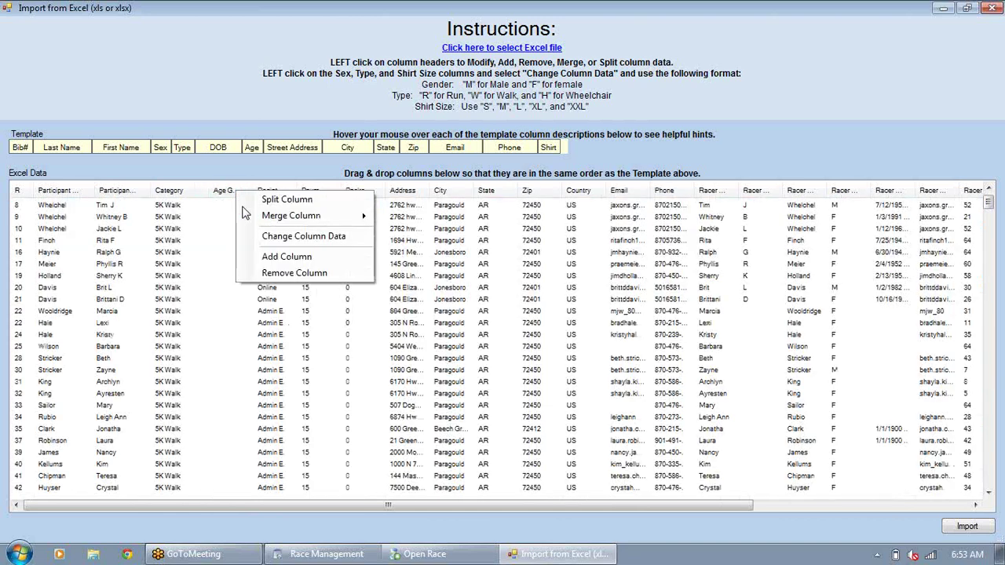
{"action": "left_click", "coordinate": [271, 275]}
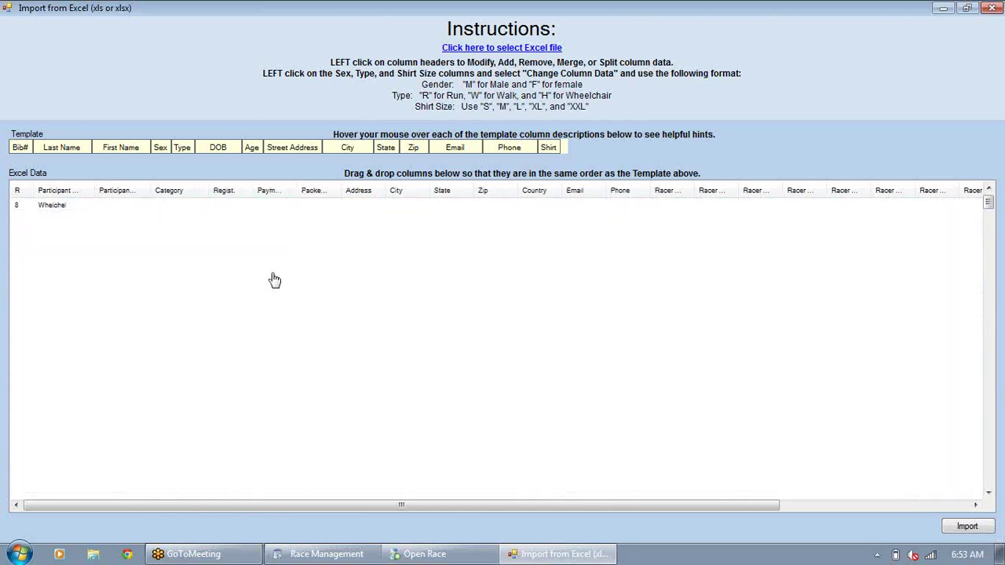
{"action": "left_click", "coordinate": [233, 192]}
{"action": "left_click", "coordinate": [264, 271]}
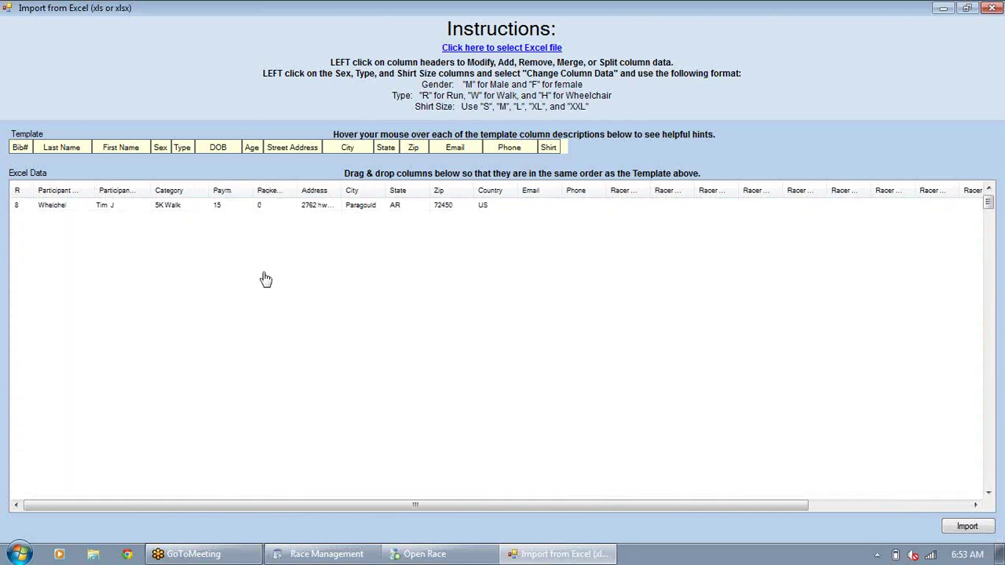
{"action": "left_click", "coordinate": [236, 190]}
{"action": "left_click", "coordinate": [265, 272]}
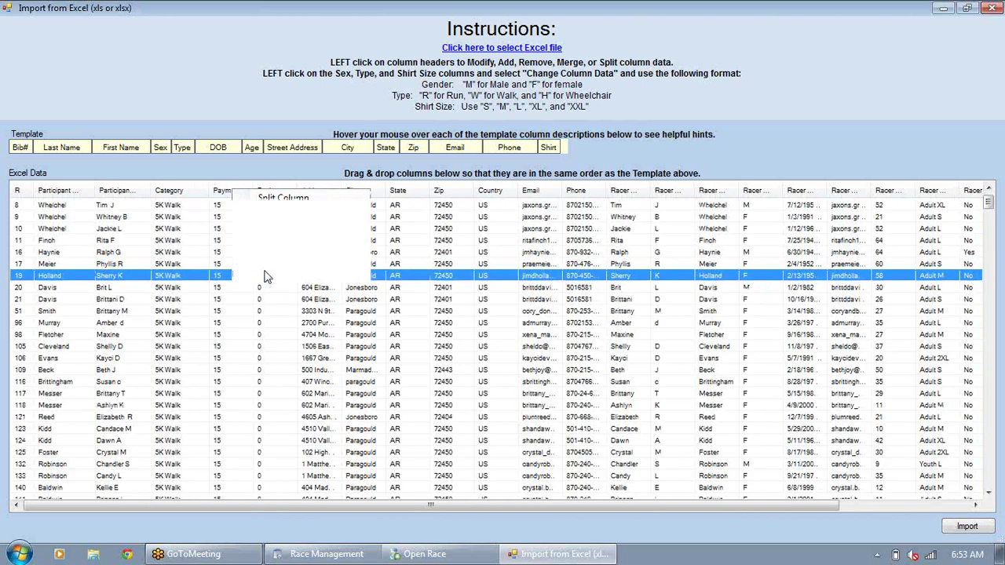
{"action": "left_click", "coordinate": [226, 192]}
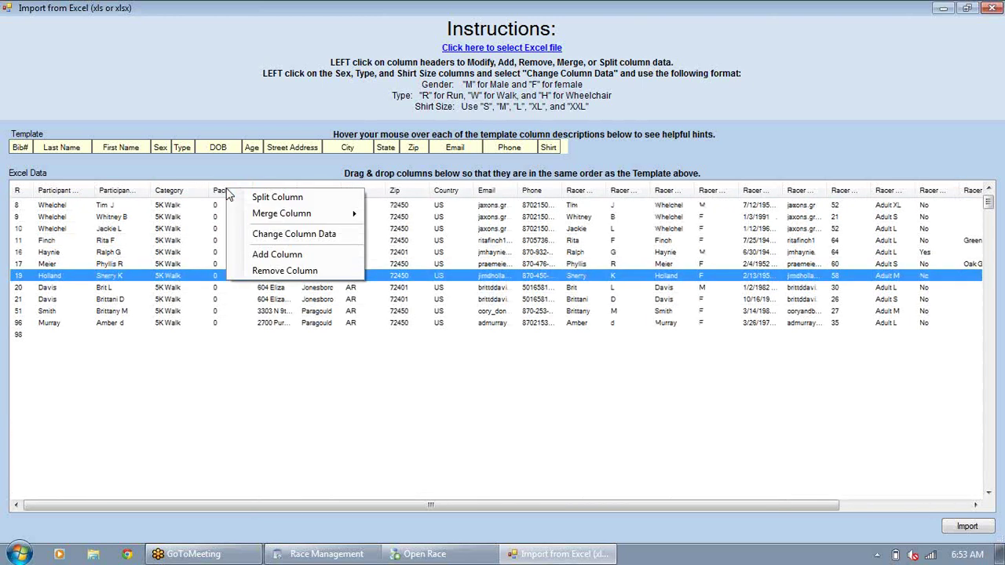
{"action": "left_click", "coordinate": [263, 272]}
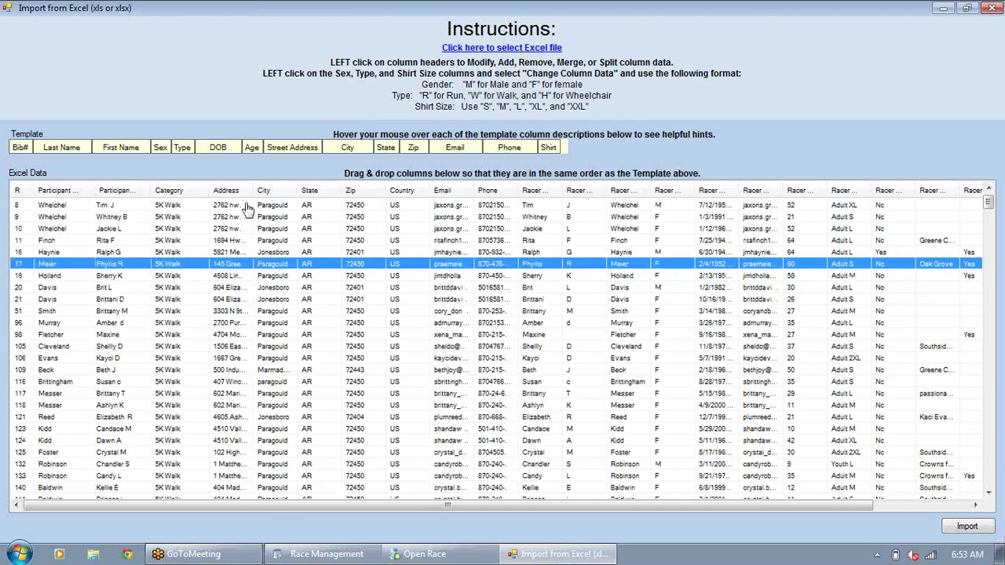
Step: Widen the Address column slightly
{"action": "left_click", "coordinate": [170, 313]}
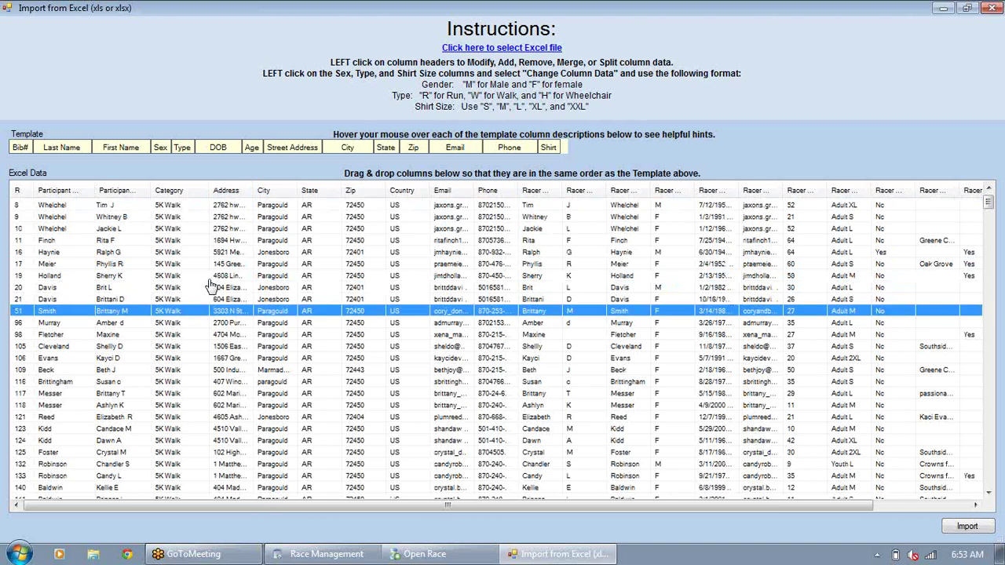
{"action": "left_click", "coordinate": [209, 279]}
{"action": "left_click", "coordinate": [240, 228]}
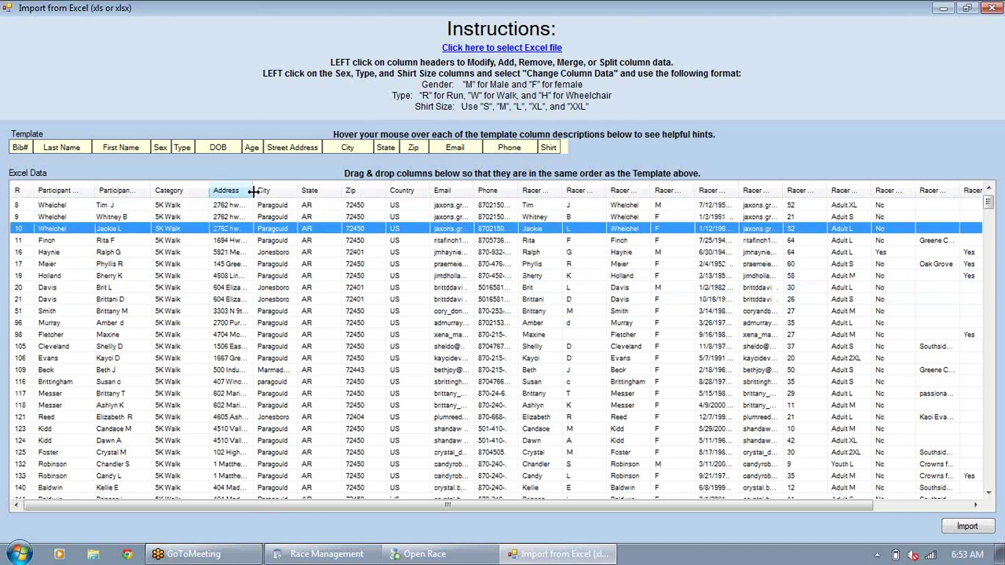
{"action": "left_click_drag", "start_coordinate": [254, 191], "coordinate": [261, 191]}
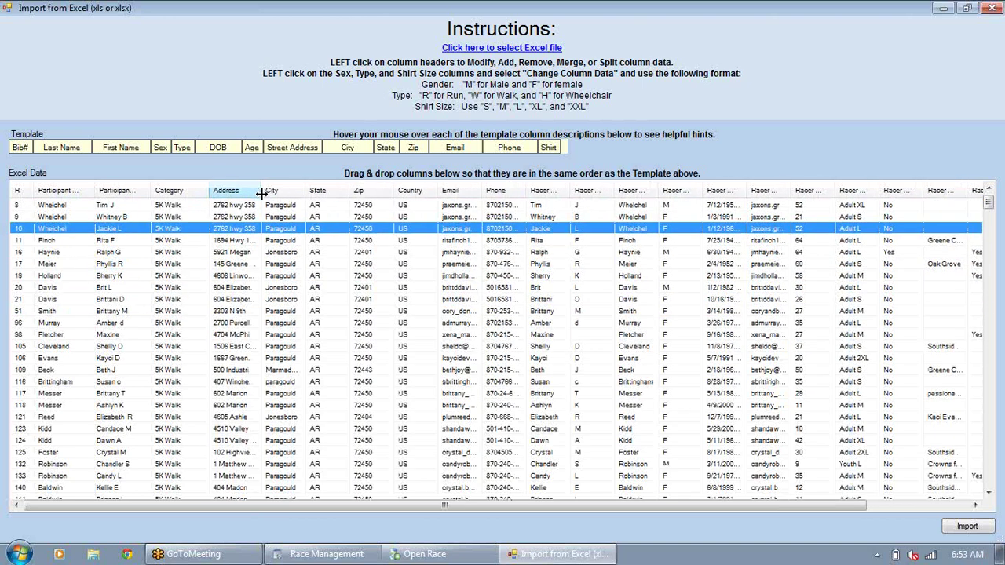
{"action": "left_click", "coordinate": [182, 198]}
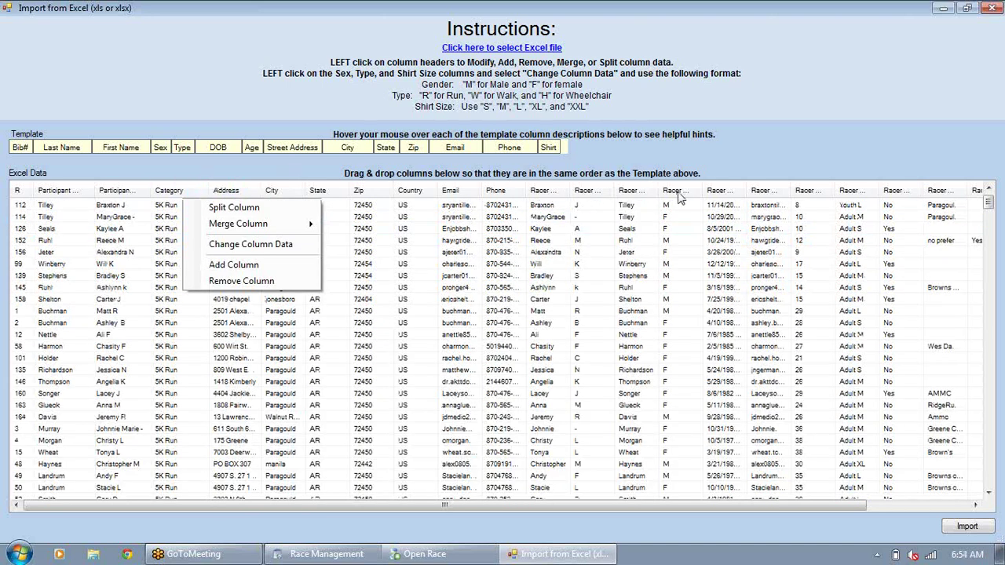
Step: Move the racer gender, birth date and age columns beside the names, then widen City
{"action": "mouse_move", "coordinate": [680, 198]}
{"action": "left_mouse_down"}
{"action": "mouse_move", "coordinate": [161, 193]}
{"action": "mouse_move", "coordinate": [269, 191]}
{"action": "mouse_move", "coordinate": [174, 191]}
{"action": "mouse_move", "coordinate": [205, 191]}
{"action": "mouse_move", "coordinate": [196, 191]}
{"action": "left_mouse_up"}
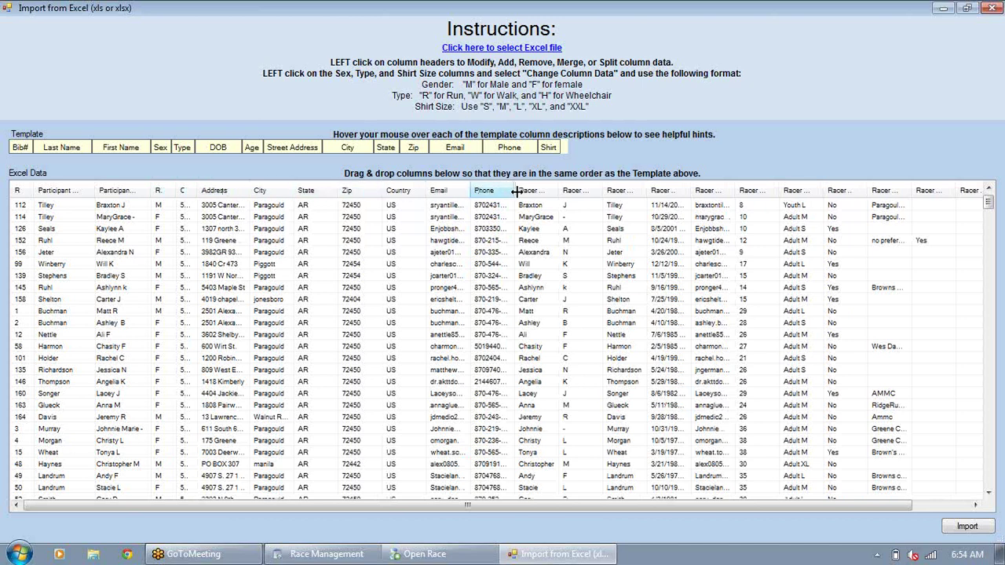
{"action": "double_click", "coordinate": [686, 191]}
{"action": "left_click_drag", "start_coordinate": [691, 191], "coordinate": [210, 198]}
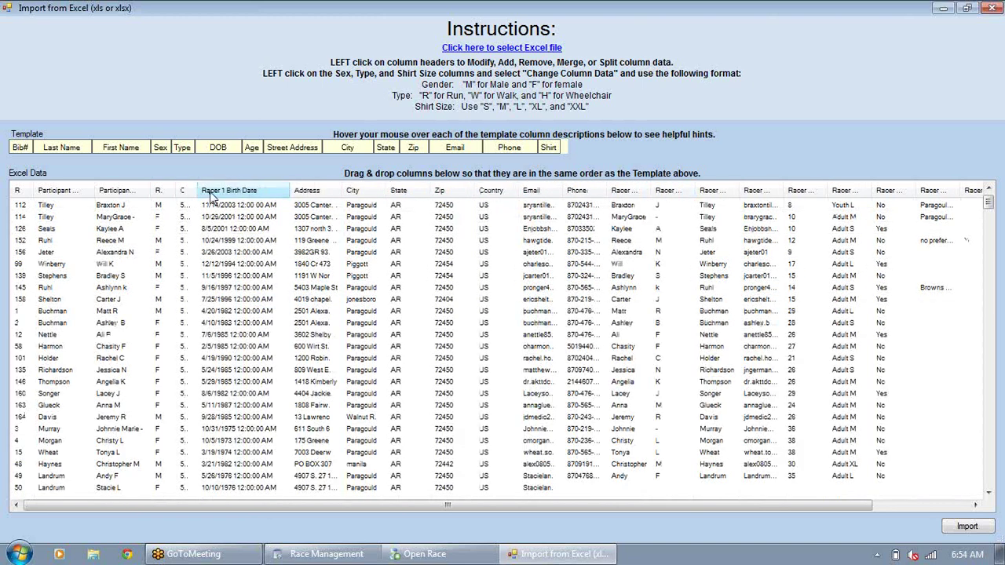
{"action": "left_click_drag", "start_coordinate": [289, 190], "coordinate": [245, 190]}
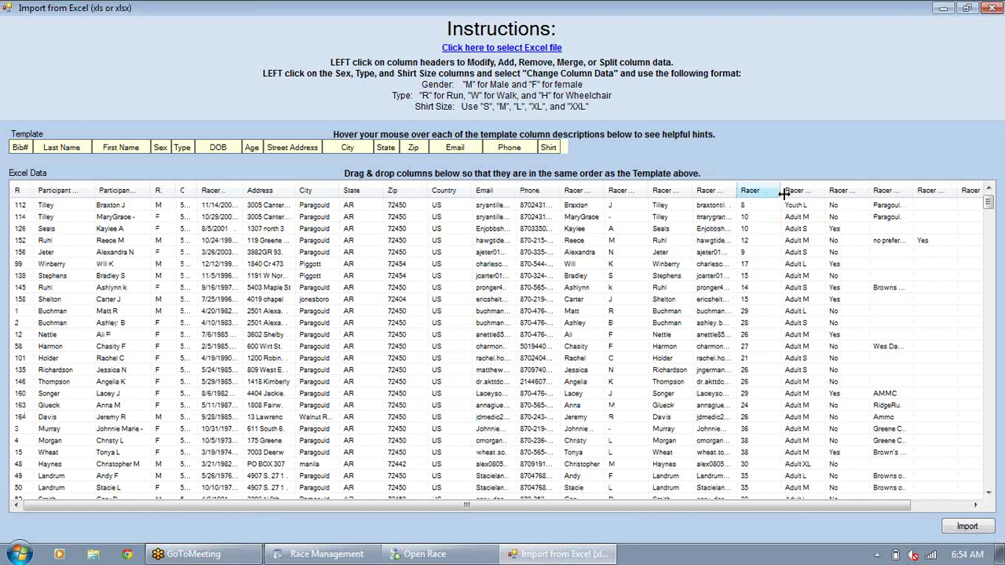
{"action": "left_click_drag", "start_coordinate": [782, 190], "coordinate": [244, 194]}
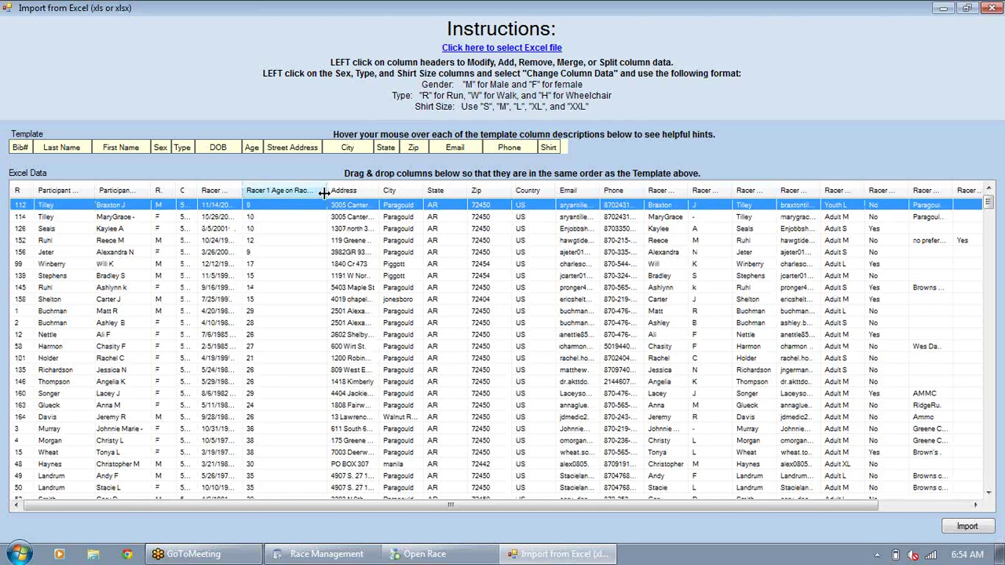
{"action": "left_click_drag", "start_coordinate": [324, 194], "coordinate": [267, 192]}
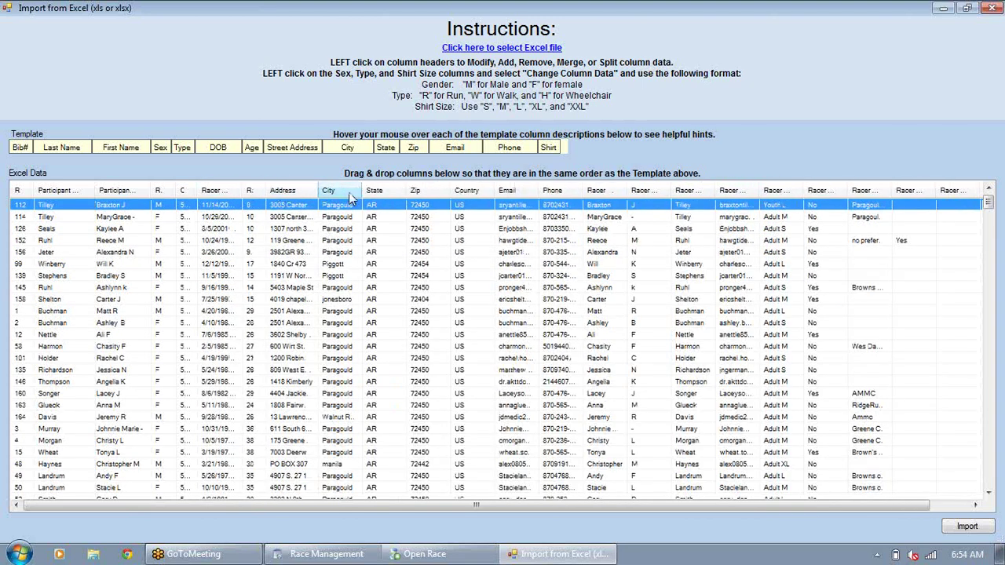
{"action": "left_click_drag", "start_coordinate": [358, 192], "coordinate": [369, 190]}
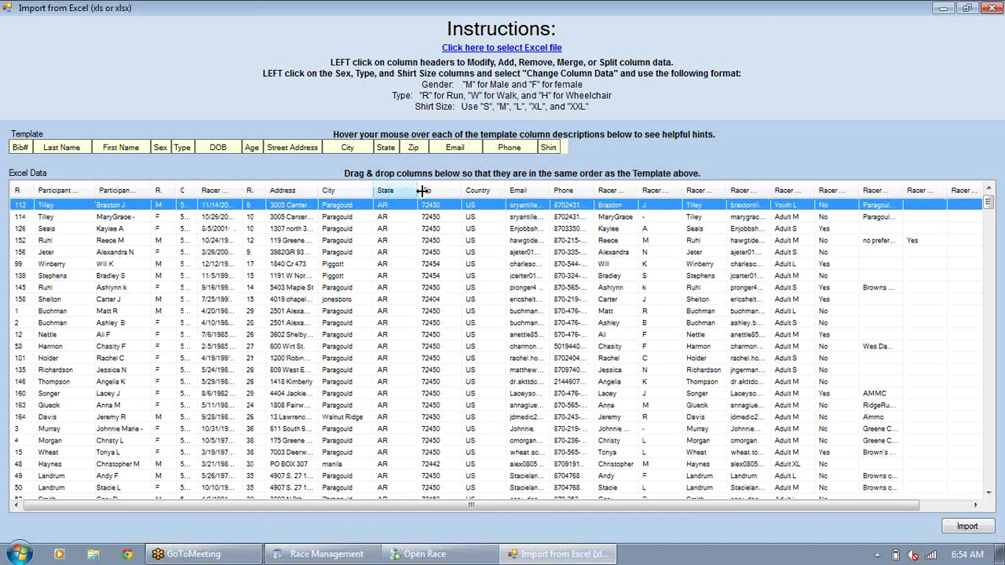
Step: Remove the Country and racer first-name columns
{"action": "left_click", "coordinate": [476, 190]}
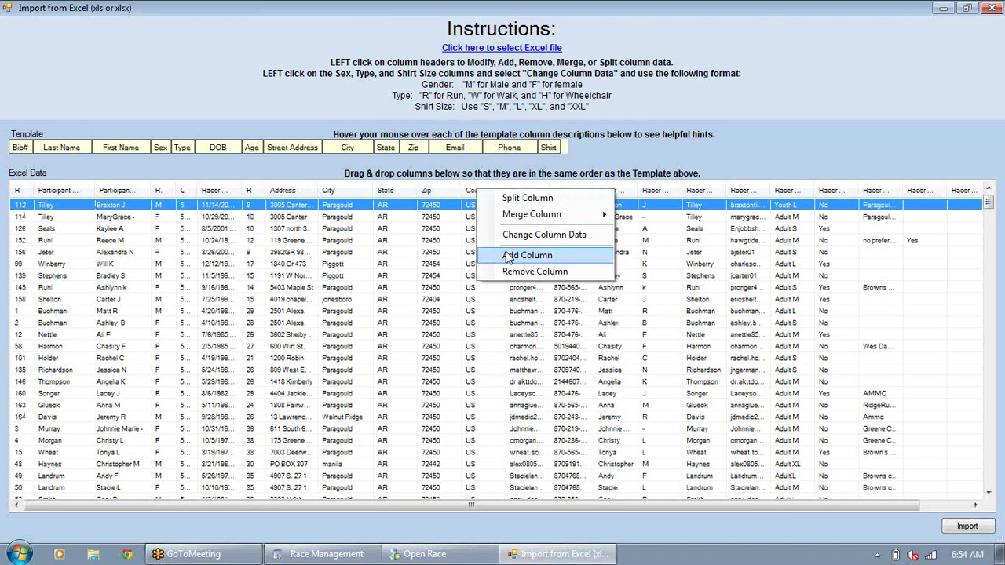
{"action": "left_click", "coordinate": [514, 272]}
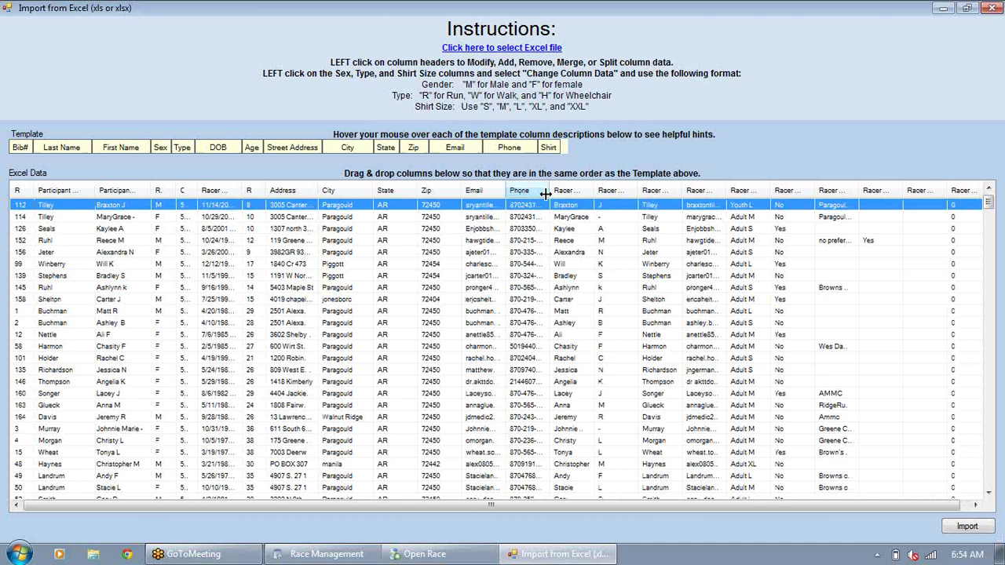
{"action": "left_click_drag", "start_coordinate": [590, 190], "coordinate": [608, 190]}
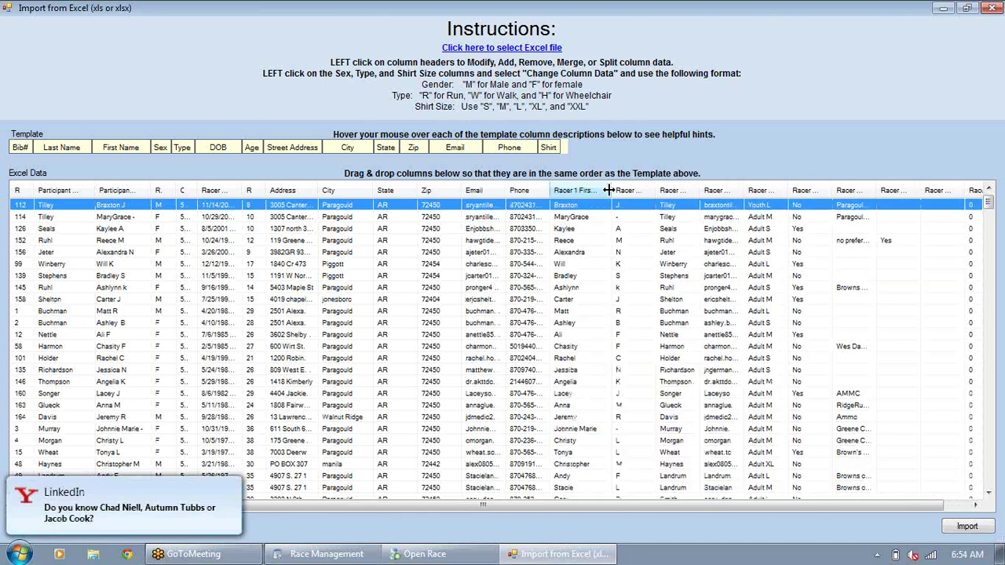
{"action": "left_click", "coordinate": [563, 193]}
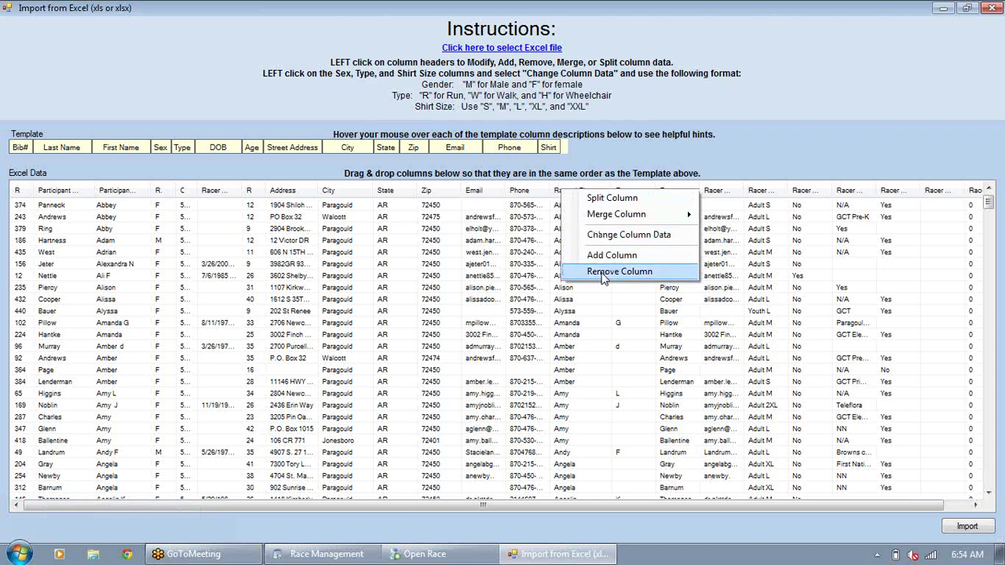
{"action": "left_click", "coordinate": [603, 273]}
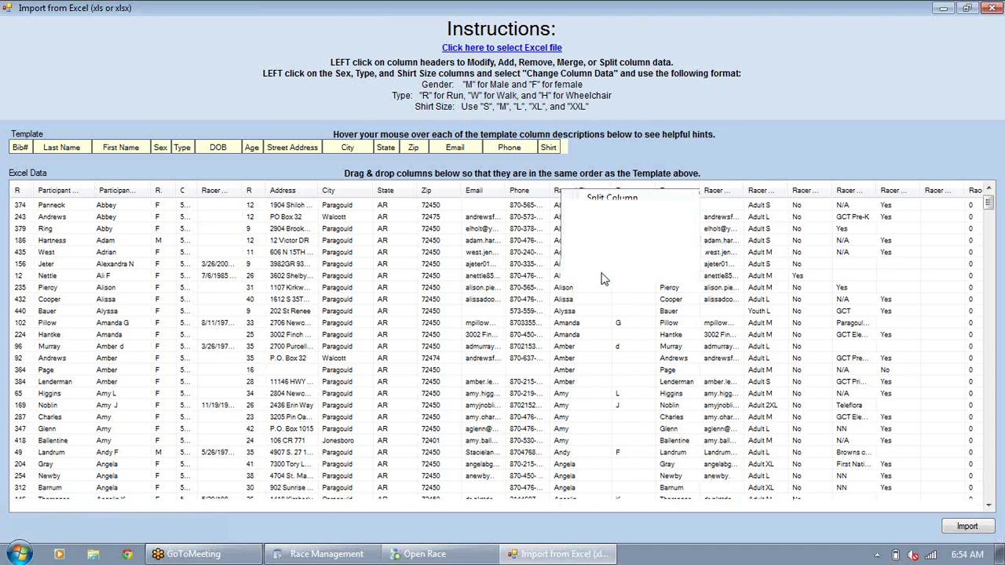
Step: Remove the extra Racer column and the Racer 1 Email column
{"action": "left_click", "coordinate": [573, 191]}
{"action": "left_click", "coordinate": [628, 260]}
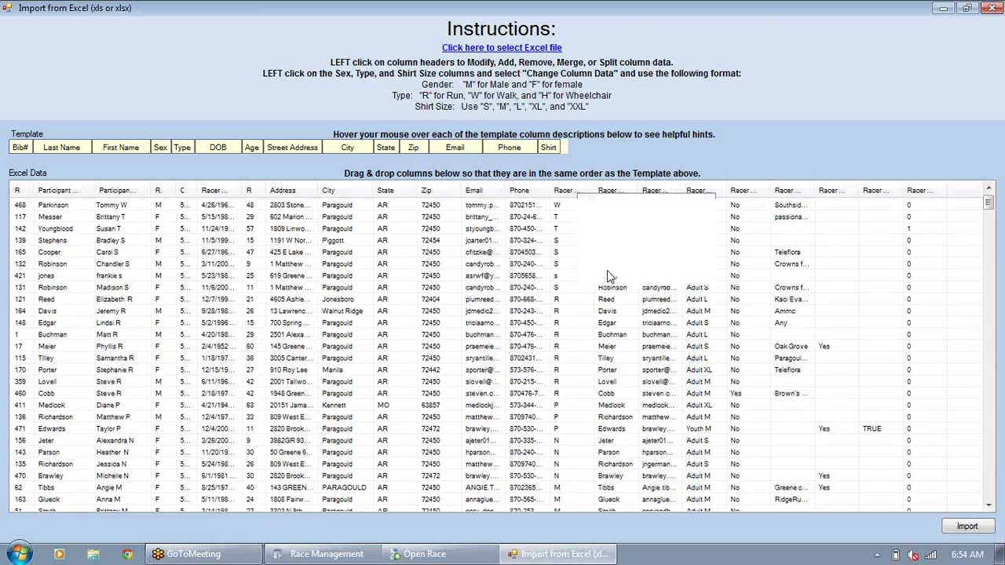
{"action": "left_click", "coordinate": [570, 195]}
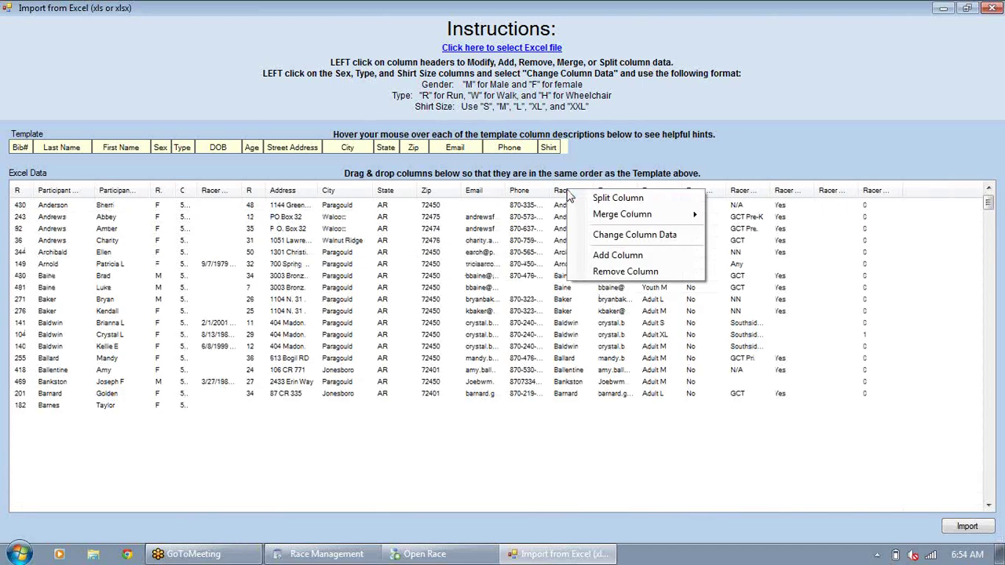
{"action": "left_click", "coordinate": [620, 270]}
{"action": "left_click_drag", "start_coordinate": [589, 191], "coordinate": [664, 193]}
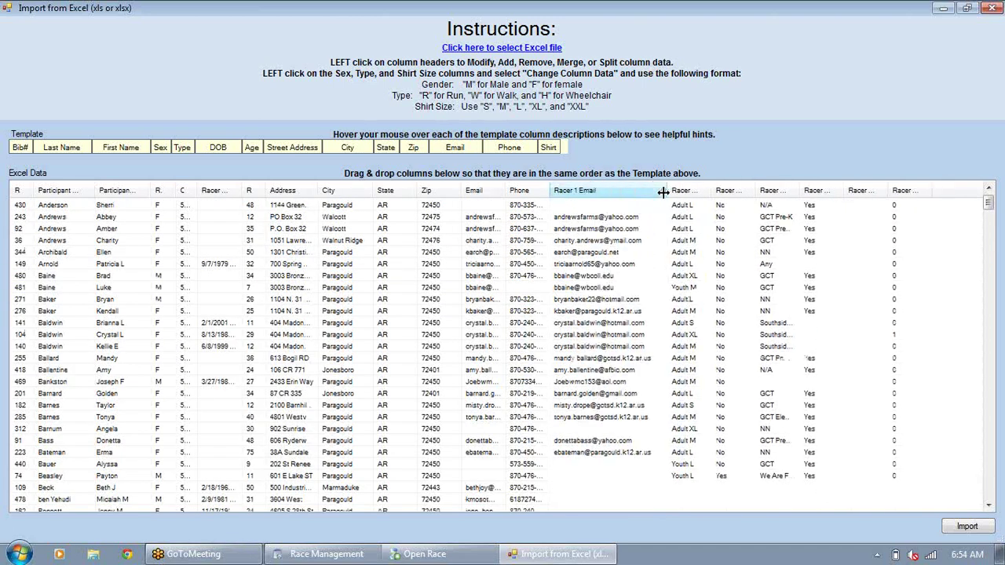
{"action": "left_click", "coordinate": [589, 195]}
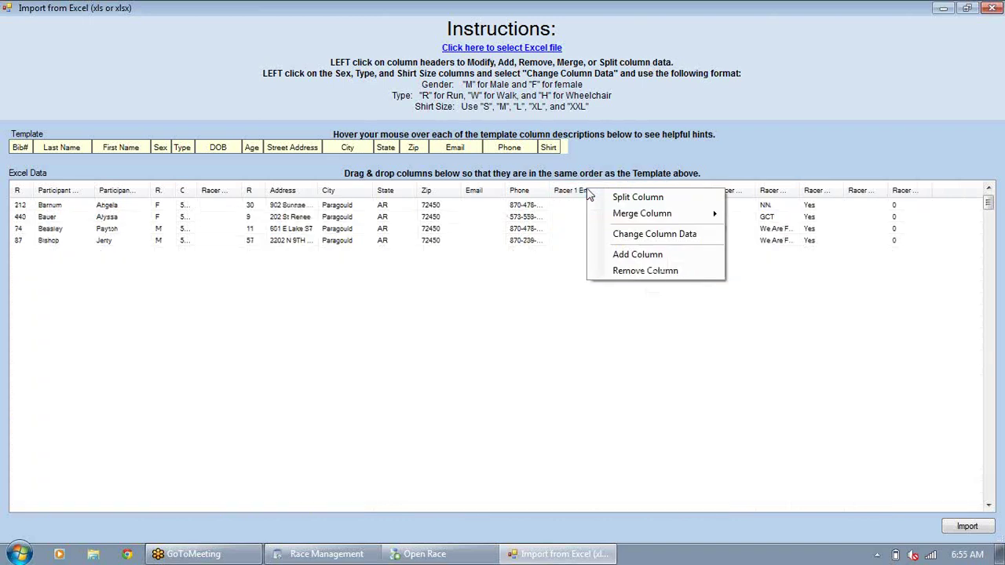
{"action": "left_click", "coordinate": [630, 272]}
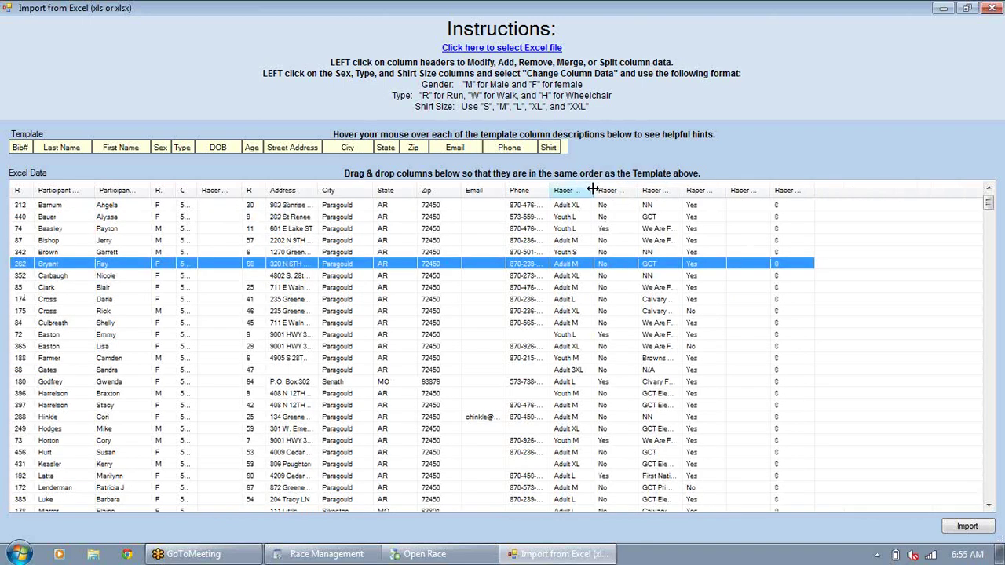
{"action": "left_click", "coordinate": [428, 208]}
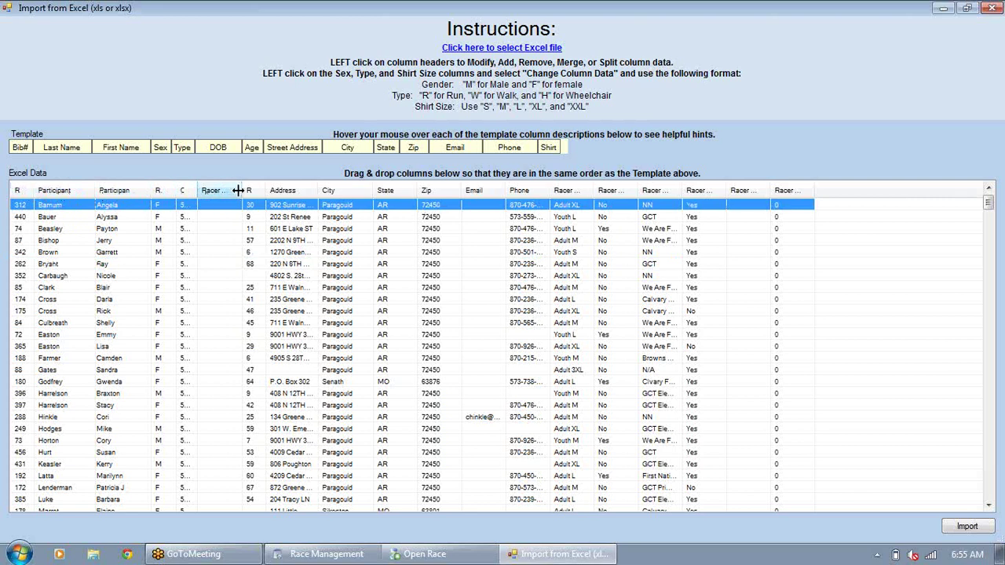
{"action": "left_click_drag", "start_coordinate": [249, 190], "coordinate": [252, 190]}
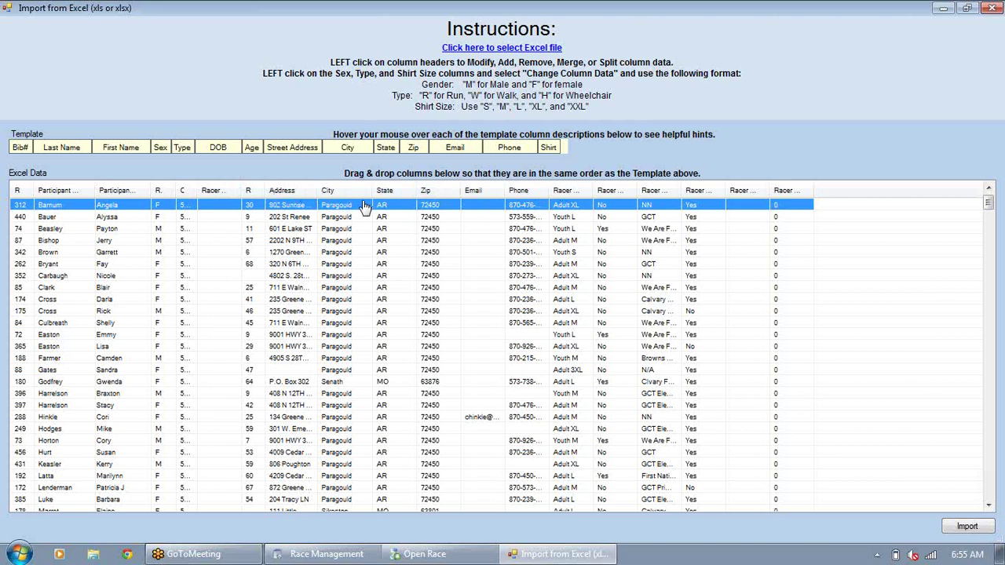
Step: Review participant rows, then recode Adult 2XL shirt sizes to XXL
{"action": "key", "text": "Down"}
{"action": "key", "text": "Down"}
{"action": "key", "text": "Down"}
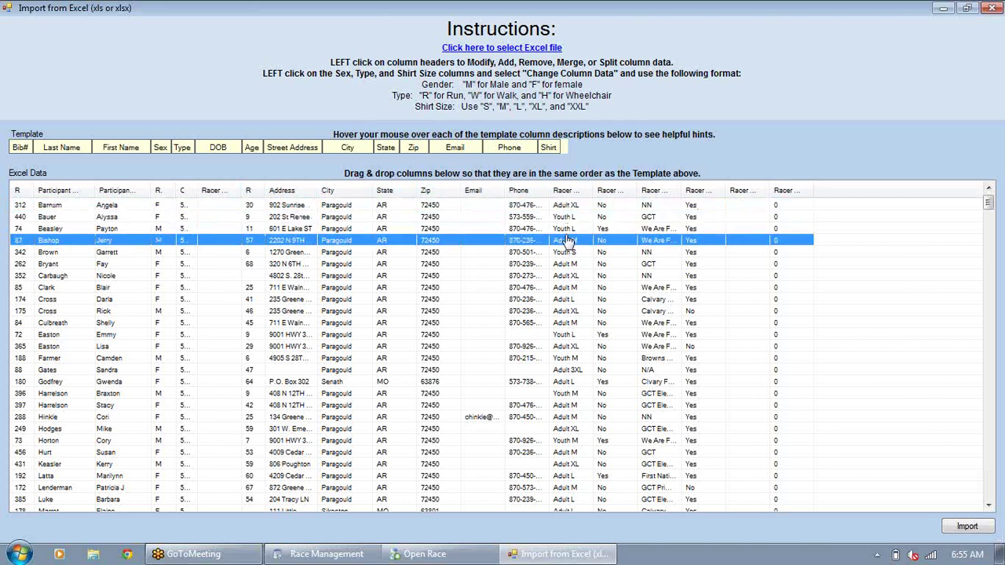
{"action": "left_click", "coordinate": [566, 339]}
{"action": "left_click", "coordinate": [568, 230]}
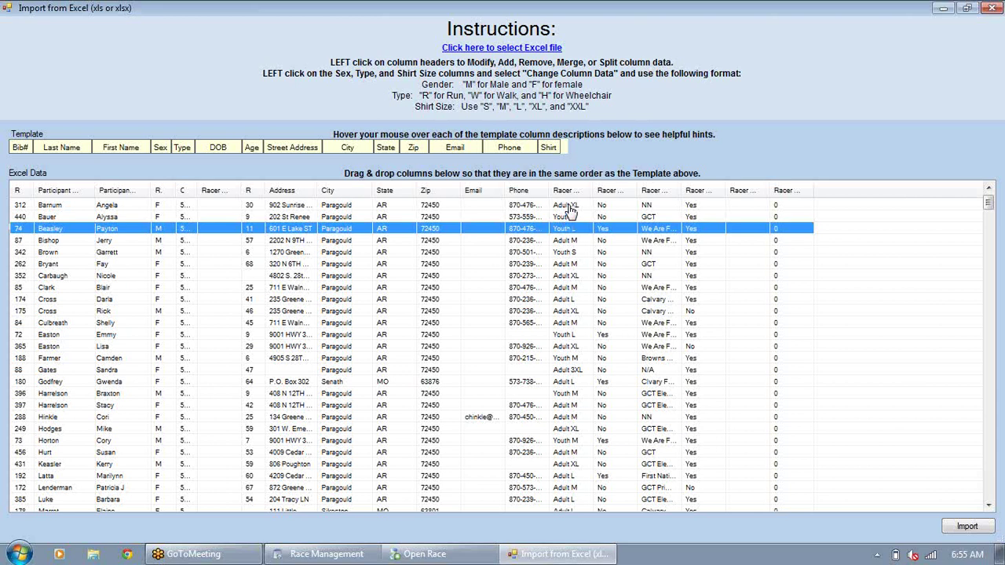
{"action": "left_click", "coordinate": [569, 207]}
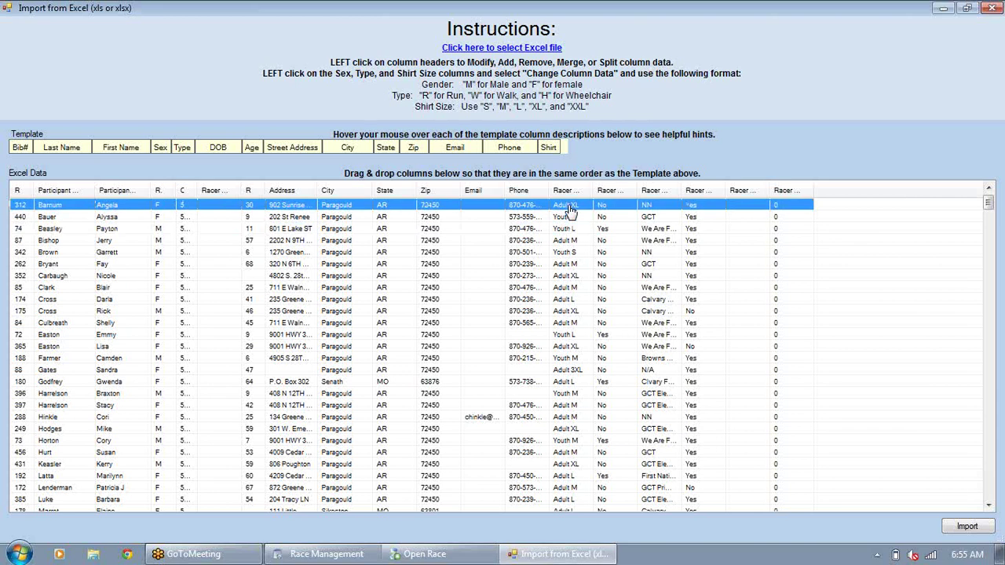
{"action": "left_click", "coordinate": [567, 191]}
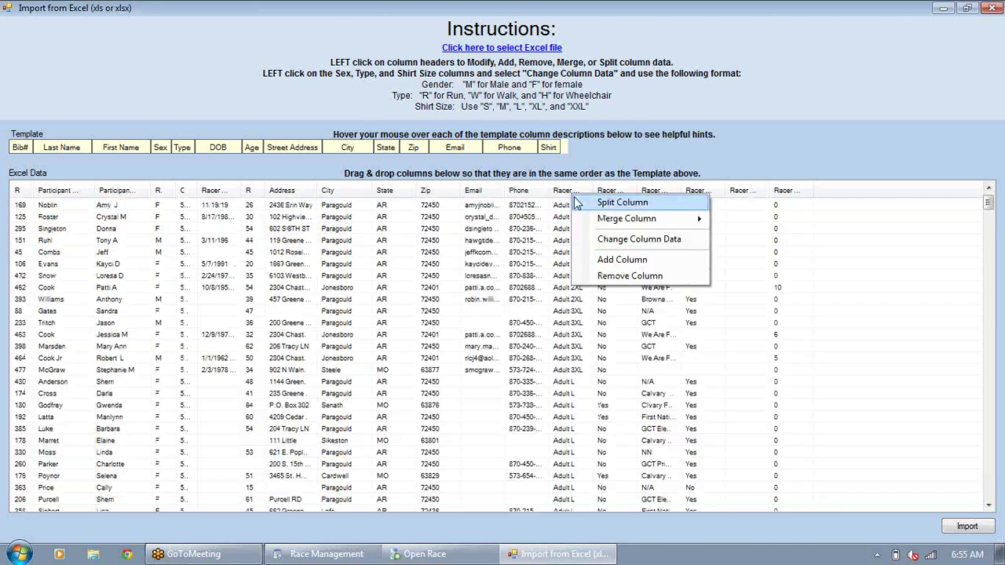
{"action": "left_click", "coordinate": [607, 244]}
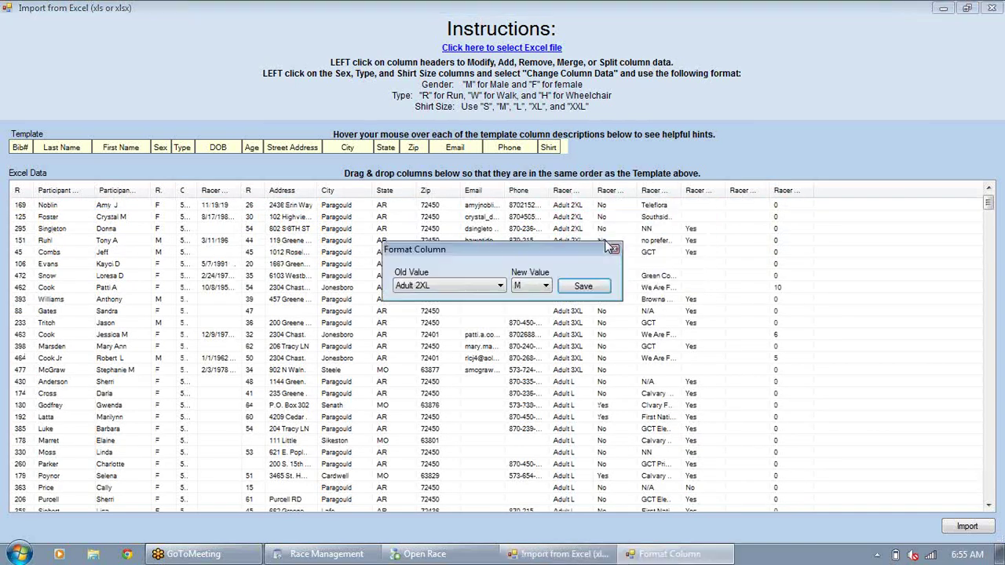
{"action": "left_click", "coordinate": [467, 283]}
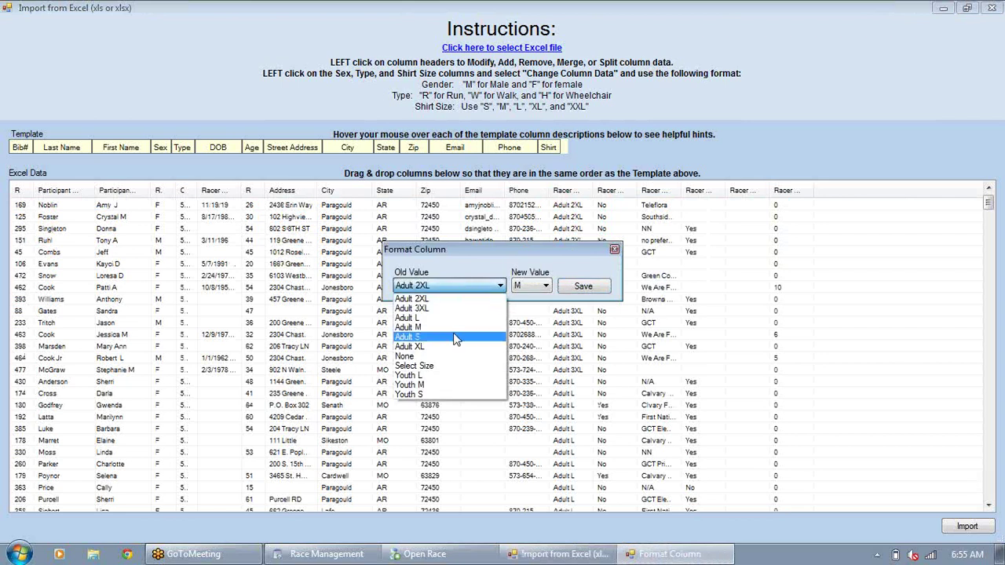
{"action": "left_click", "coordinate": [438, 299]}
{"action": "left_click", "coordinate": [532, 286]}
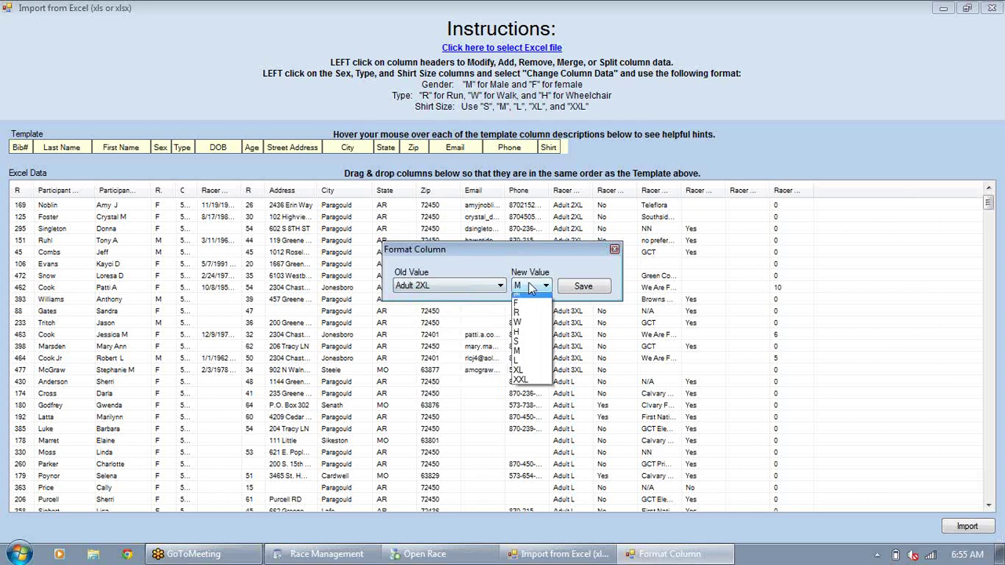
{"action": "left_click", "coordinate": [521, 385]}
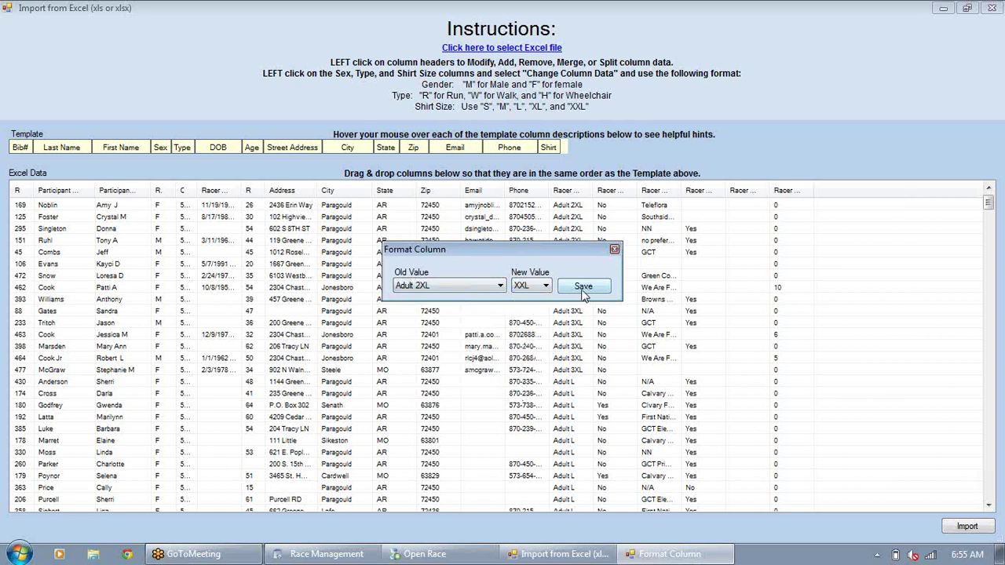
{"action": "left_click", "coordinate": [583, 287]}
Step: Recode Youth S shirt sizes to S and Adult 3XL to XXL
{"action": "left_click", "coordinate": [574, 195]}
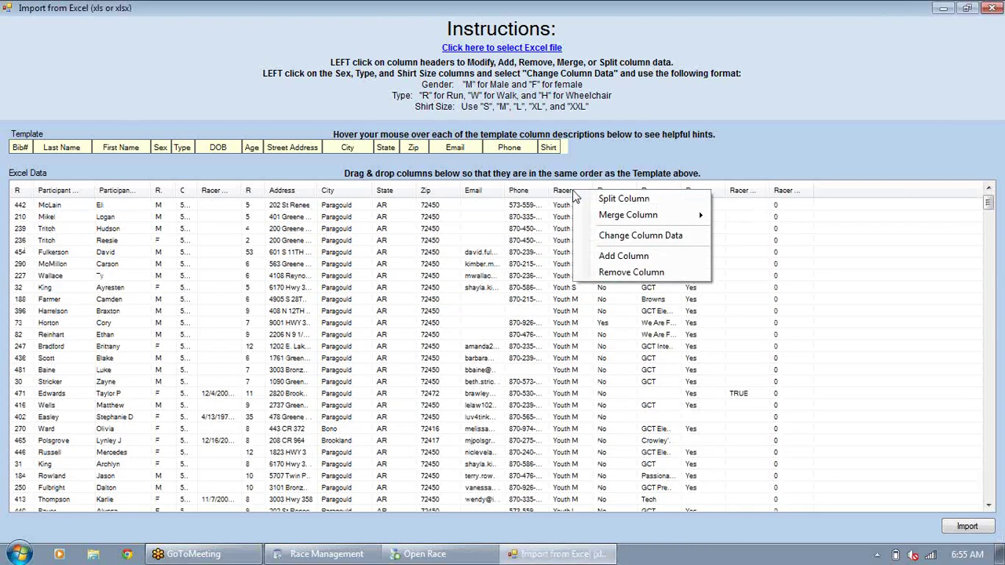
{"action": "left_click", "coordinate": [615, 236]}
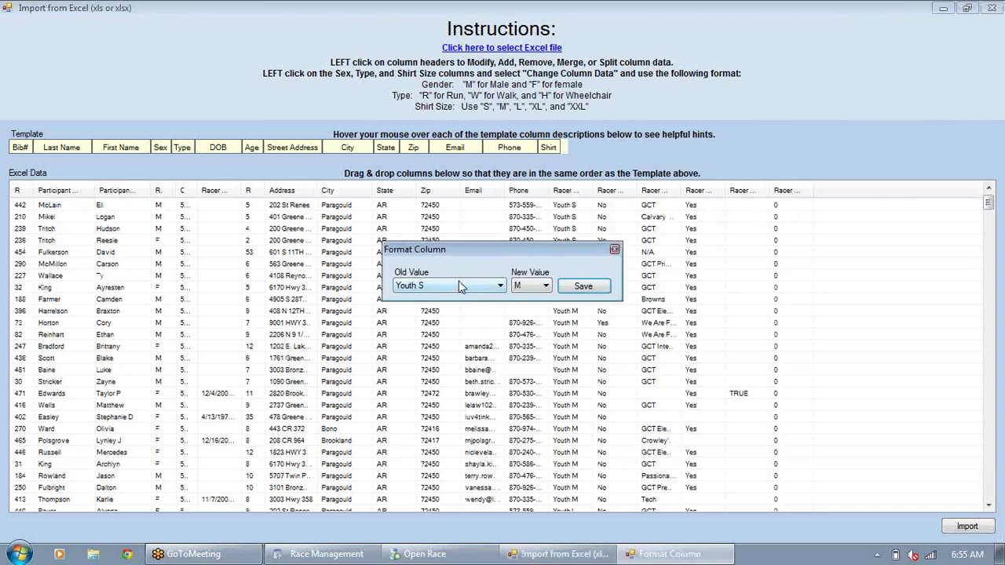
{"action": "left_click", "coordinate": [539, 289]}
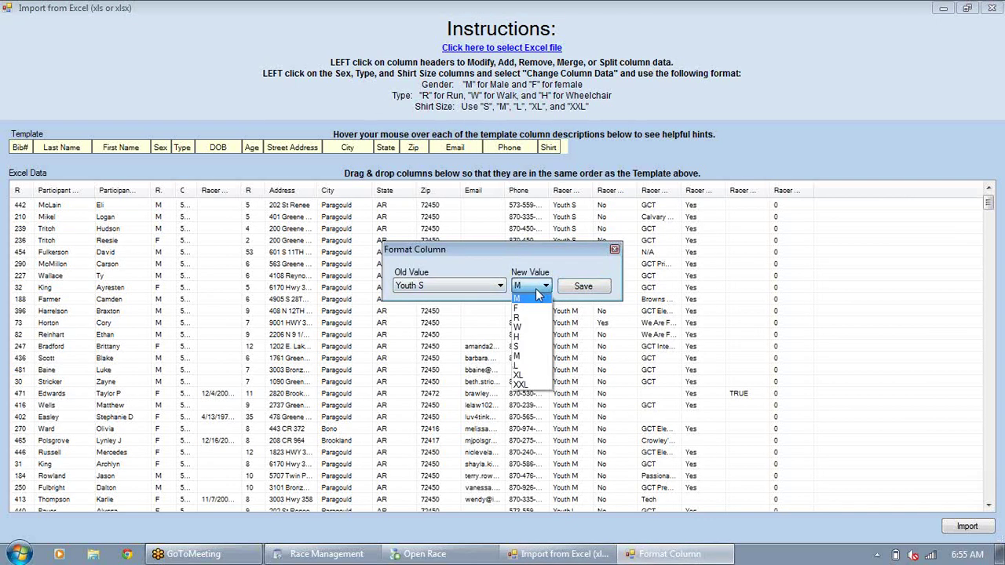
{"action": "left_click", "coordinate": [522, 347]}
{"action": "left_click", "coordinate": [583, 287]}
{"action": "left_click", "coordinate": [570, 194]}
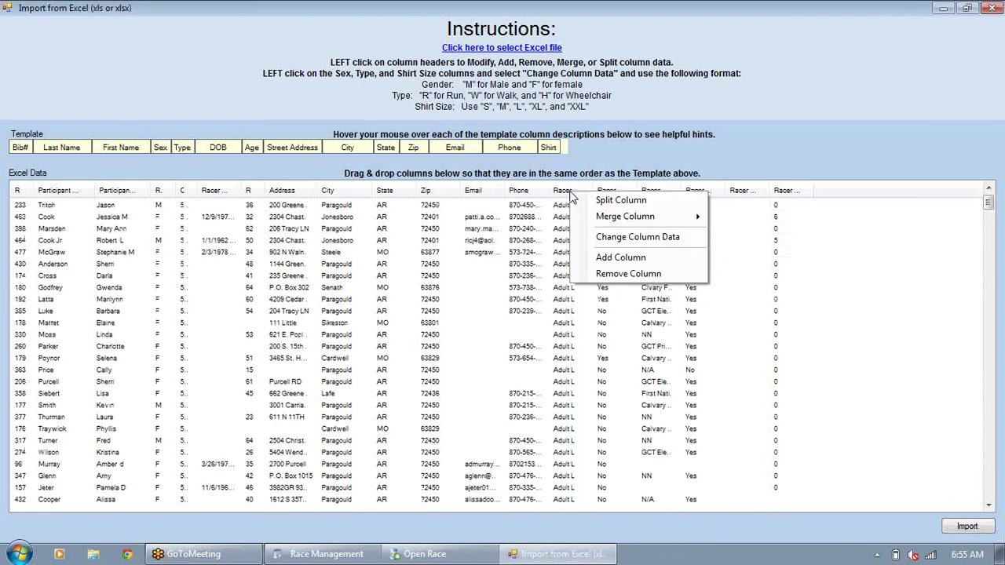
{"action": "left_click", "coordinate": [612, 235]}
{"action": "left_click", "coordinate": [497, 284]}
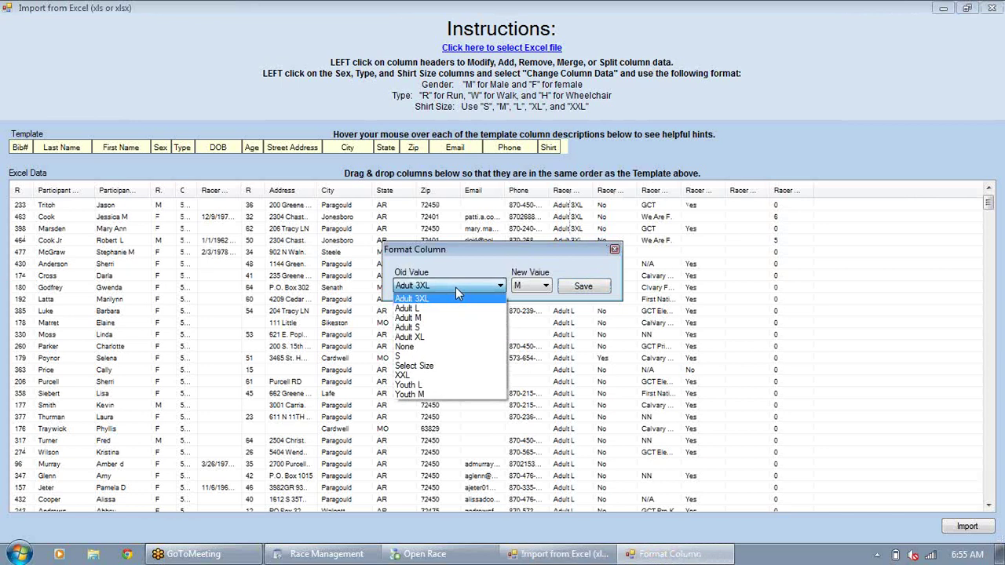
{"action": "left_click", "coordinate": [455, 287]}
{"action": "left_click", "coordinate": [539, 289]}
{"action": "left_click", "coordinate": [530, 372]}
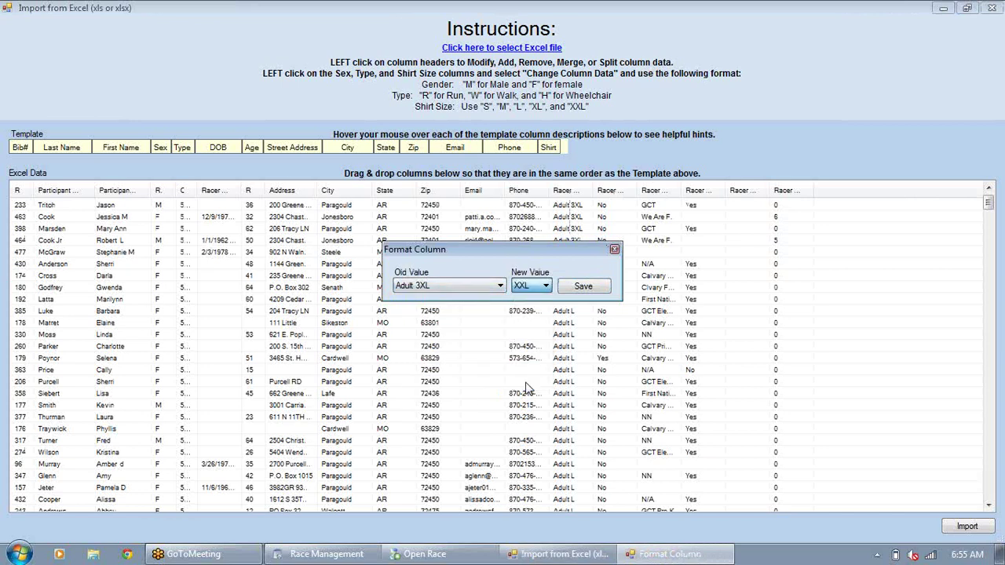
{"action": "left_click", "coordinate": [587, 288]}
Step: Recode Youth M shirt sizes to S and Adult L to L
{"action": "left_click", "coordinate": [568, 192]}
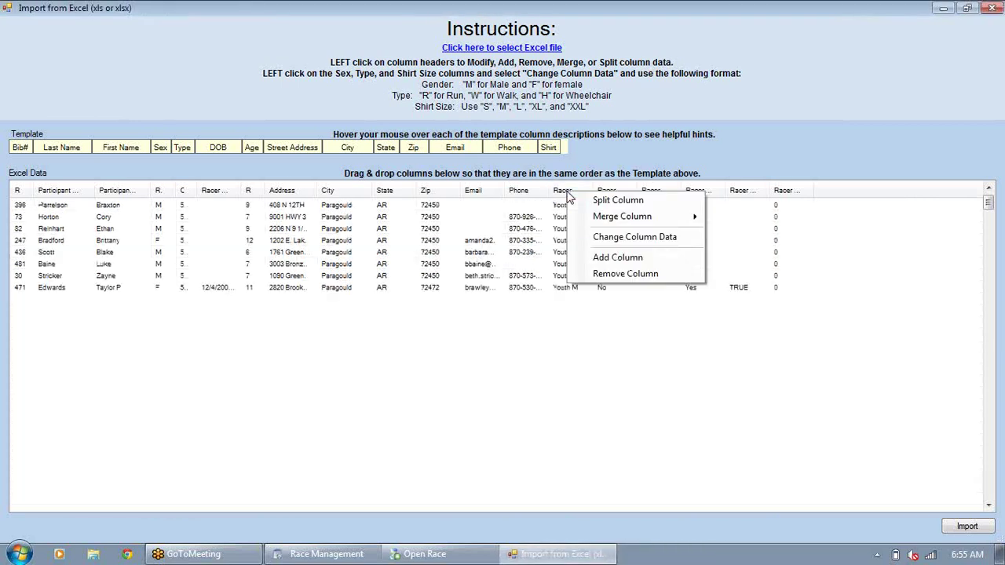
{"action": "left_click", "coordinate": [605, 236]}
{"action": "left_click", "coordinate": [539, 286]}
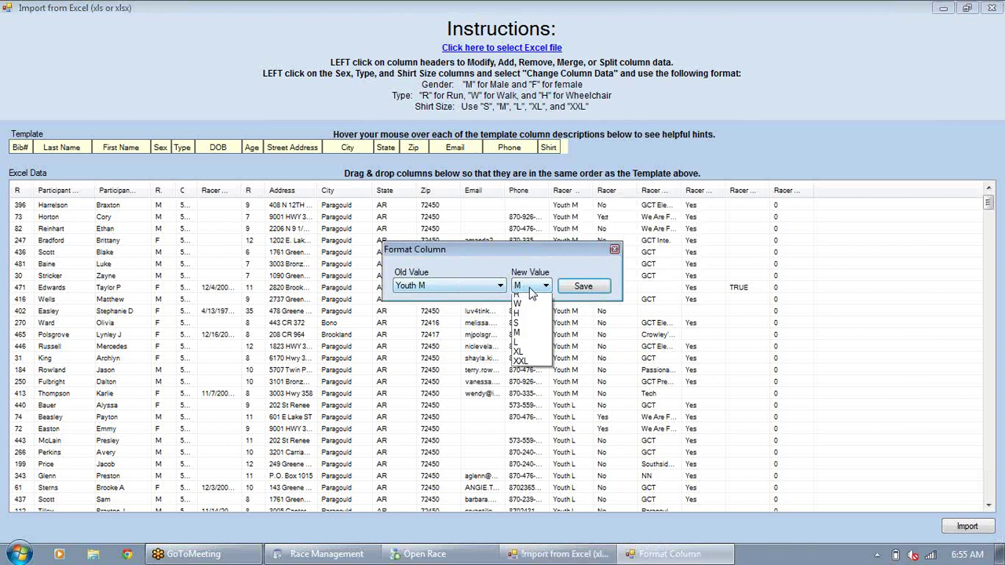
{"action": "left_click", "coordinate": [526, 300]}
{"action": "left_click", "coordinate": [583, 287]}
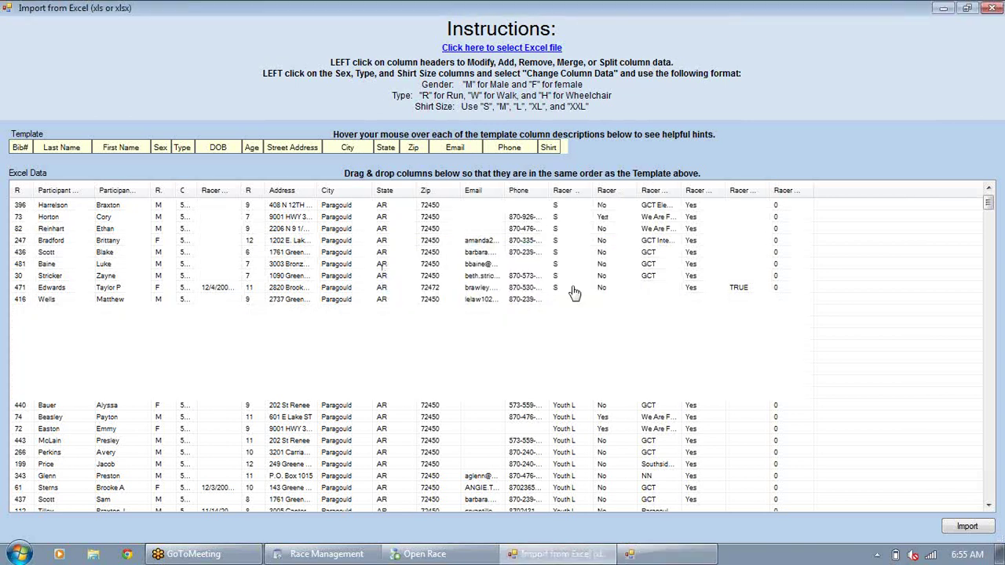
{"action": "left_click", "coordinate": [567, 193]}
{"action": "left_click", "coordinate": [582, 234]}
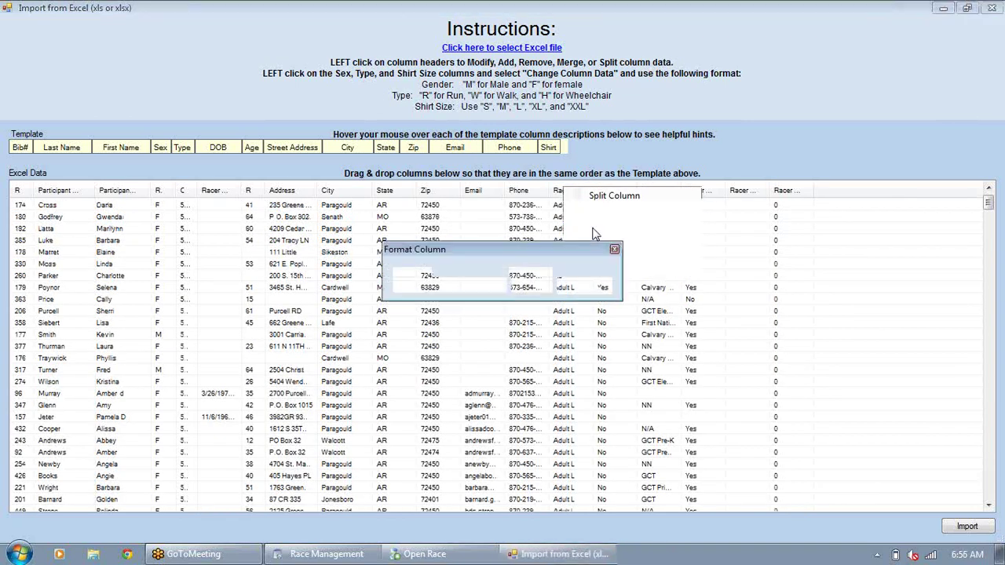
{"action": "left_click", "coordinate": [527, 287]}
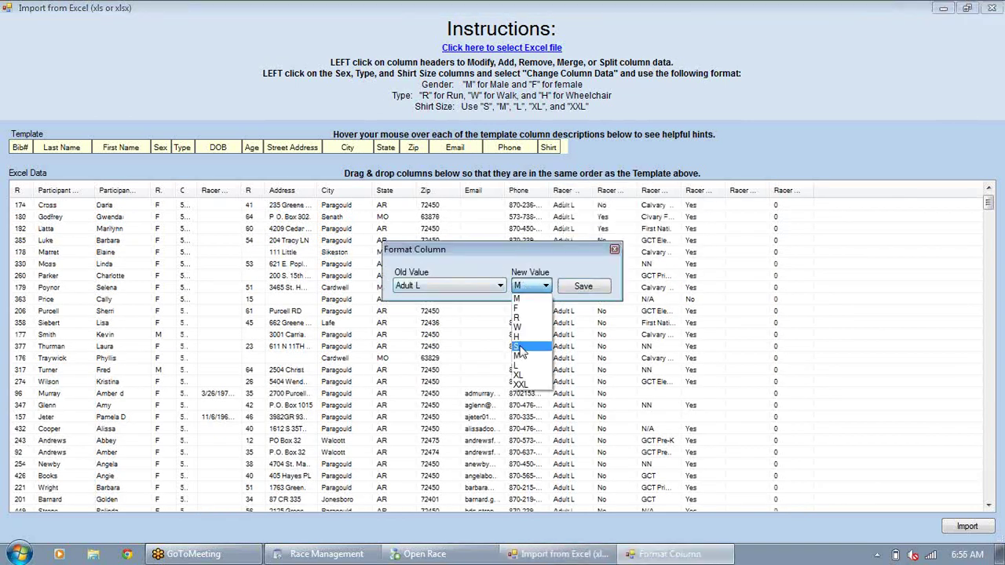
{"action": "left_click", "coordinate": [518, 367]}
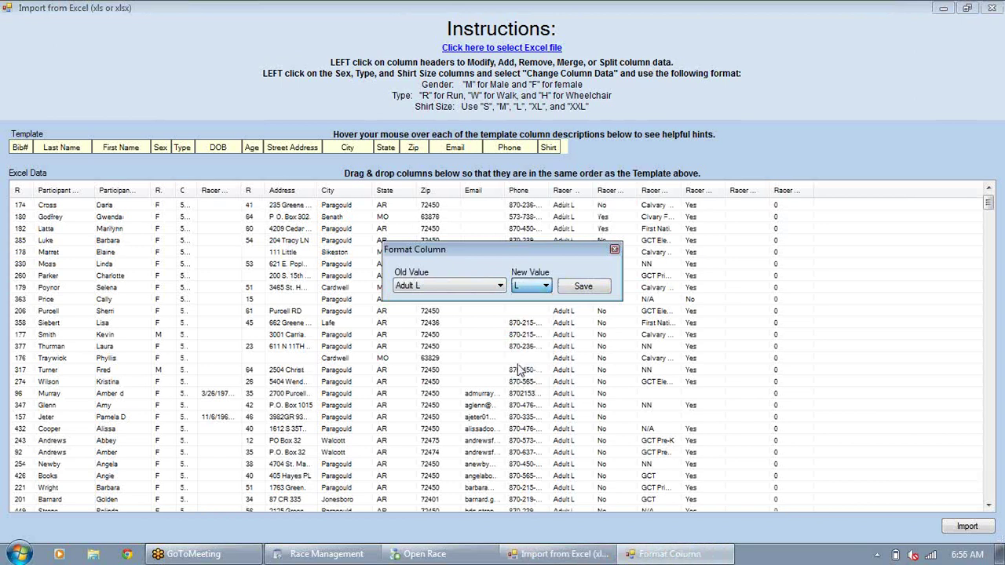
{"action": "left_click", "coordinate": [571, 290]}
Step: Recode Youth L shirt sizes to S and Adult M to M
{"action": "left_click", "coordinate": [558, 190]}
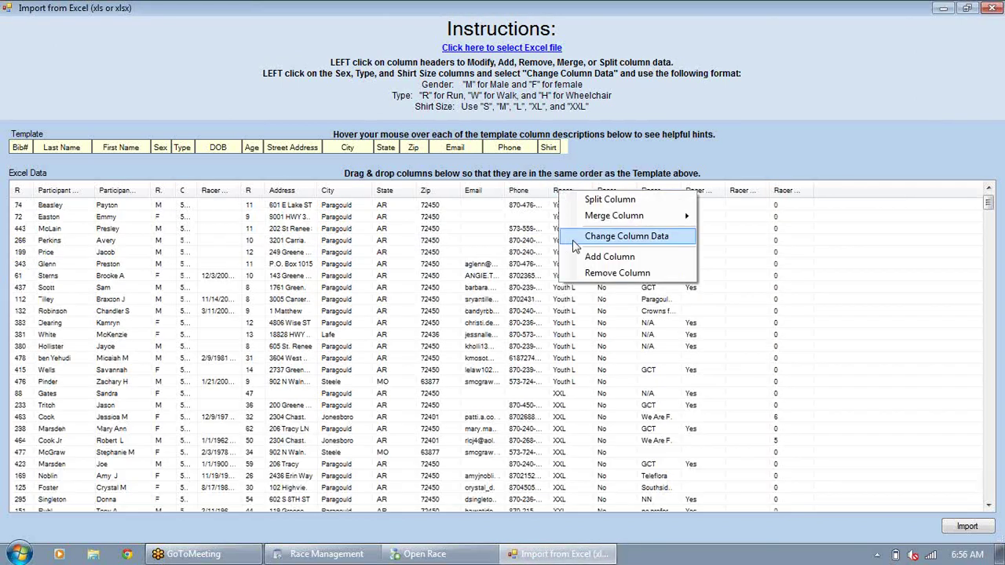
{"action": "left_click", "coordinate": [582, 234]}
{"action": "left_click", "coordinate": [532, 289]}
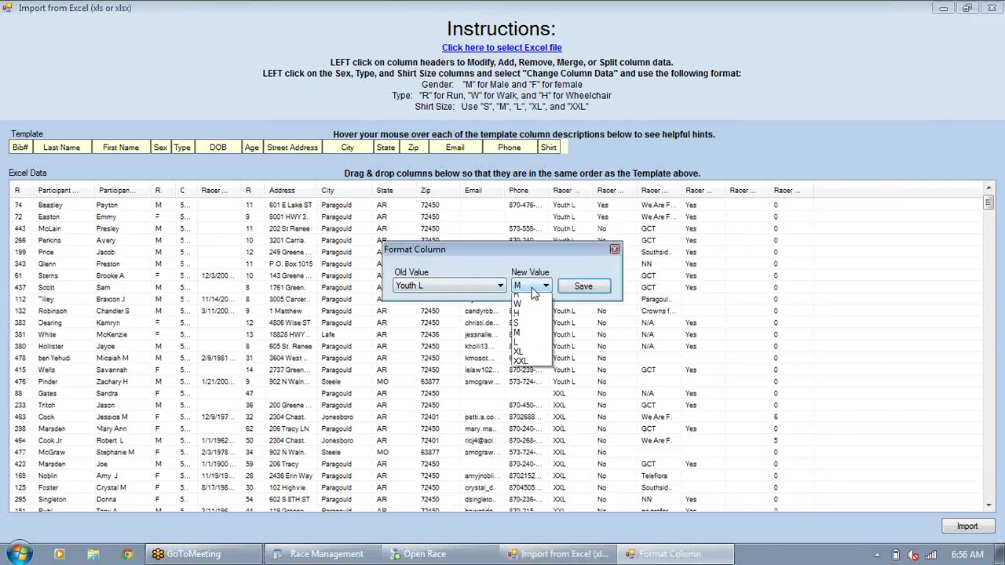
{"action": "left_click", "coordinate": [521, 351]}
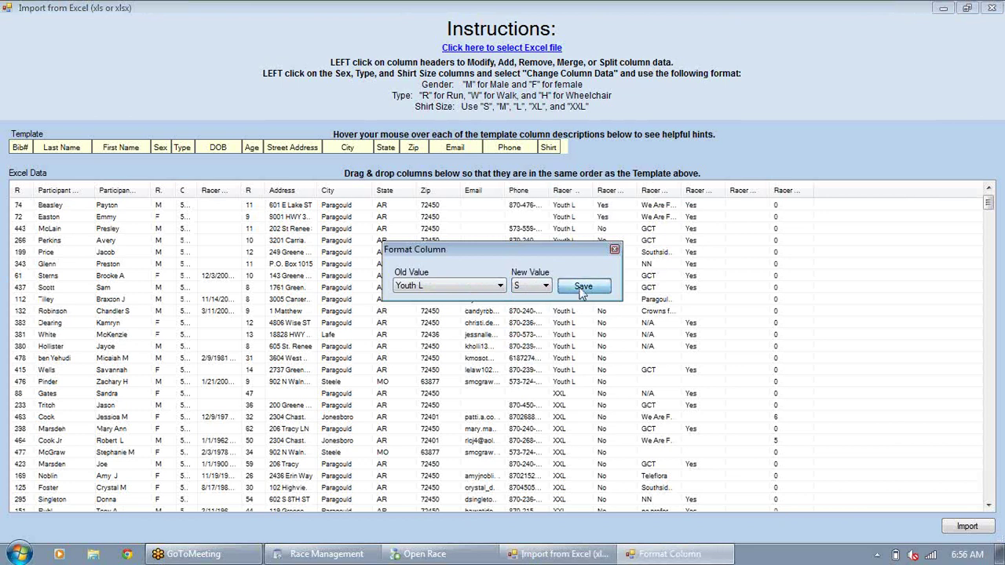
{"action": "left_click", "coordinate": [581, 286]}
{"action": "left_click", "coordinate": [561, 195]}
{"action": "left_click", "coordinate": [586, 237]}
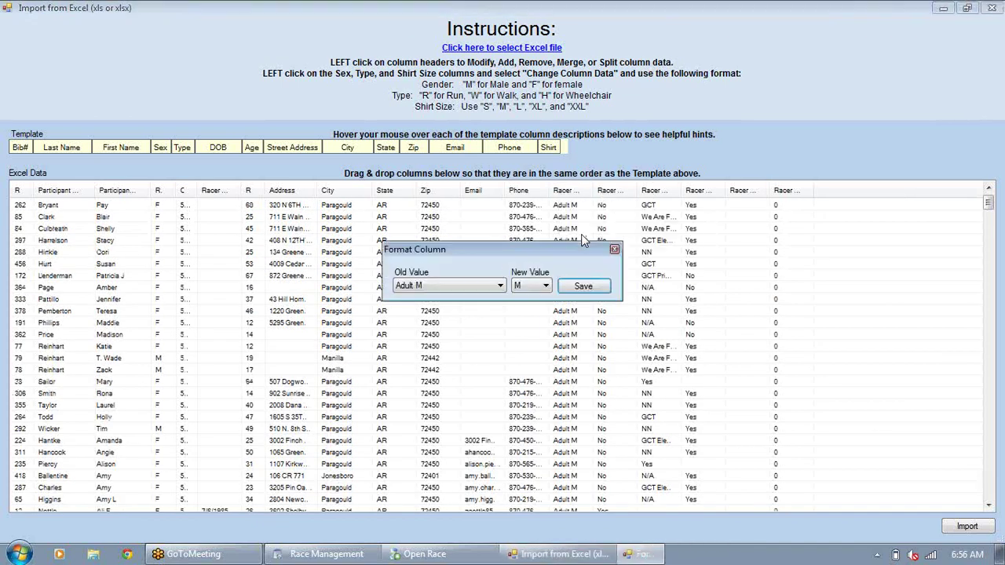
{"action": "left_click", "coordinate": [583, 286]}
{"action": "left_click", "coordinate": [561, 194]}
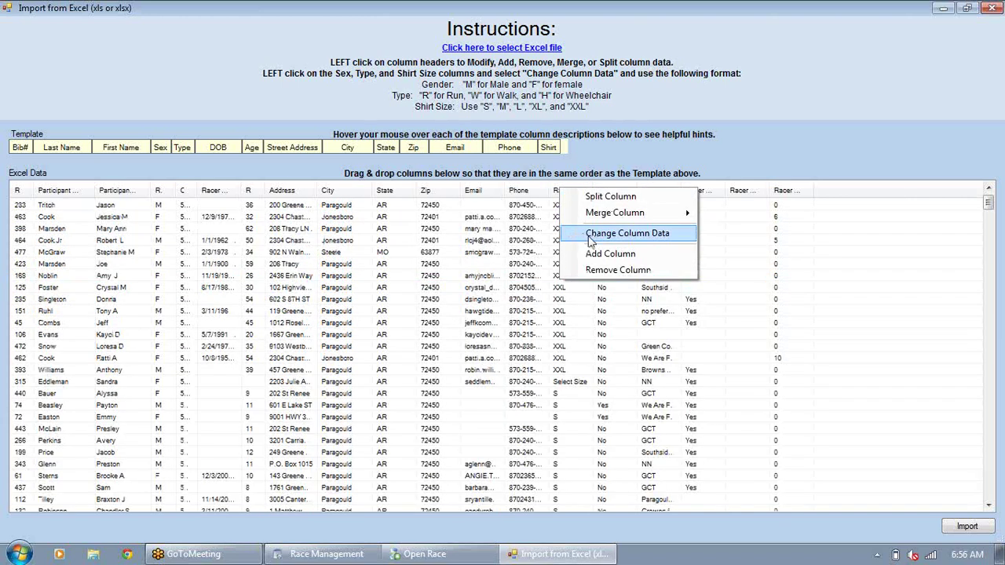
{"action": "left_click", "coordinate": [620, 234]}
Step: In the shirt-size column, recode Select Size to M and Adult S to S
{"action": "left_click", "coordinate": [457, 286]}
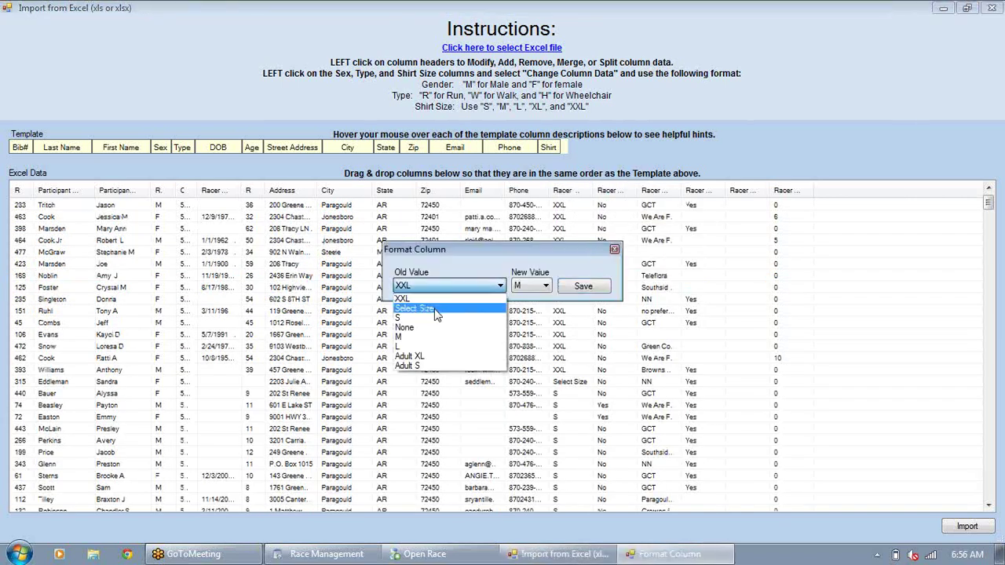
{"action": "left_click", "coordinate": [471, 309]}
{"action": "left_click", "coordinate": [567, 289]}
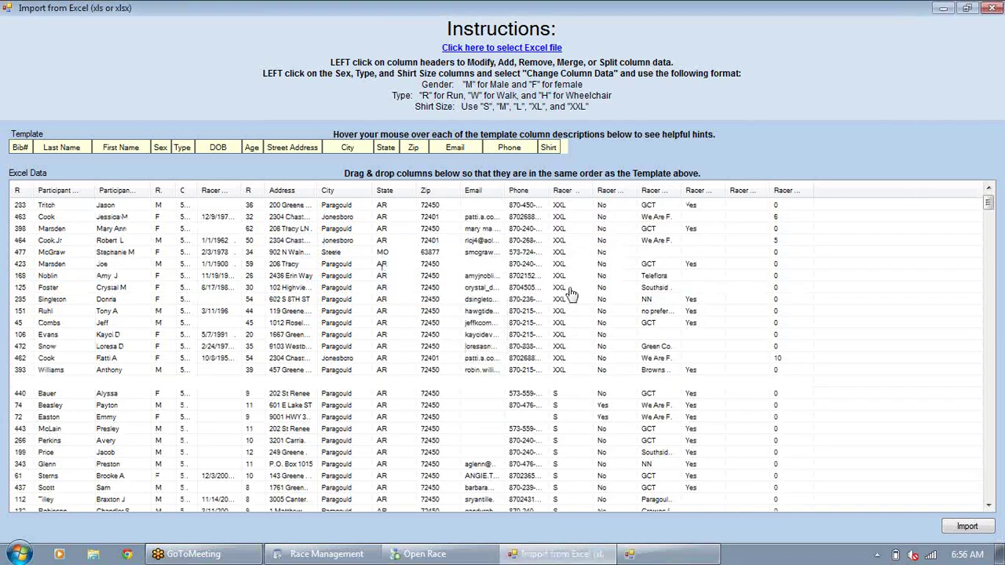
{"action": "left_click", "coordinate": [563, 198]}
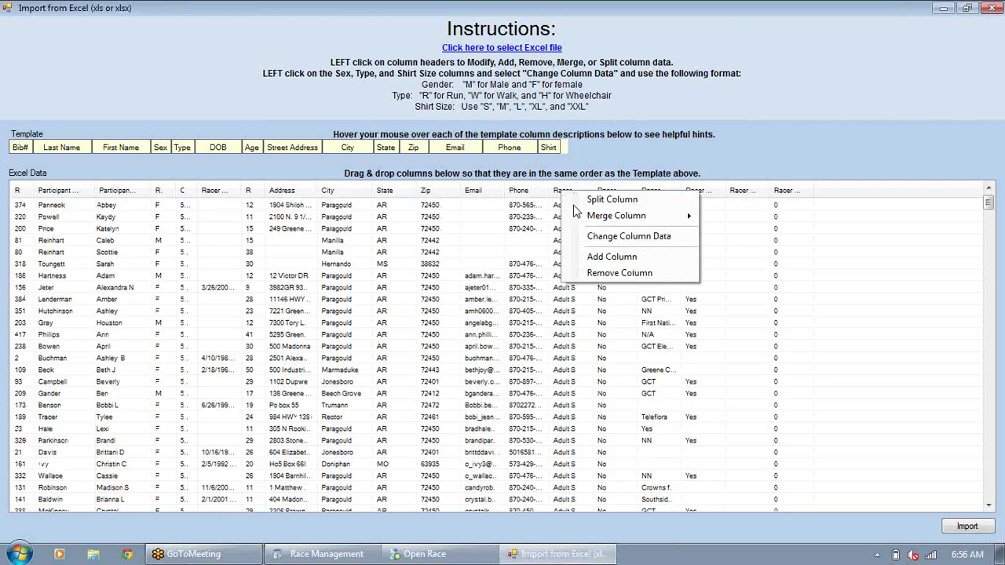
{"action": "left_click", "coordinate": [621, 233]}
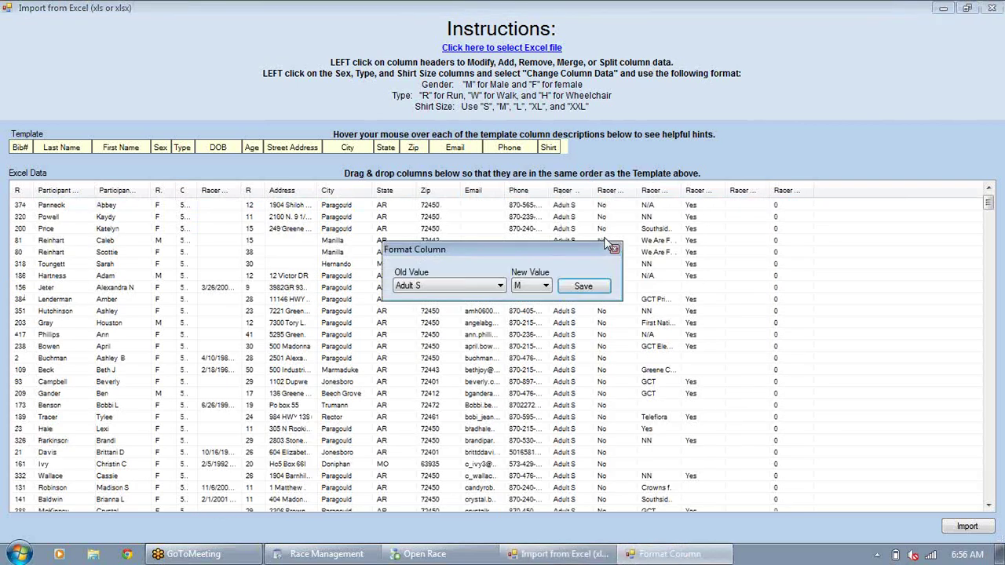
{"action": "left_click", "coordinate": [526, 287]}
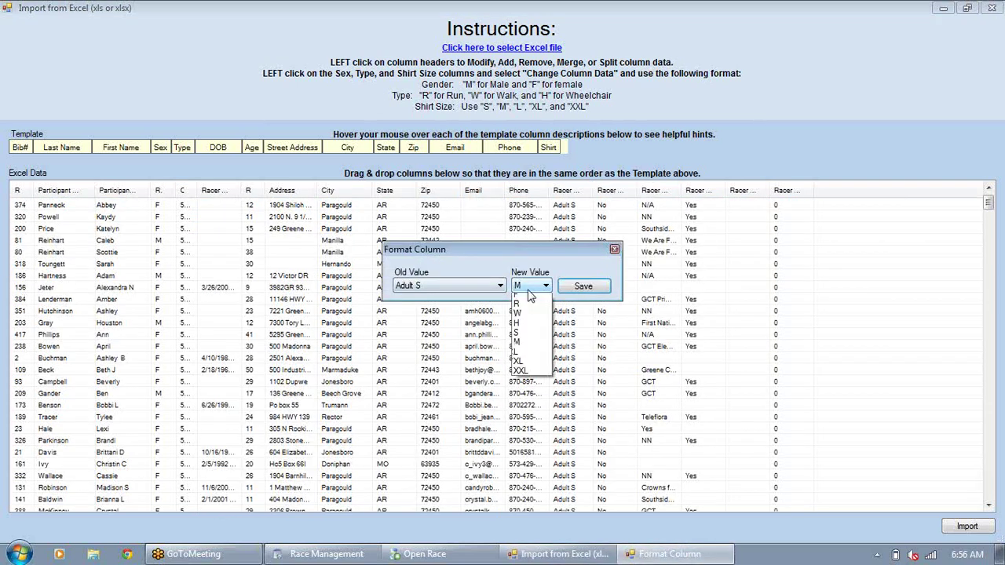
{"action": "left_click", "coordinate": [519, 348]}
{"action": "left_click", "coordinate": [583, 286]}
Step: Recode the shirt sizes None to M and Adult XL to XL
{"action": "left_click", "coordinate": [567, 196]}
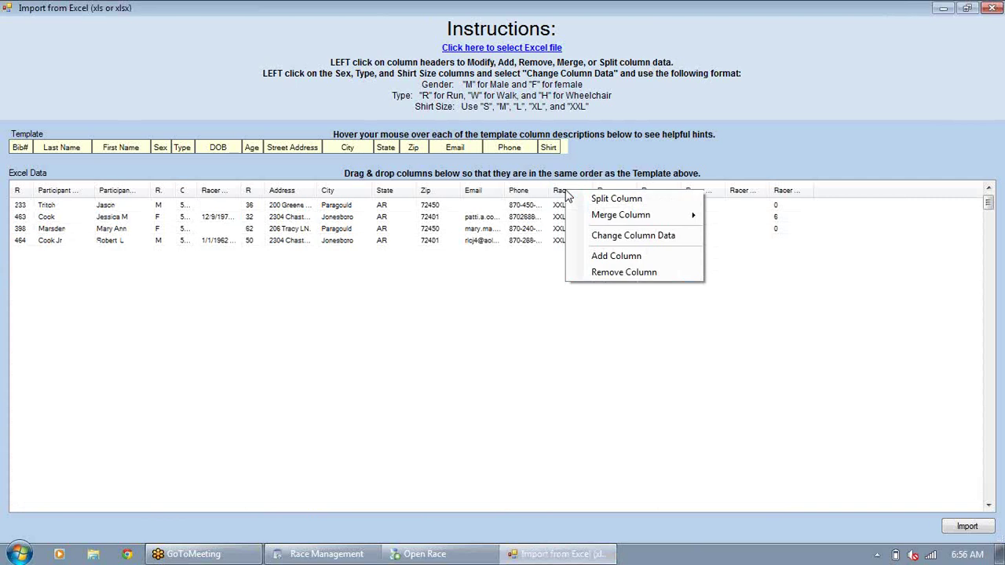
{"action": "left_click", "coordinate": [620, 236]}
{"action": "left_click", "coordinate": [466, 285]}
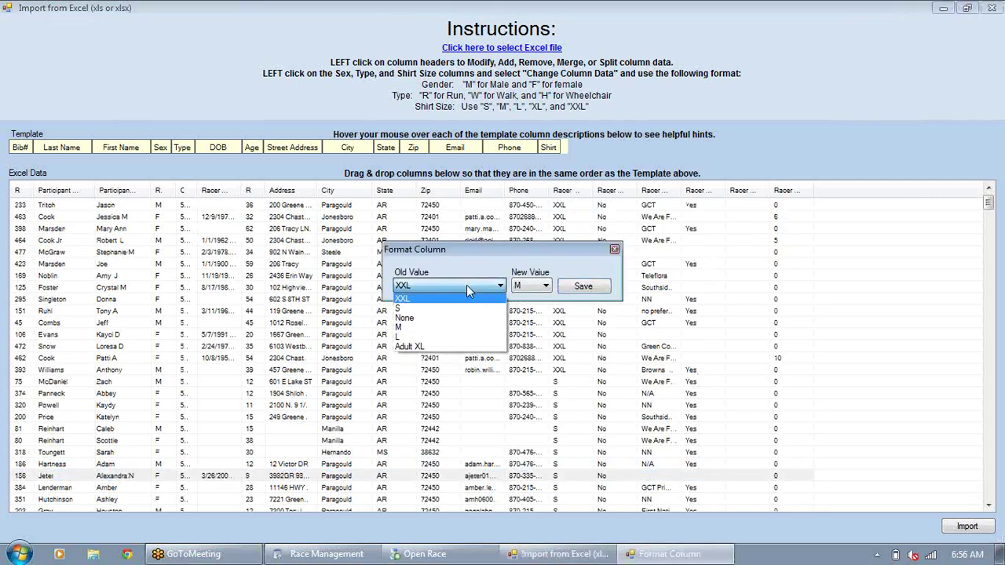
{"action": "left_click", "coordinate": [404, 318]}
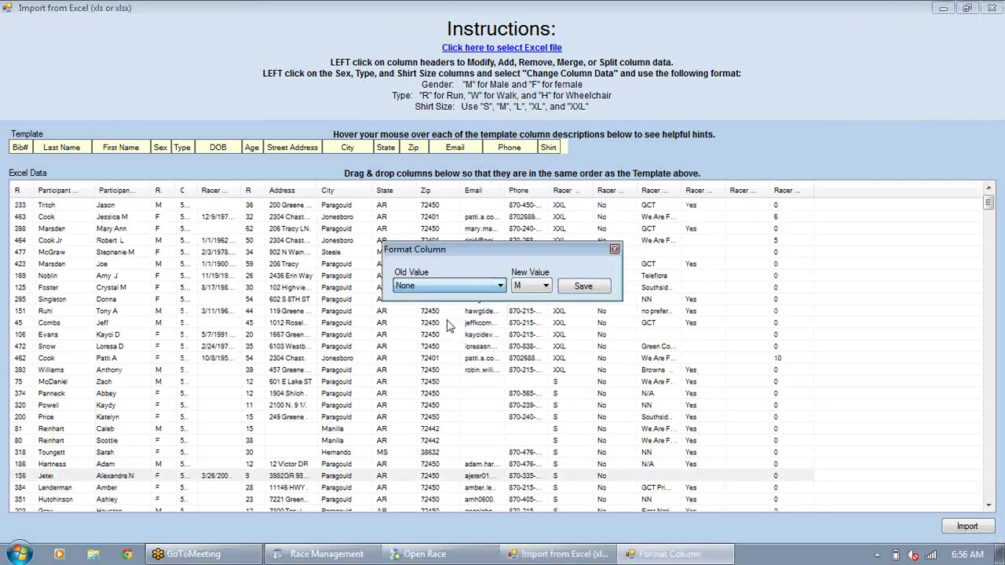
{"action": "left_click", "coordinate": [564, 289]}
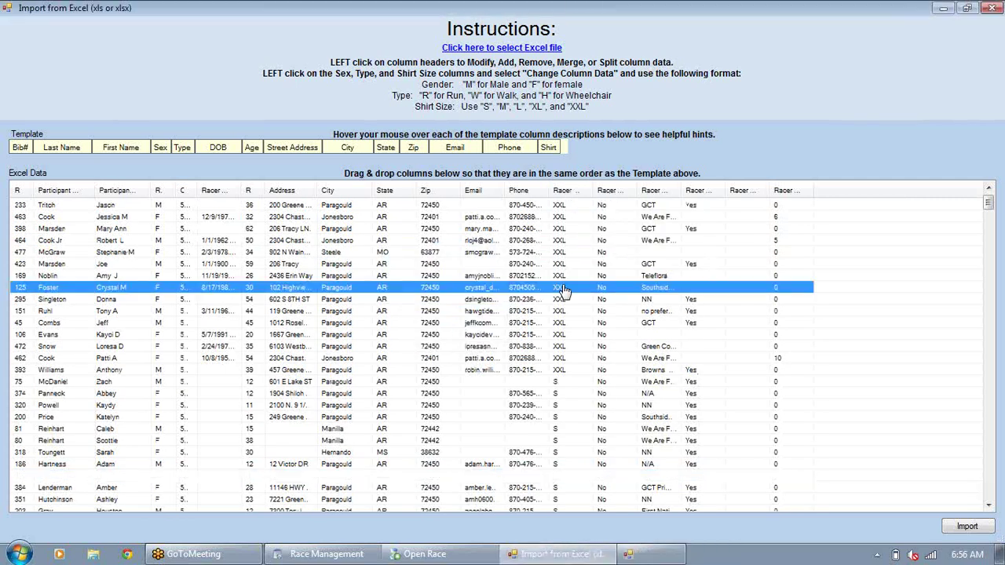
{"action": "left_click", "coordinate": [563, 193]}
{"action": "left_click", "coordinate": [597, 234]}
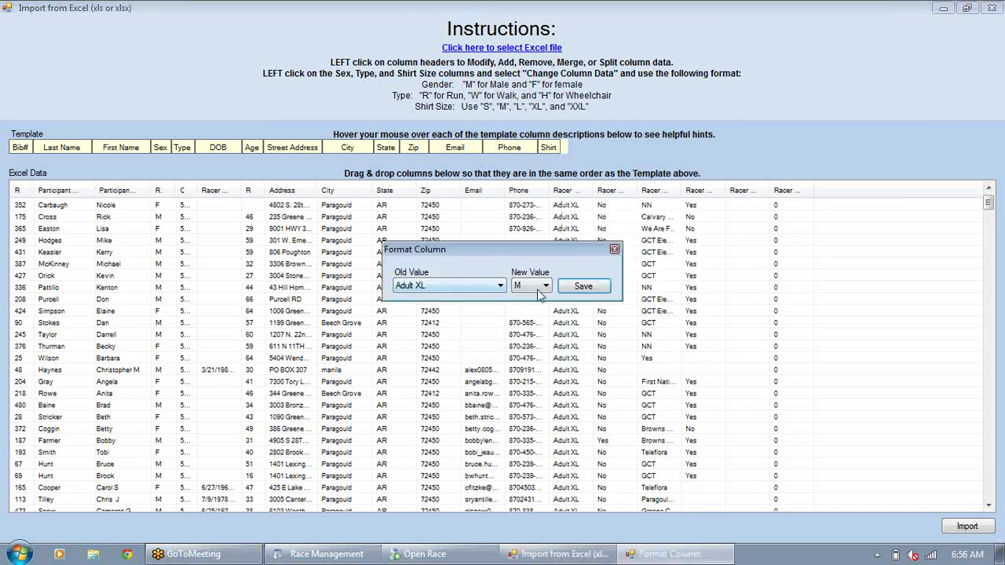
{"action": "left_click", "coordinate": [542, 287]}
{"action": "left_click", "coordinate": [531, 377]}
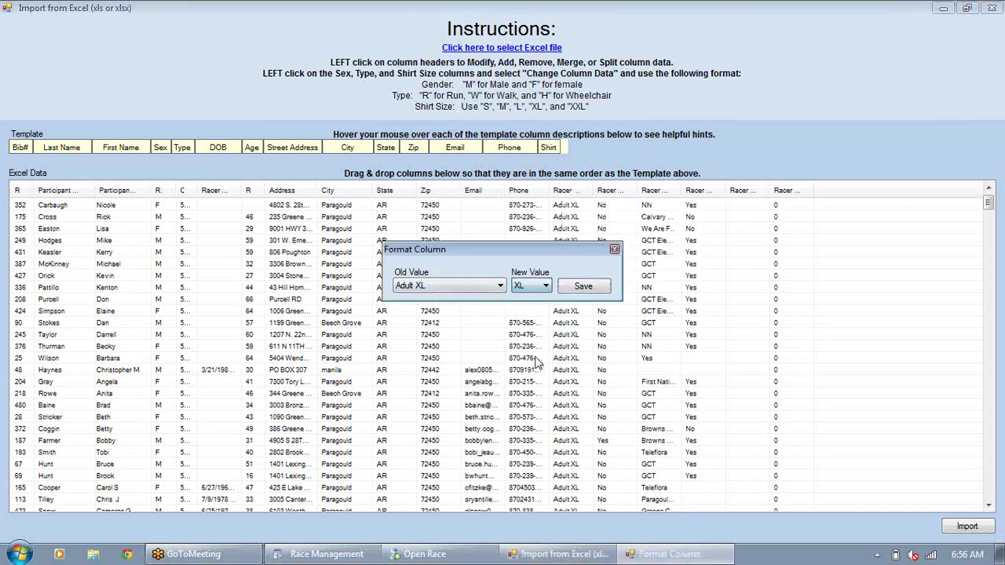
{"action": "left_click", "coordinate": [585, 288]}
{"action": "left_click", "coordinate": [596, 288]}
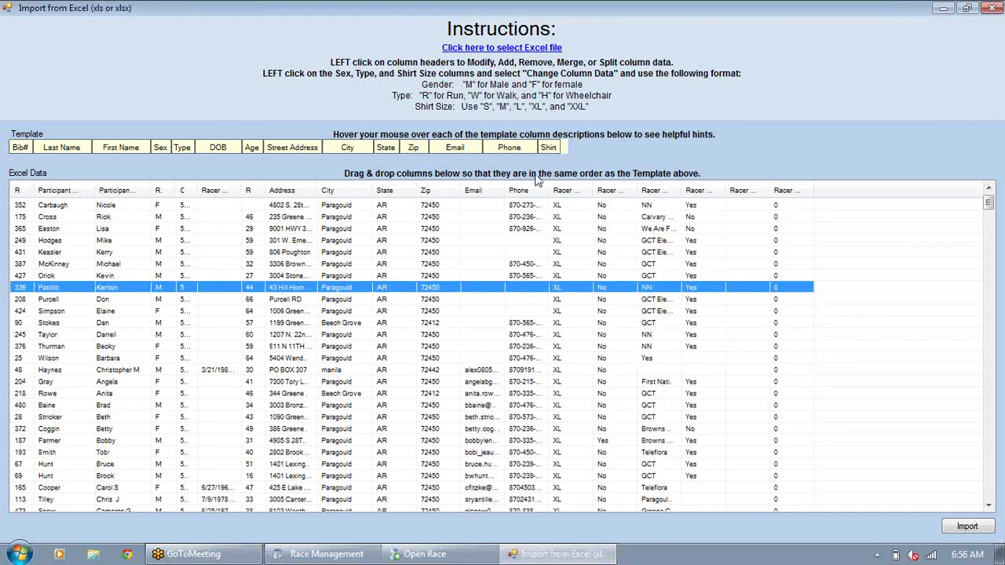
{"action": "left_click", "coordinate": [335, 206]}
{"action": "left_click", "coordinate": [157, 217]}
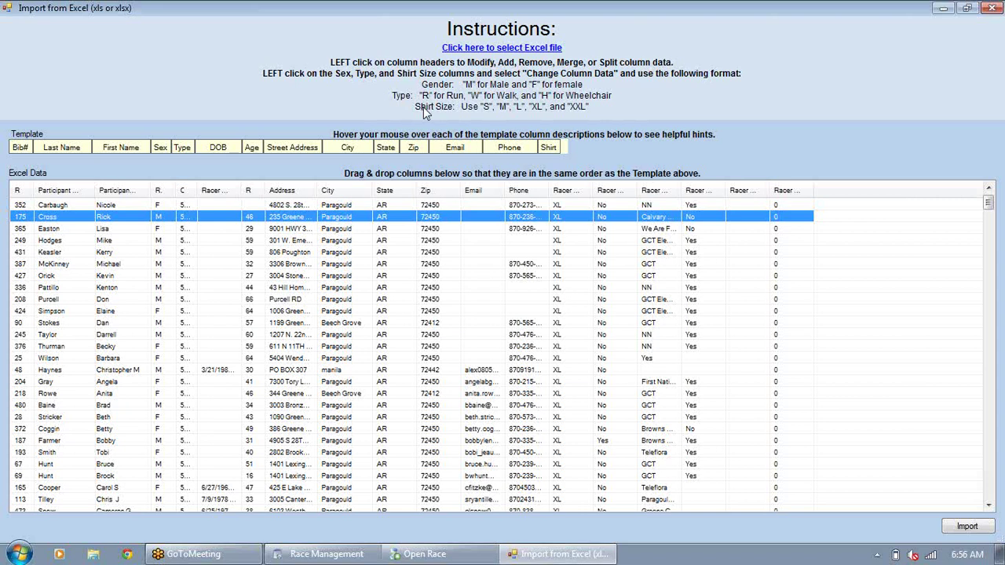
Step: Review the sex column's values and leave them unchanged
{"action": "left_click", "coordinate": [160, 191]}
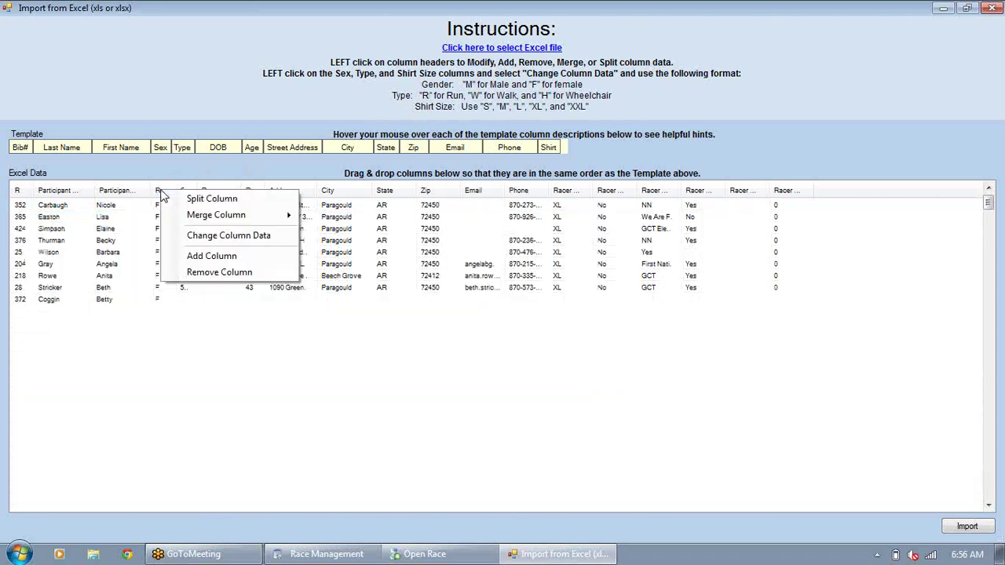
{"action": "left_click", "coordinate": [202, 235]}
{"action": "left_click", "coordinate": [438, 283]}
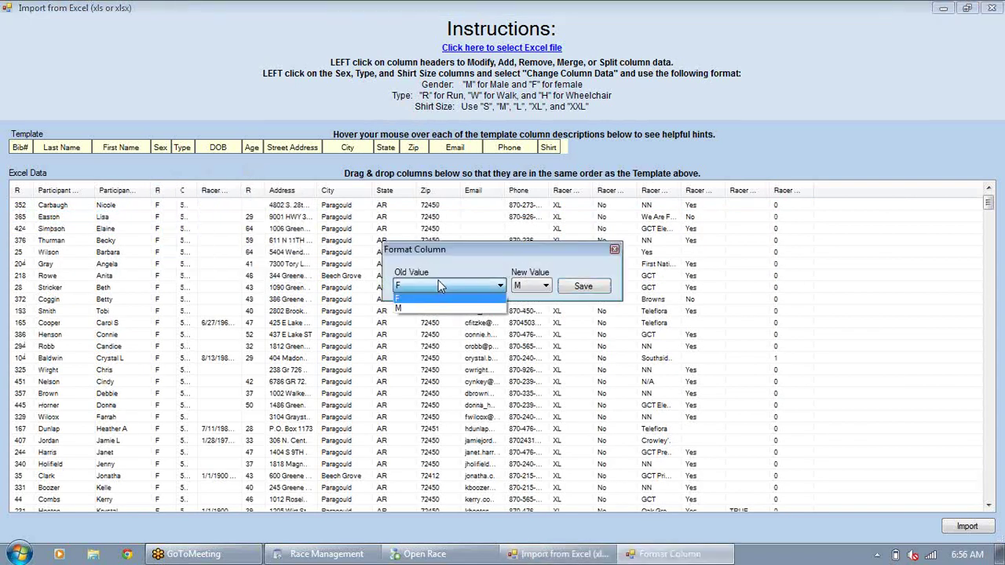
{"action": "left_click", "coordinate": [439, 284]}
{"action": "left_click", "coordinate": [614, 249]}
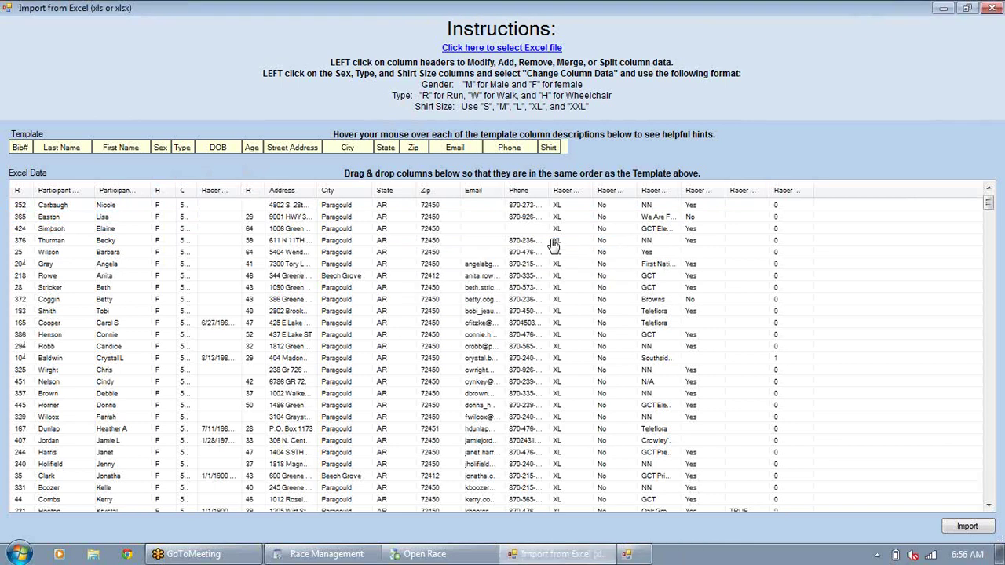
Step: Recode the race type 5K Run to R
{"action": "left_click", "coordinate": [185, 194]}
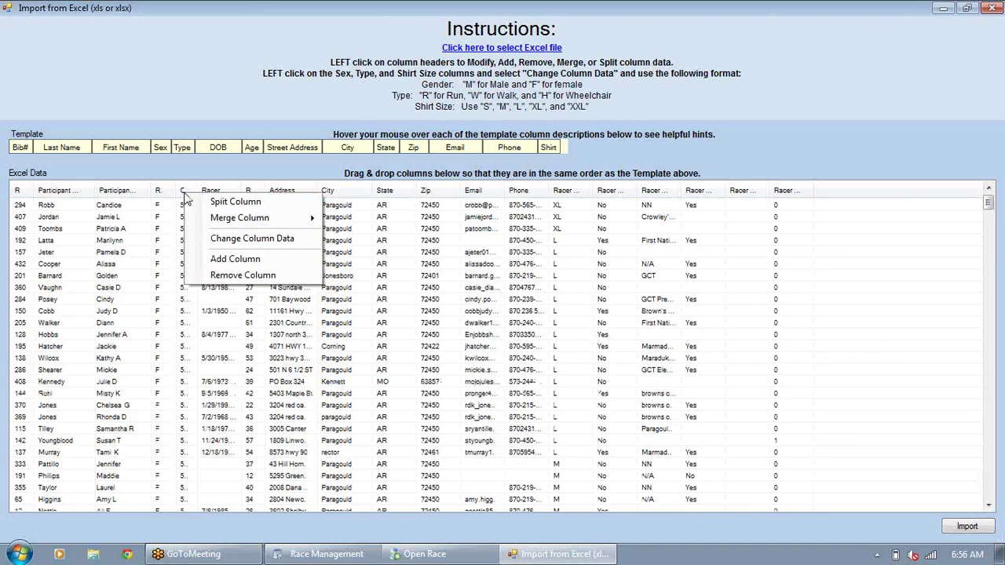
{"action": "left_click", "coordinate": [233, 240]}
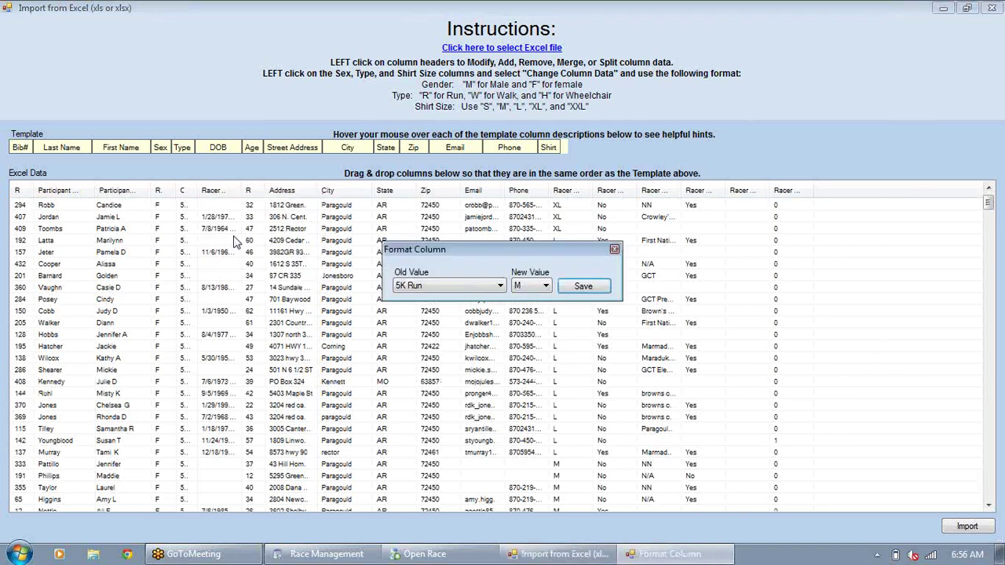
{"action": "left_click", "coordinate": [520, 288]}
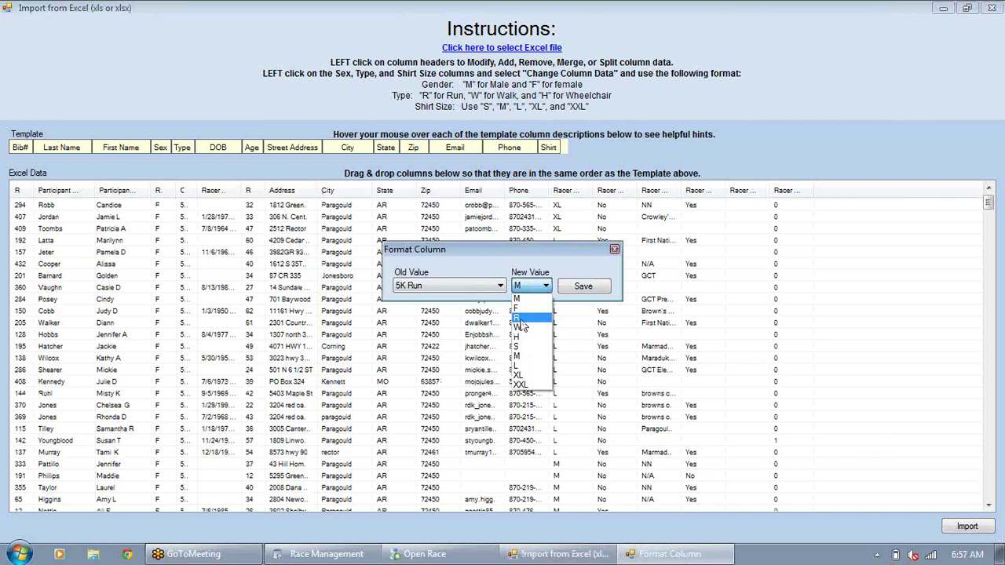
{"action": "left_click", "coordinate": [522, 318]}
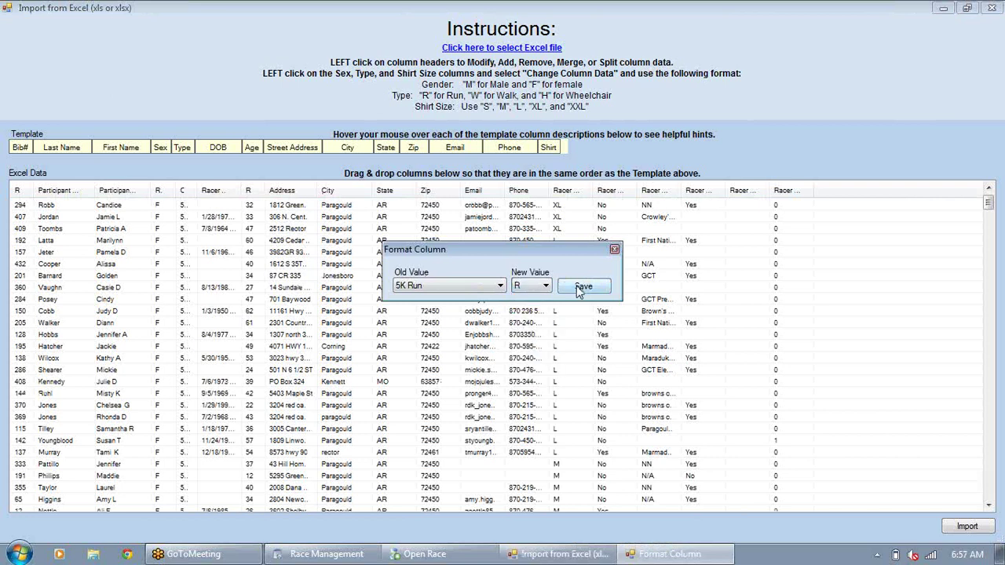
{"action": "left_click", "coordinate": [581, 288]}
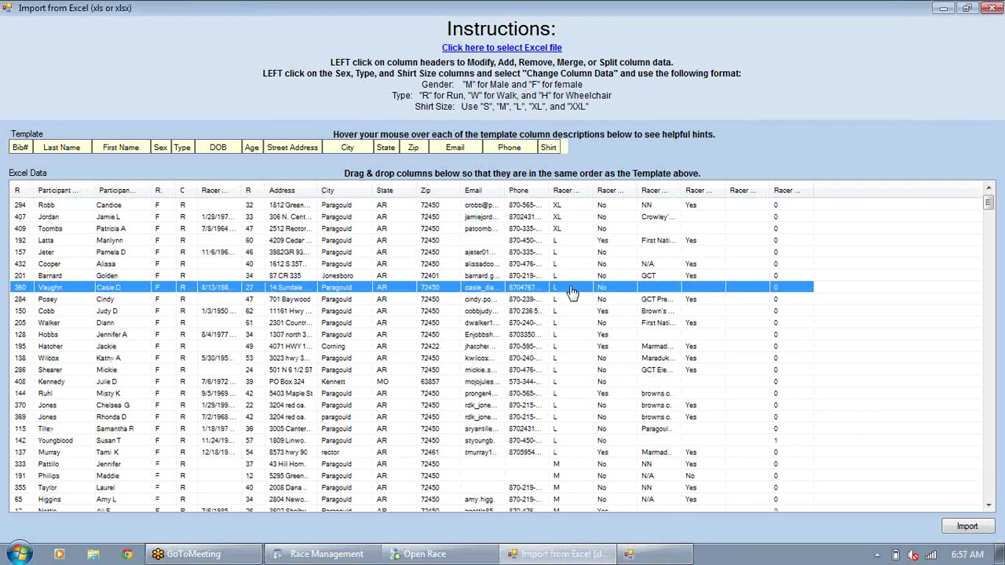
Step: Recode the race type 5K Walk to W
{"action": "left_click", "coordinate": [190, 193]}
{"action": "left_click", "coordinate": [259, 237]}
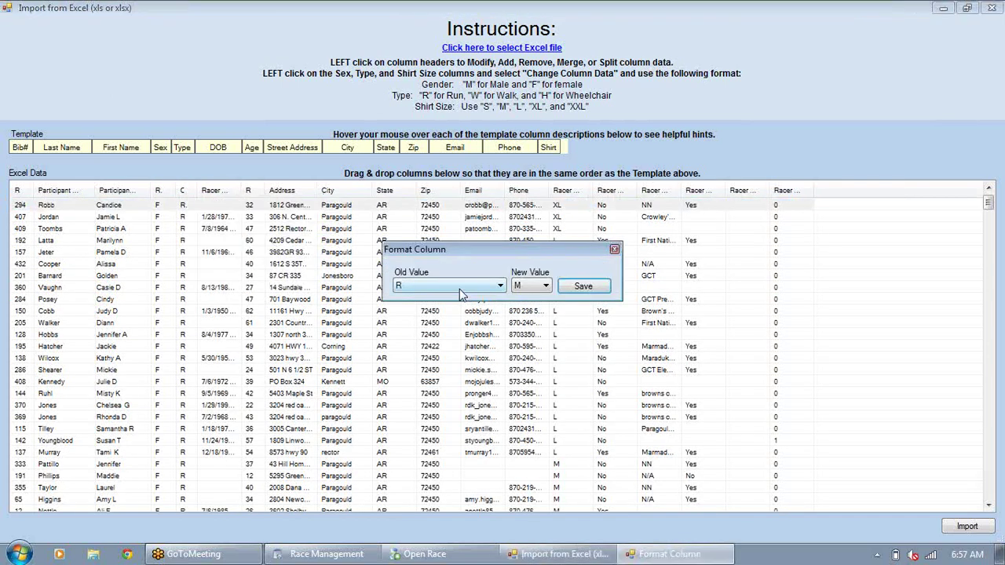
{"action": "left_click", "coordinate": [462, 287]}
{"action": "left_click", "coordinate": [442, 306]}
{"action": "left_click", "coordinate": [534, 285]}
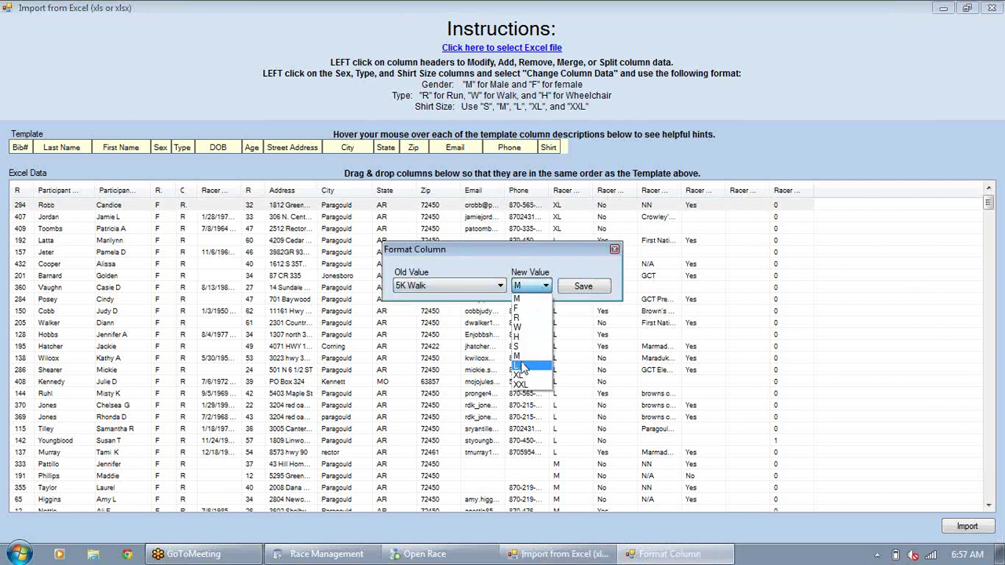
{"action": "left_click", "coordinate": [525, 329]}
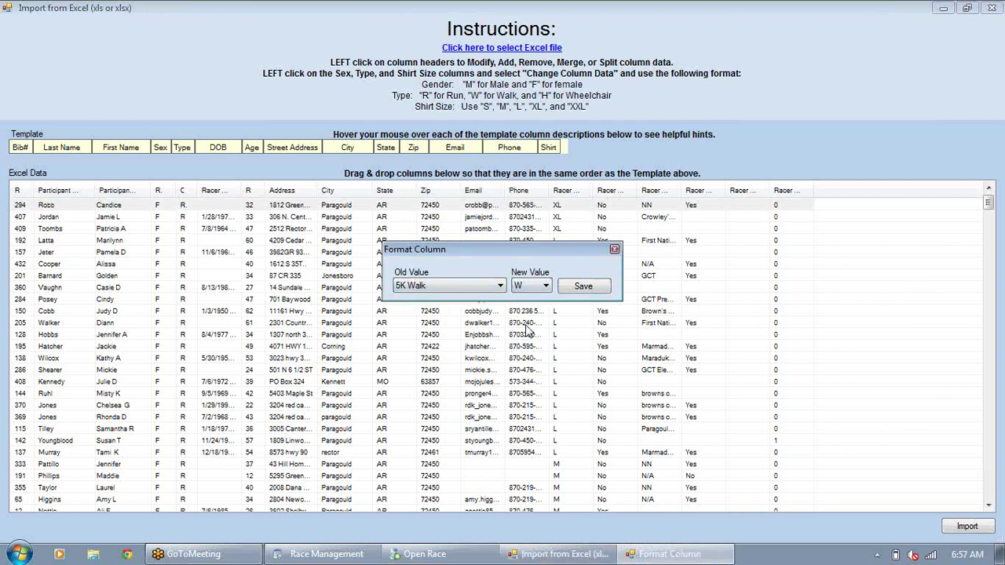
{"action": "left_click", "coordinate": [582, 287]}
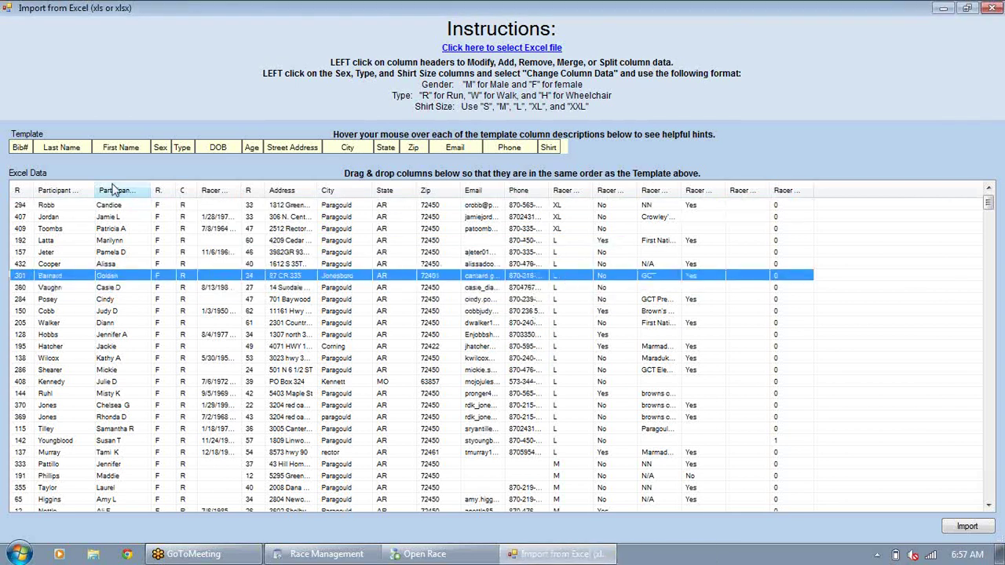
Step: Import the 481 loaded rows into the Sample 5K athlete list and close the import window
{"action": "left_click", "coordinate": [16, 191]}
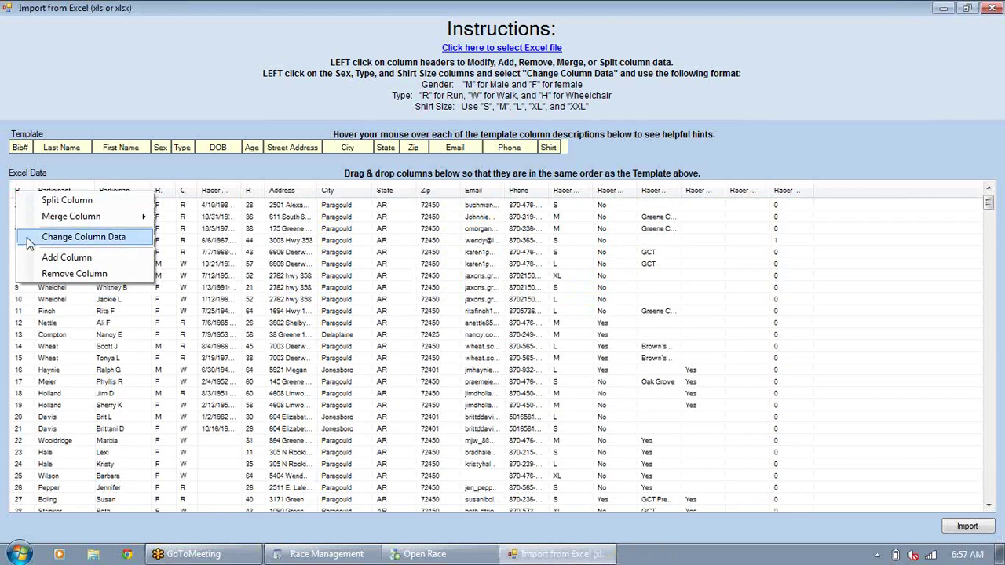
{"action": "left_click", "coordinate": [56, 346]}
{"action": "left_click", "coordinate": [50, 229]}
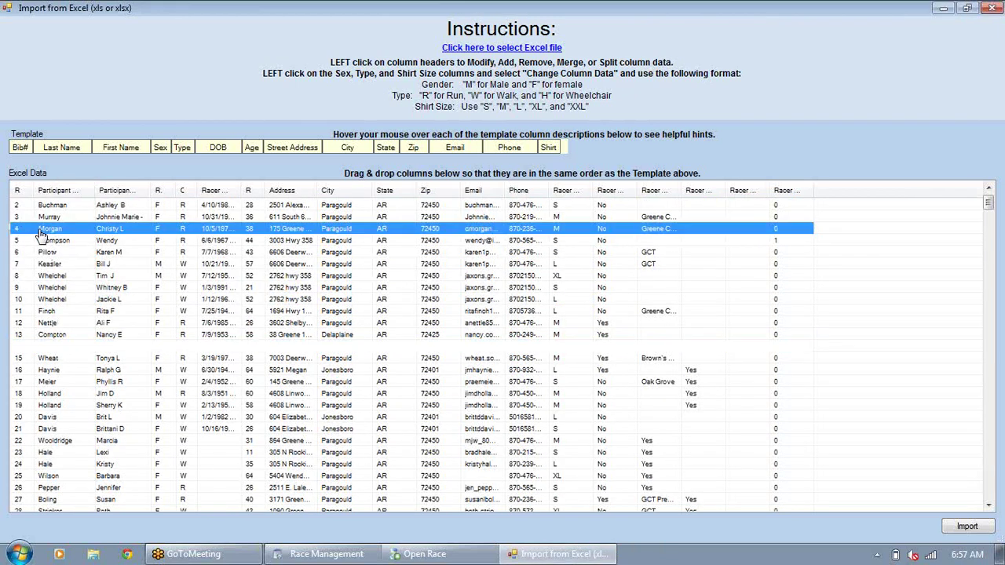
{"action": "left_click", "coordinate": [45, 377]}
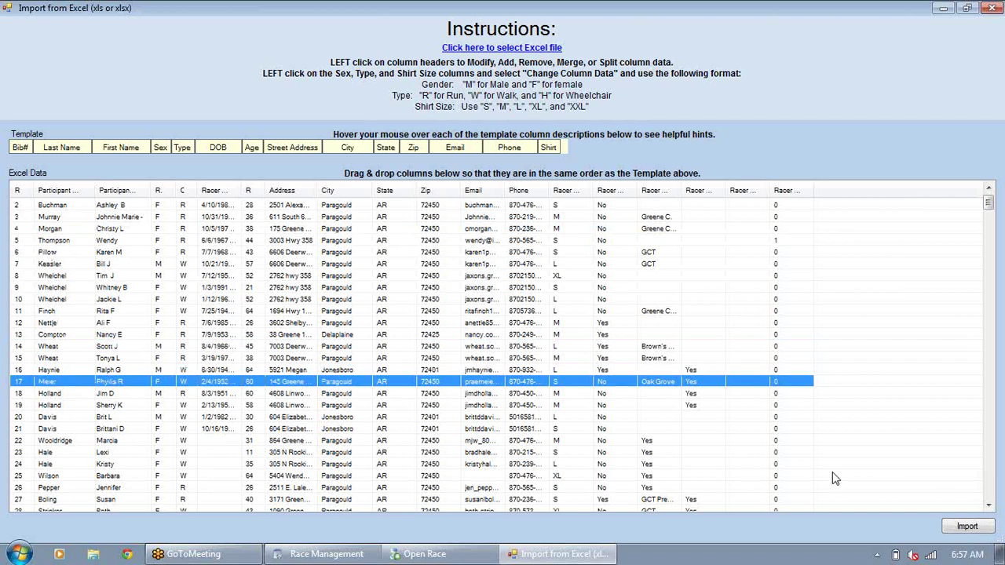
{"action": "left_click", "coordinate": [979, 530]}
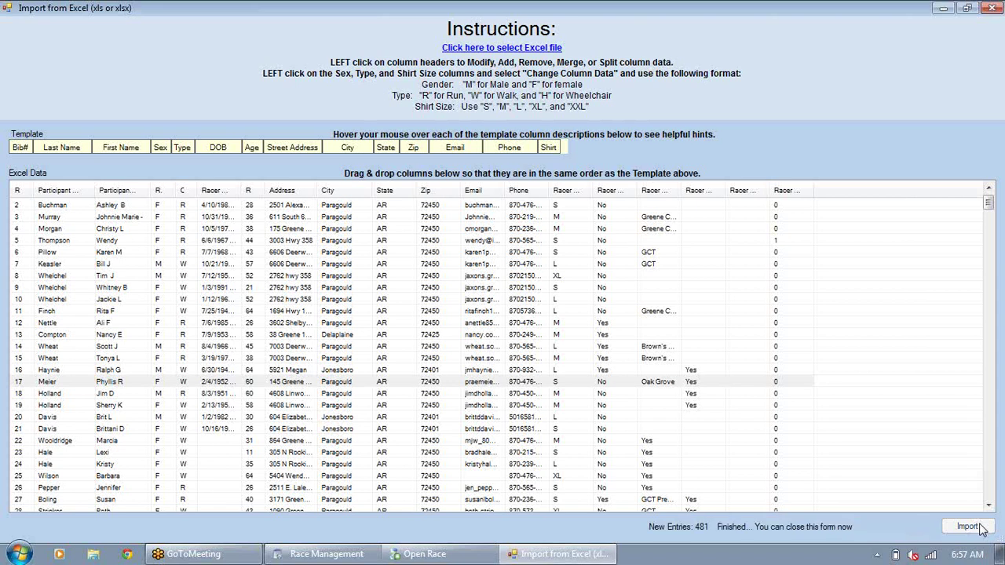
{"action": "left_click", "coordinate": [993, 9]}
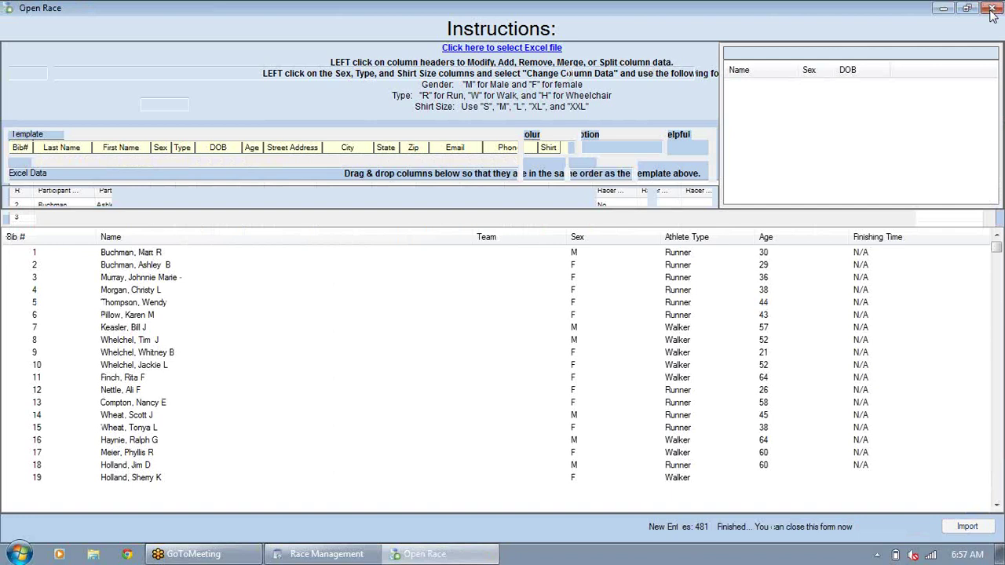
{"action": "mouse_move", "coordinate": [996, 247]}
{"action": "left_mouse_down"}
{"action": "mouse_move", "coordinate": [995, 452]}
{"action": "mouse_move", "coordinate": [994, 227]}
{"action": "left_mouse_up"}
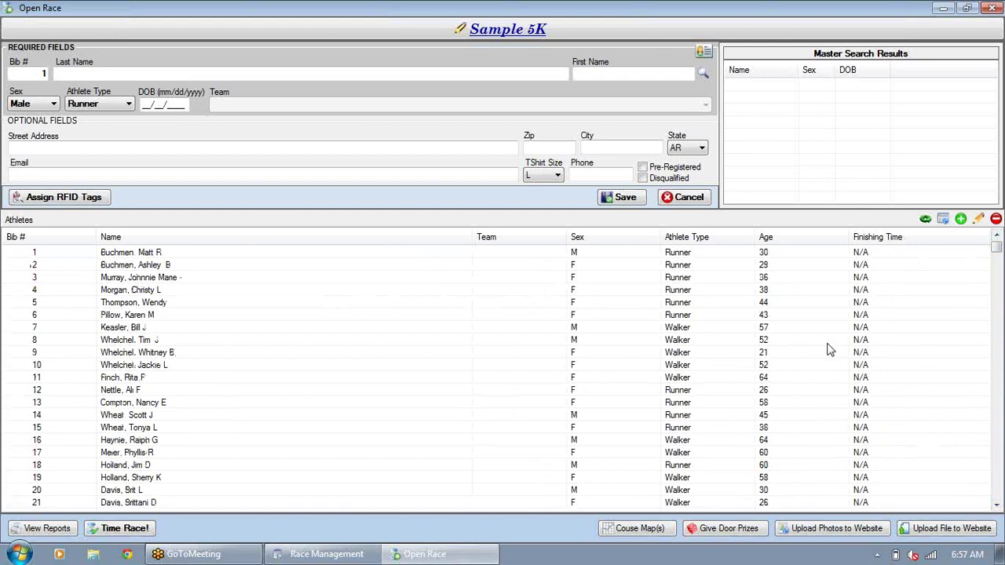
{"action": "left_click", "coordinate": [943, 219]}
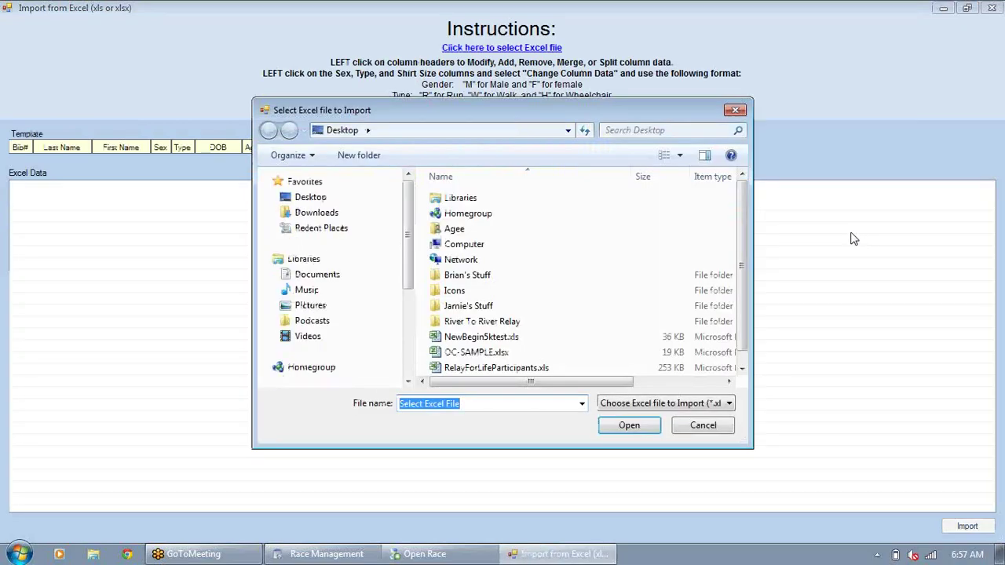
{"action": "left_click_drag", "start_coordinate": [738, 199], "coordinate": [739, 213]}
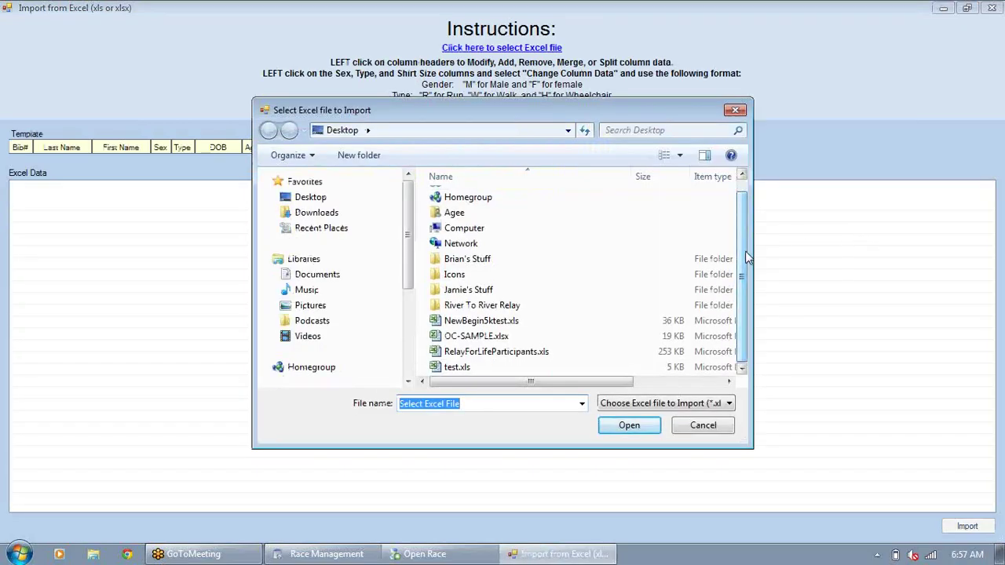
{"action": "left_click", "coordinate": [454, 368]}
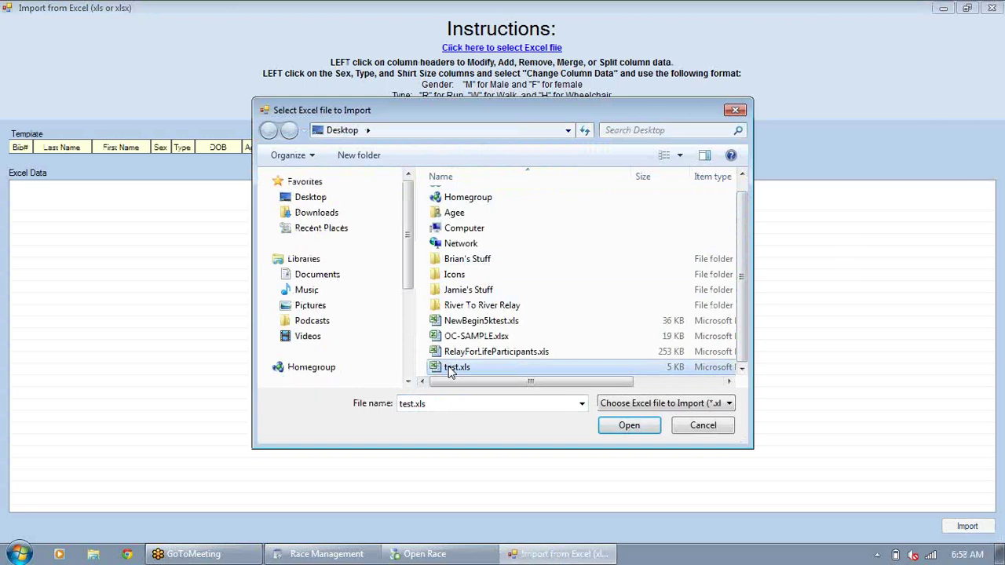
{"action": "left_click", "coordinate": [619, 429]}
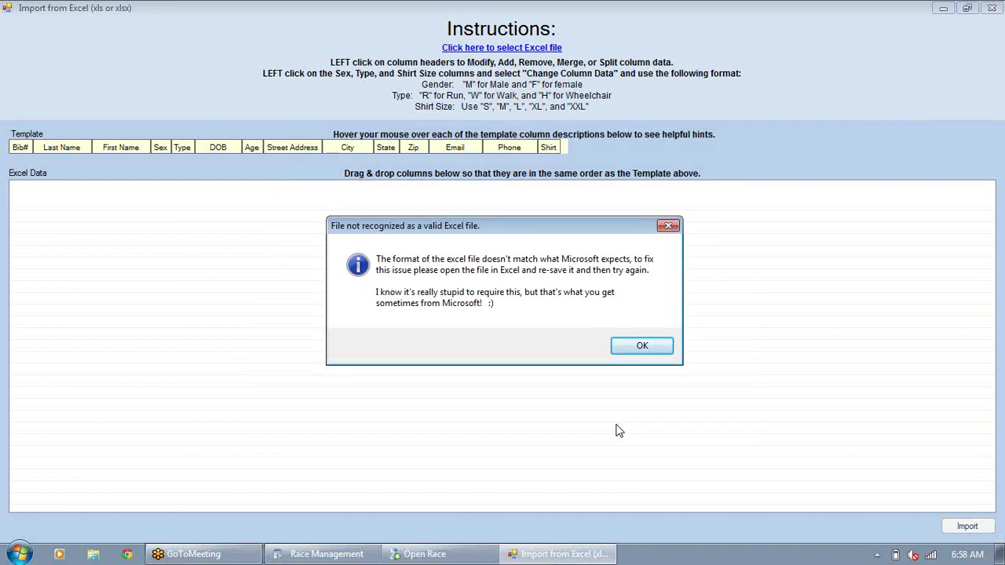
{"action": "left_click", "coordinate": [635, 354]}
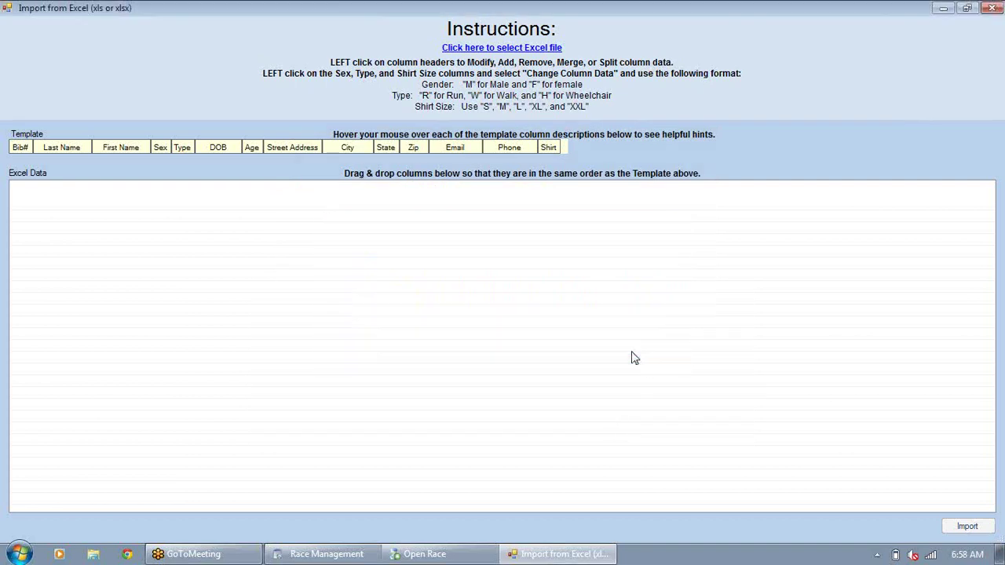
{"action": "left_click", "coordinate": [993, 8]}
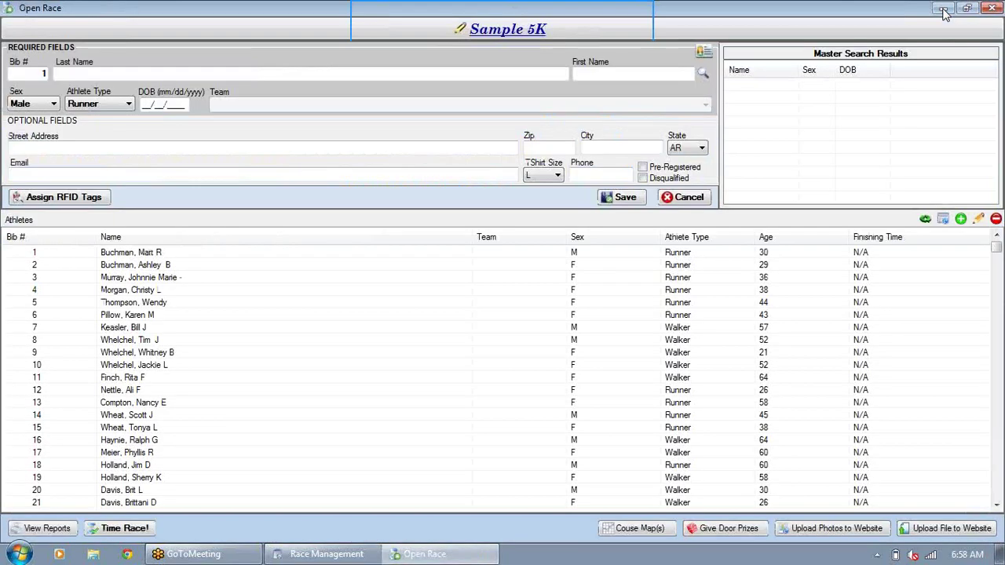
Step: Open test.xls in Excel from the desktop, accepting the format warning
{"action": "left_click", "coordinate": [943, 10]}
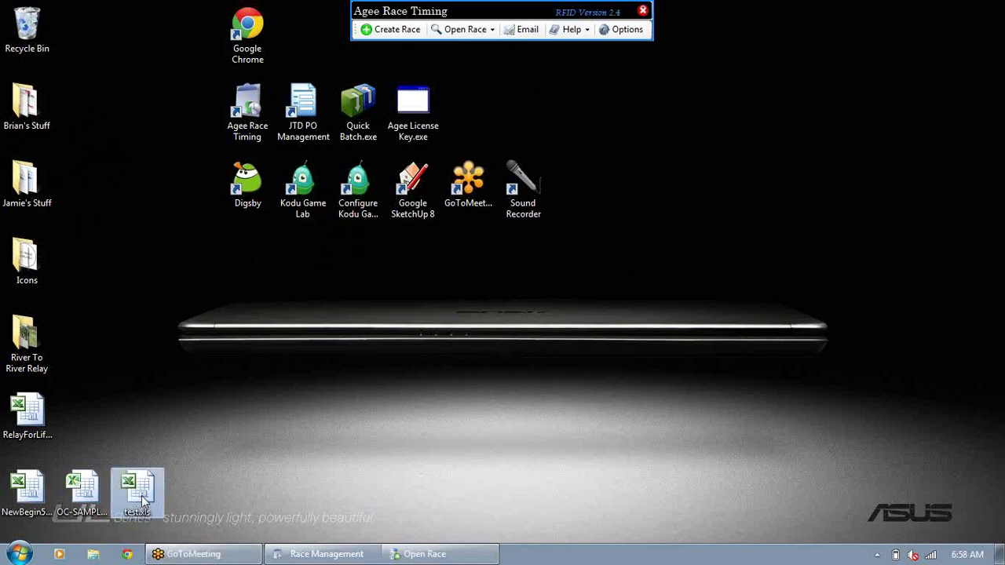
{"action": "double_click", "coordinate": [143, 500]}
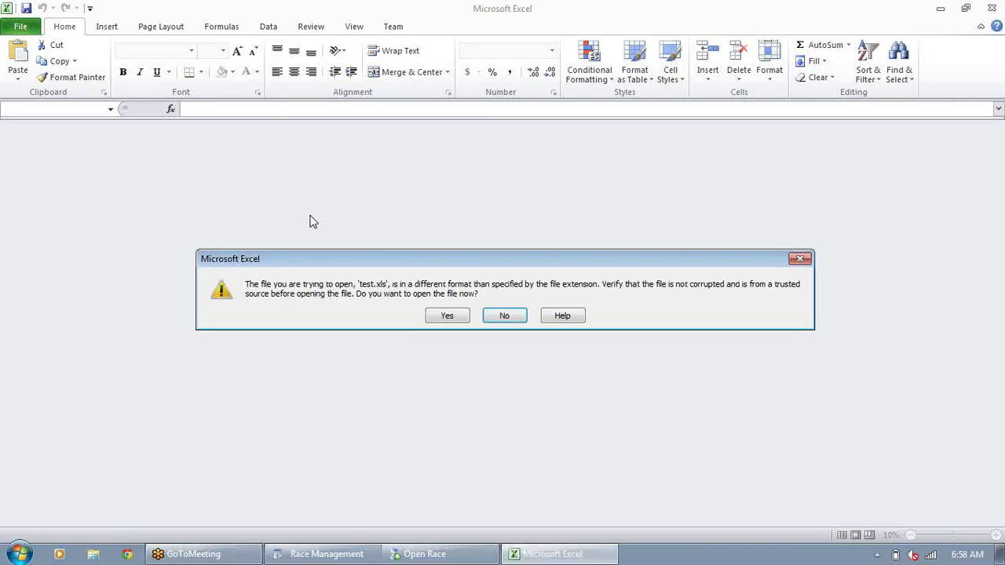
{"action": "left_click", "coordinate": [445, 316]}
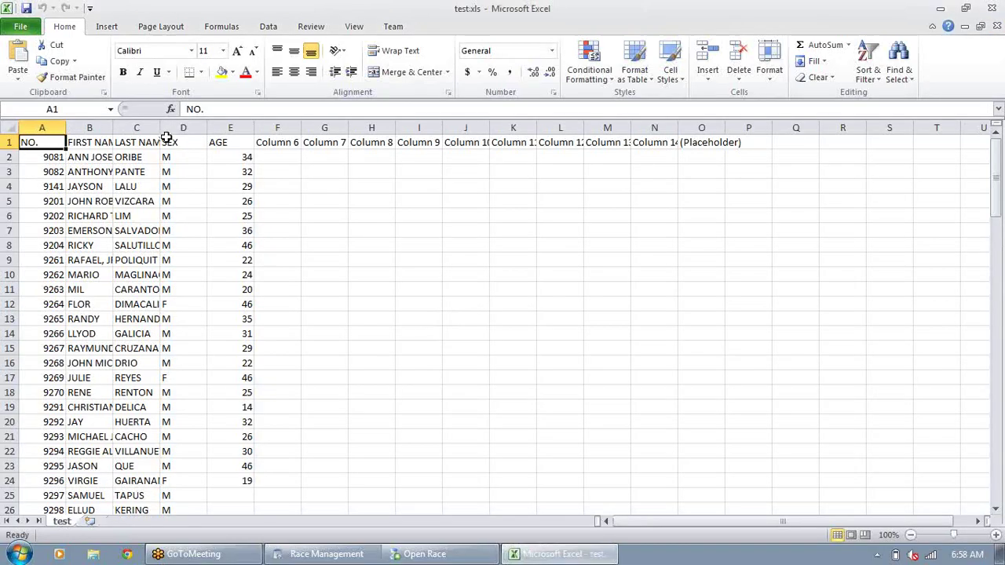
Step: Save it as Excel 97-2003 Workbook named test, replace the original, and close Excel
{"action": "left_click", "coordinate": [20, 26]}
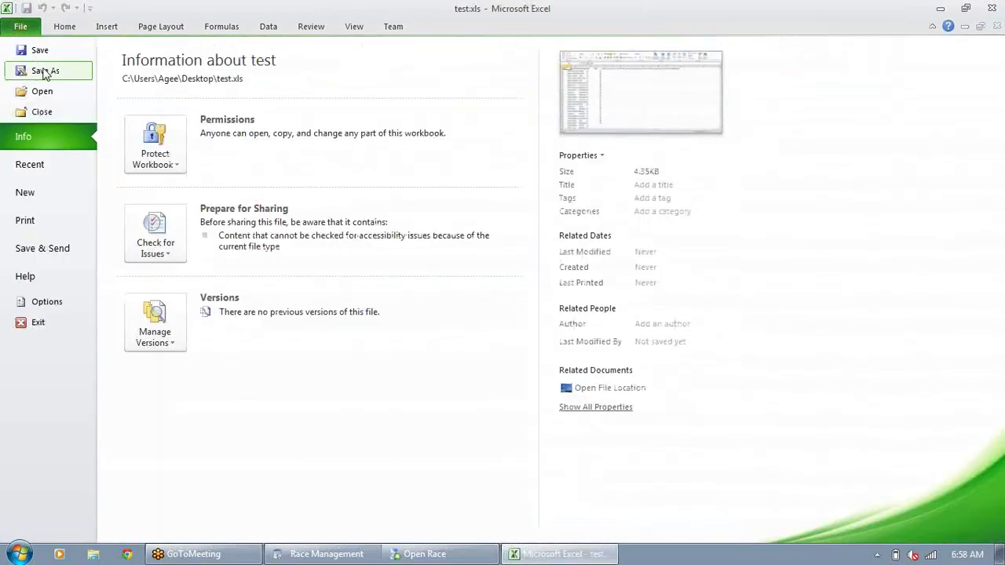
{"action": "left_click", "coordinate": [45, 72]}
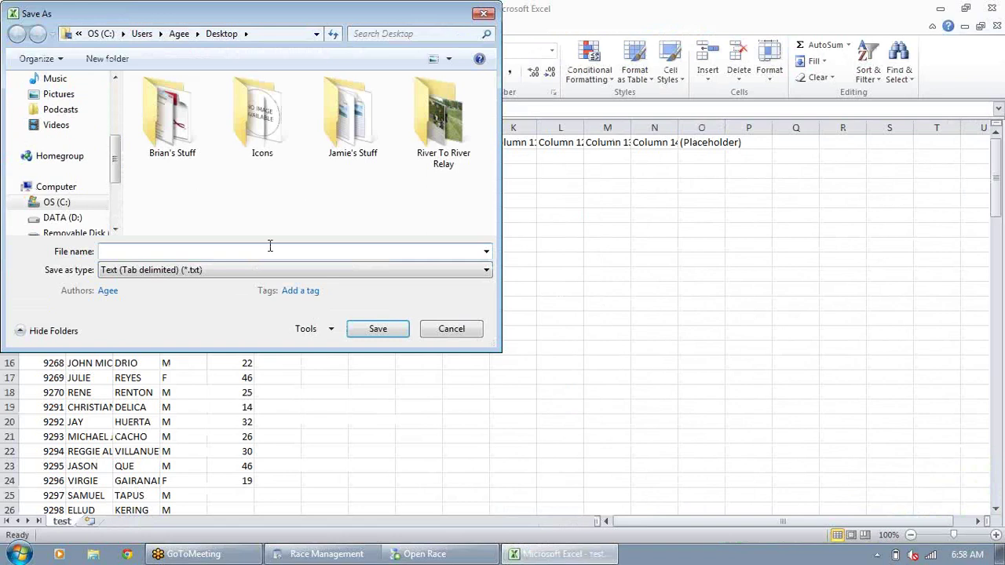
{"action": "left_click", "coordinate": [228, 271]}
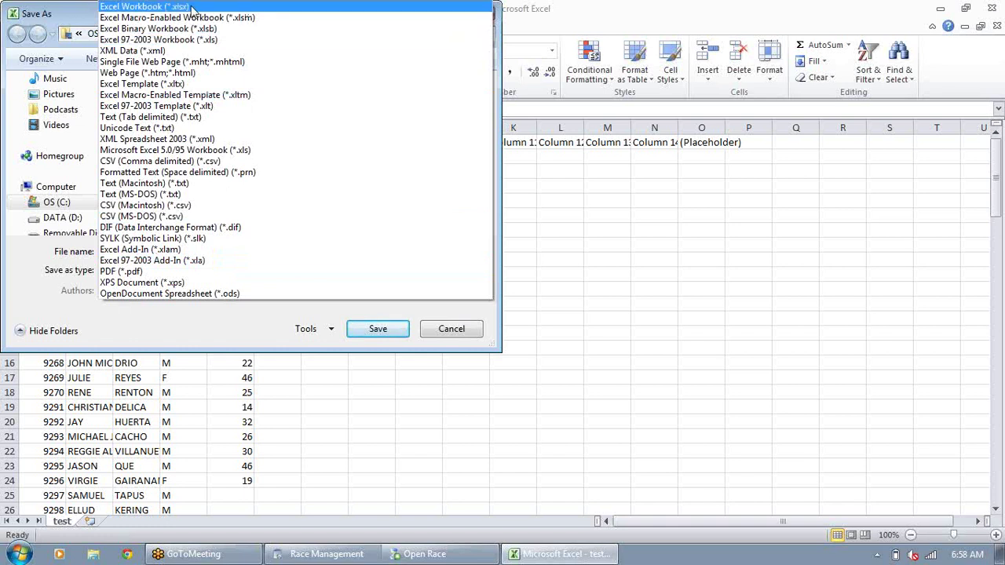
{"action": "left_click", "coordinate": [208, 40]}
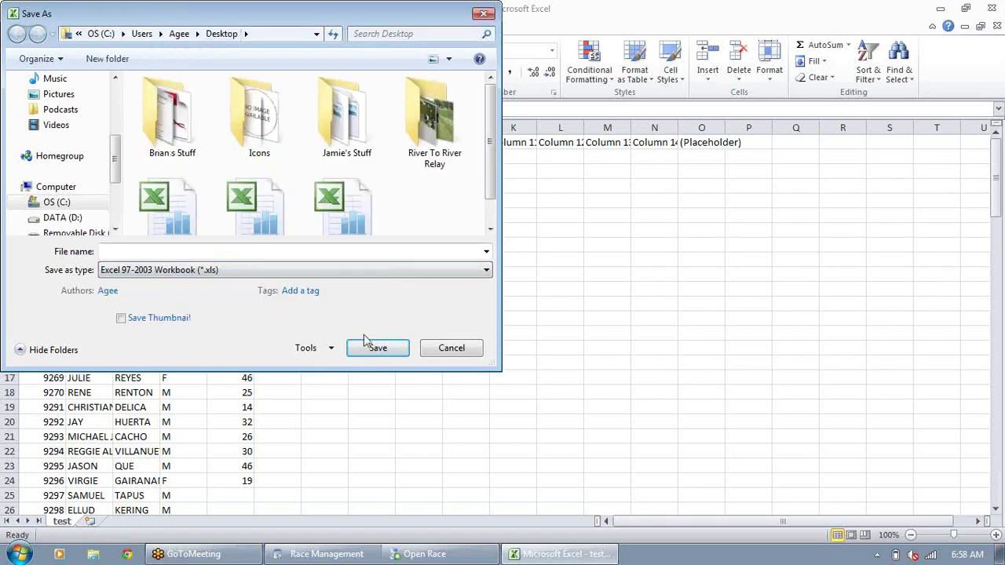
{"action": "left_click", "coordinate": [263, 250]}
{"action": "type", "text": "tst"}
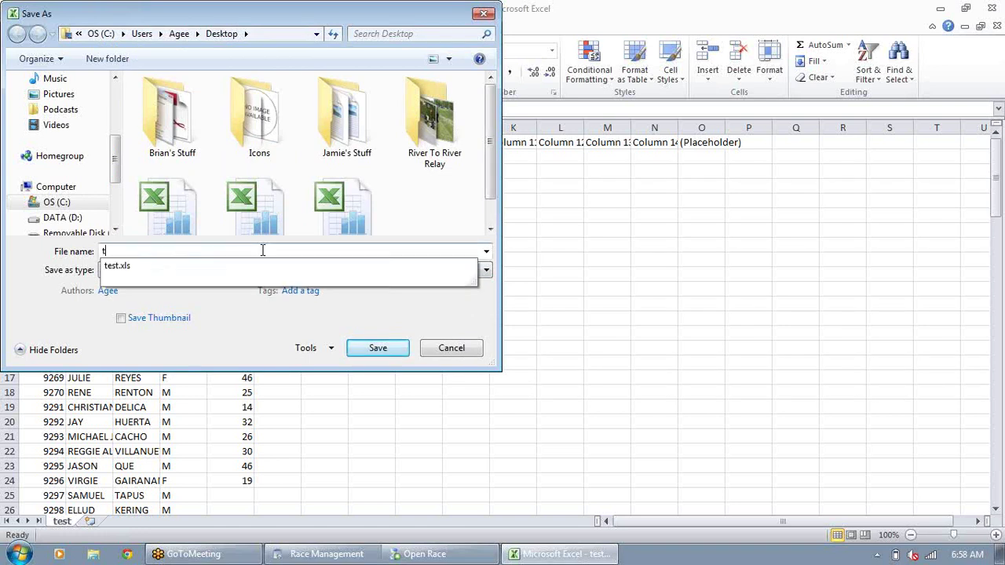
{"action": "key", "text": "BackSpace"}
{"action": "key", "text": "BackSpace"}
{"action": "type", "text": "est"}
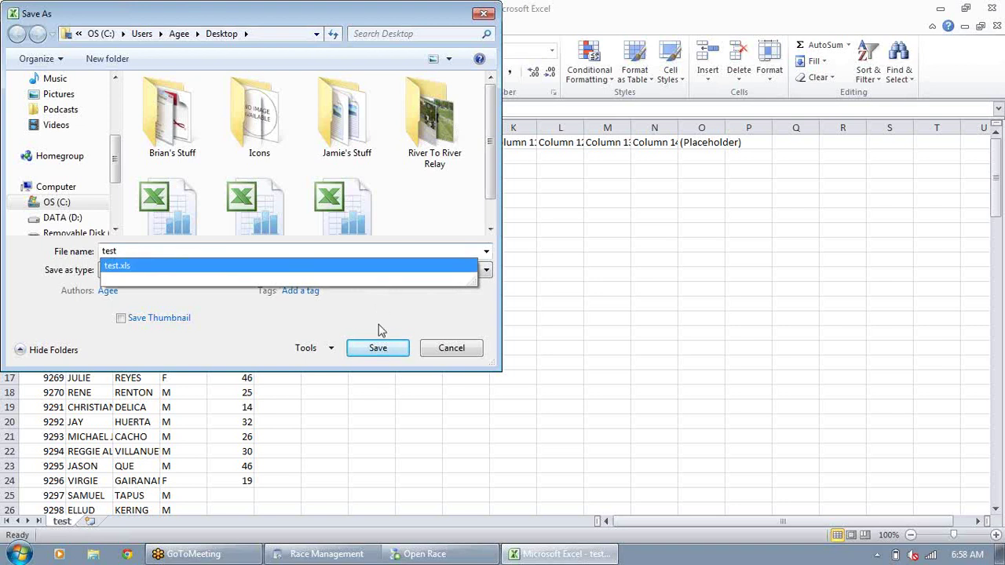
{"action": "left_click", "coordinate": [368, 351]}
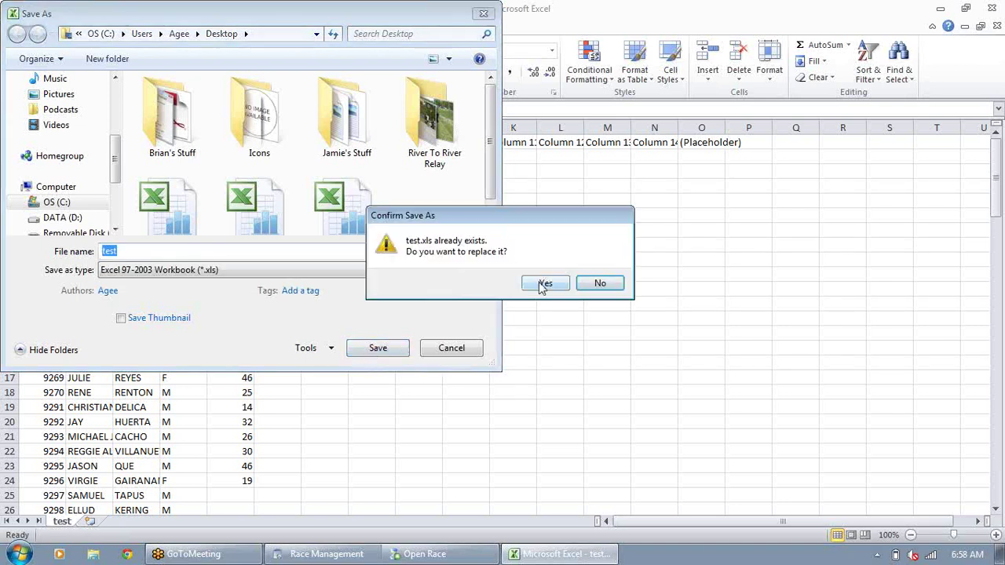
{"action": "left_click", "coordinate": [543, 284]}
{"action": "left_click", "coordinate": [990, 8]}
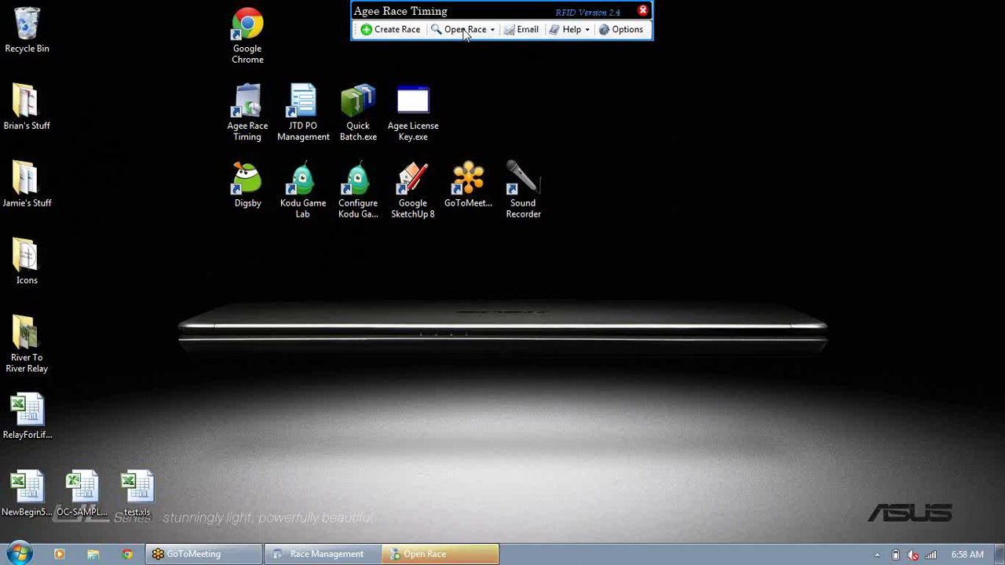
Step: Load the re-saved test.xls into the Excel import window with the first row as headers
{"action": "left_click", "coordinate": [448, 555]}
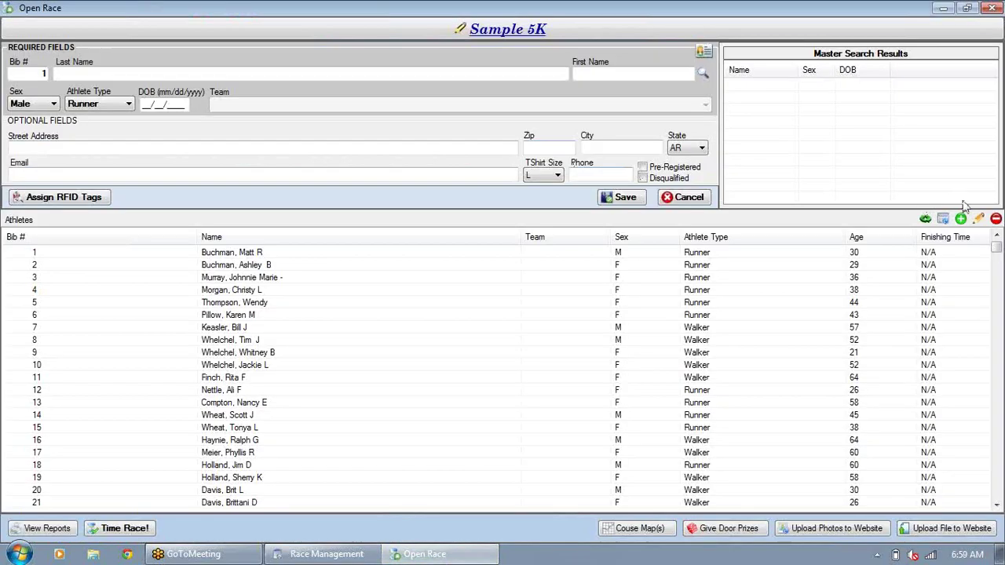
{"action": "left_click", "coordinate": [925, 223]}
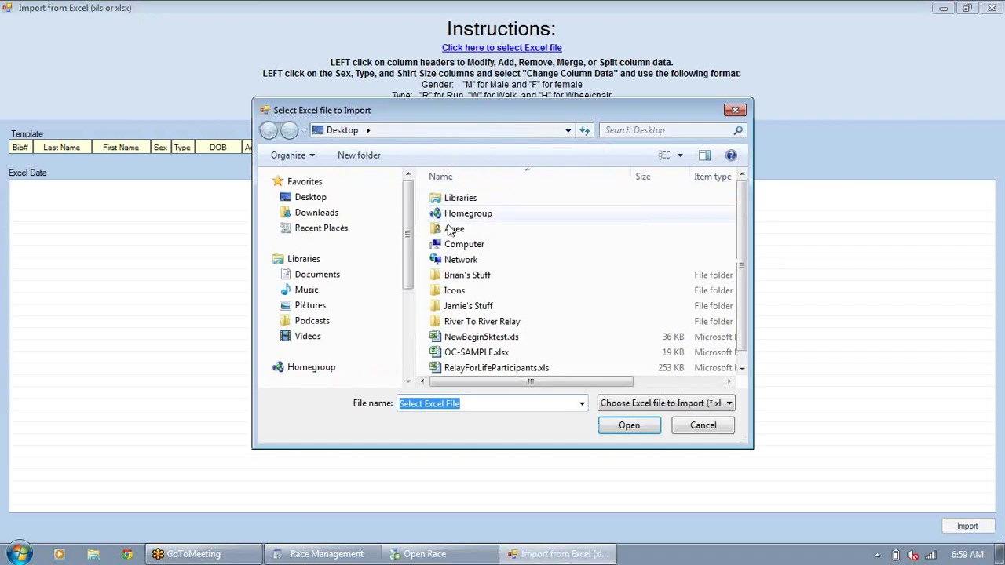
{"action": "scroll", "coordinate": [746, 267], "scroll_direction": "down", "scroll_amount": 1}
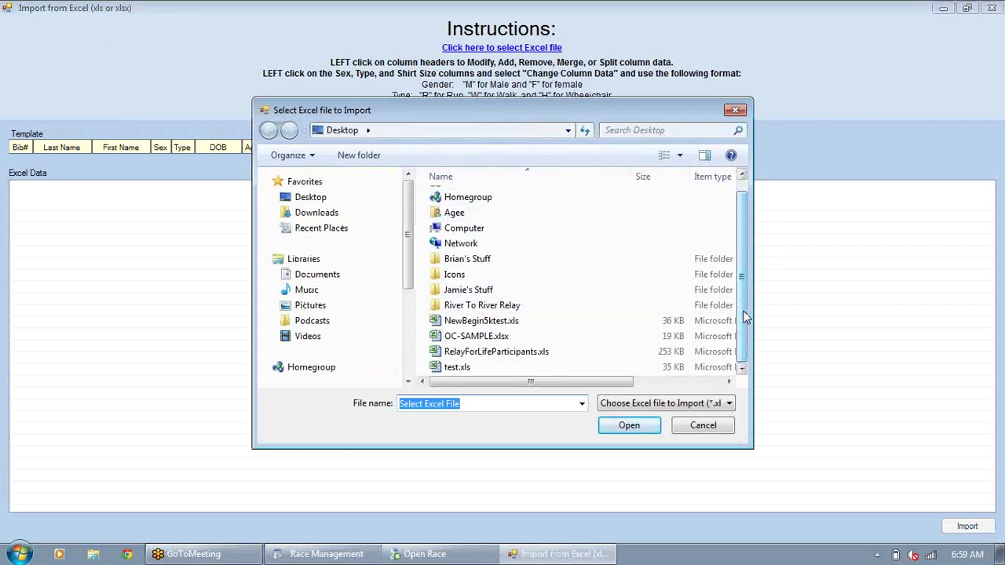
{"action": "left_click", "coordinate": [457, 368]}
{"action": "left_click", "coordinate": [637, 425]}
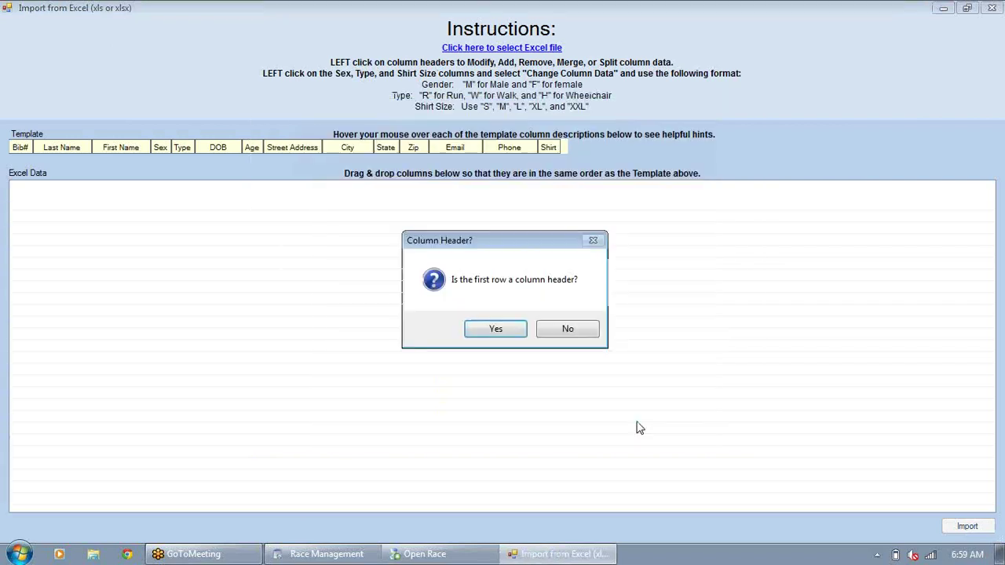
{"action": "left_click", "coordinate": [495, 329]}
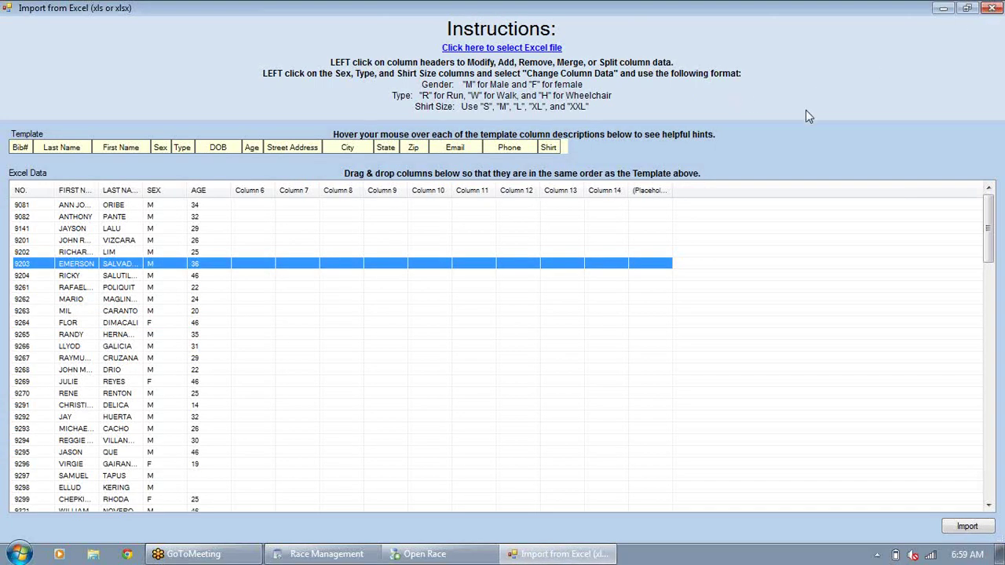
Step: Close the import window, check athletes with bibs 9, 2 and 17, then close the Sample 5K window
{"action": "left_click", "coordinate": [993, 8]}
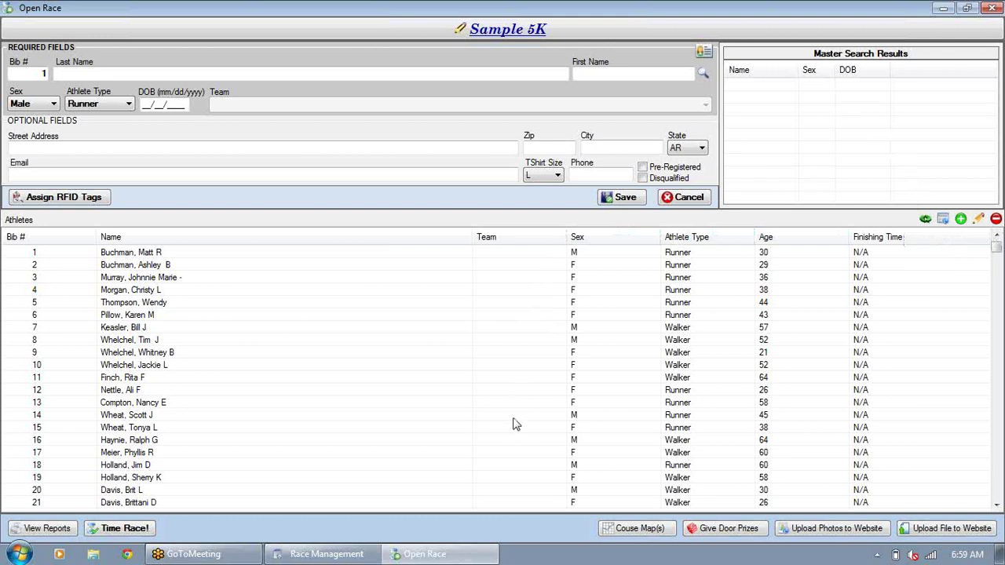
{"action": "left_click", "coordinate": [286, 355]}
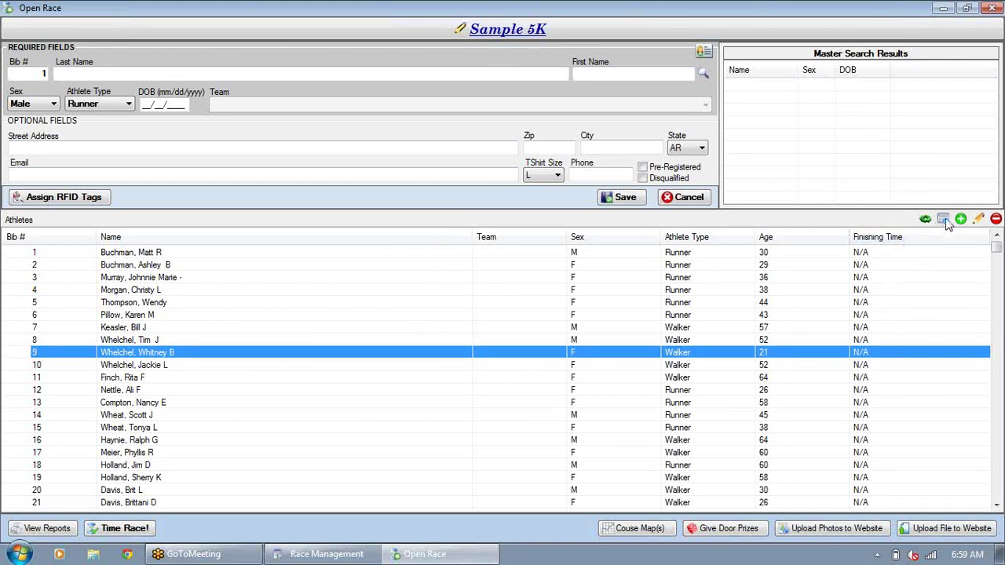
{"action": "left_click", "coordinate": [896, 267]}
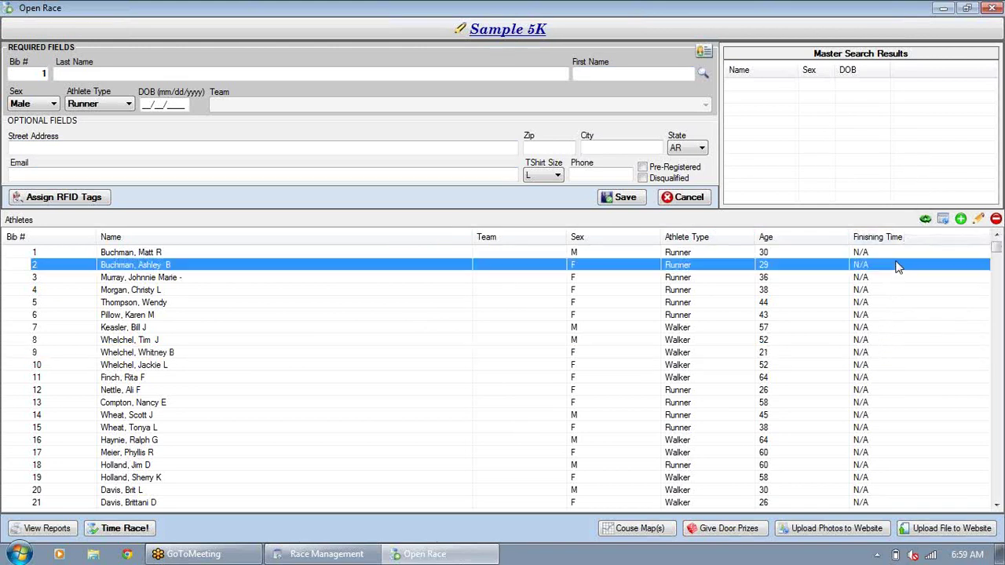
{"action": "left_click", "coordinate": [892, 454]}
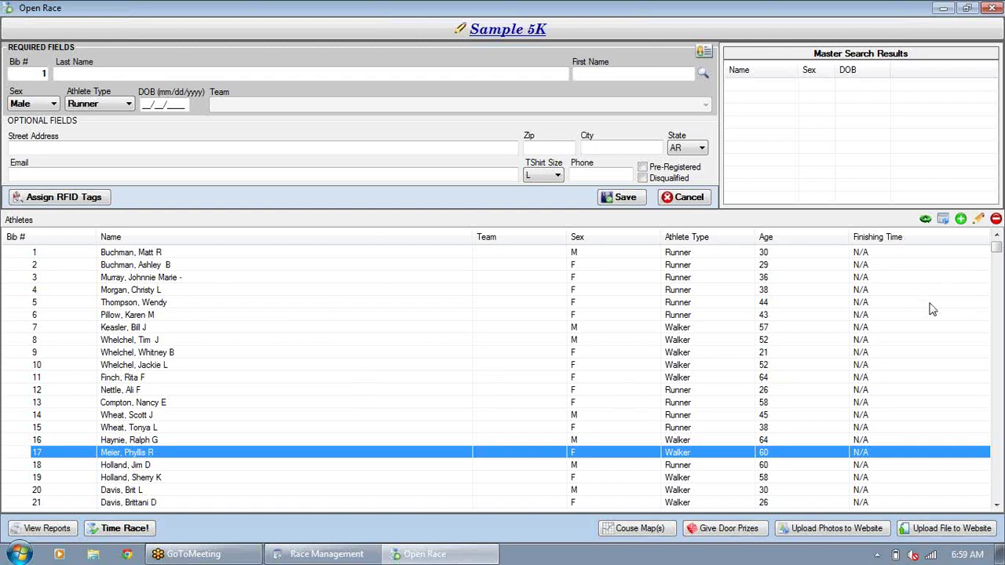
{"action": "left_click", "coordinate": [202, 170]}
{"action": "left_click", "coordinate": [993, 8]}
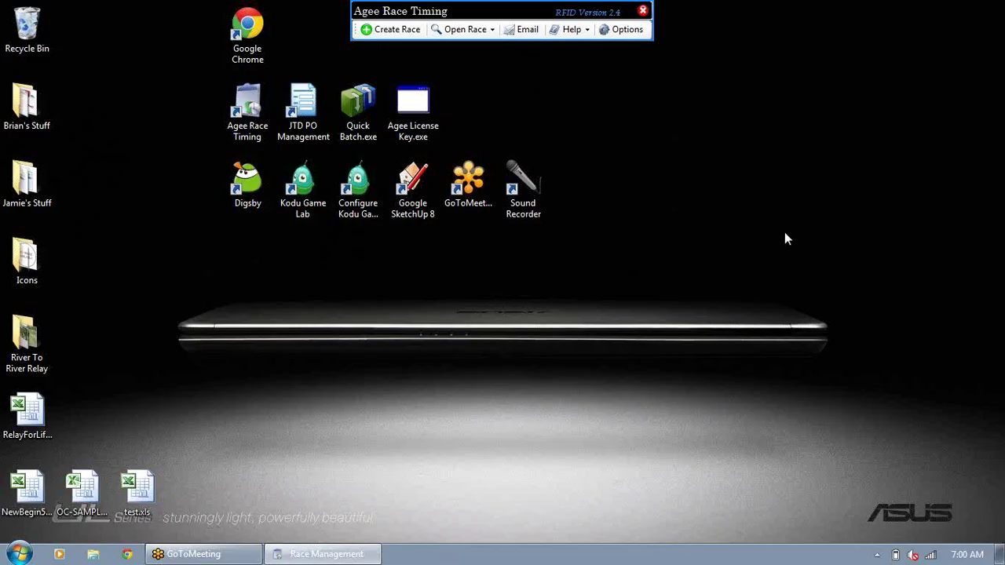